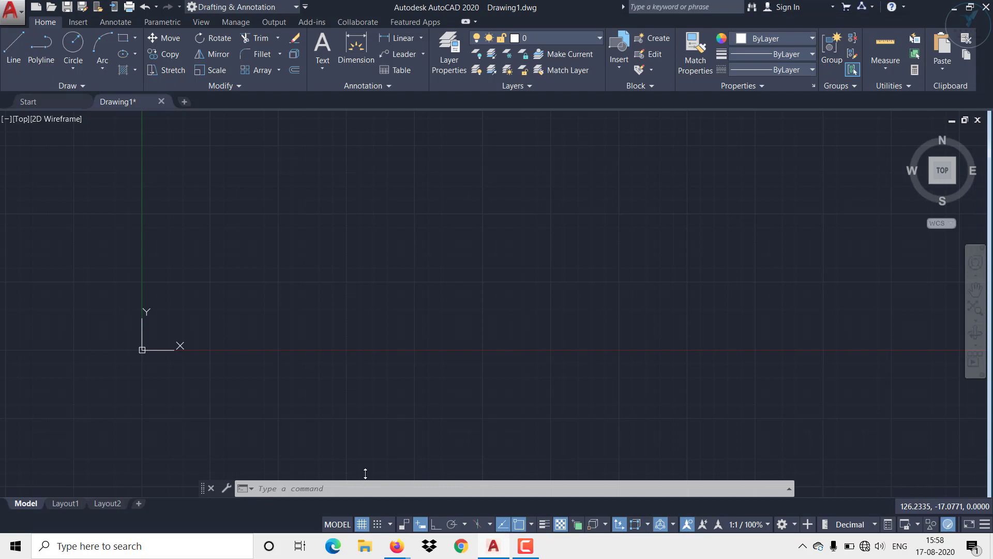
# Toggle the drawing grid display off and back on several times, leaving it switched on
pyautogui.click(362, 524)
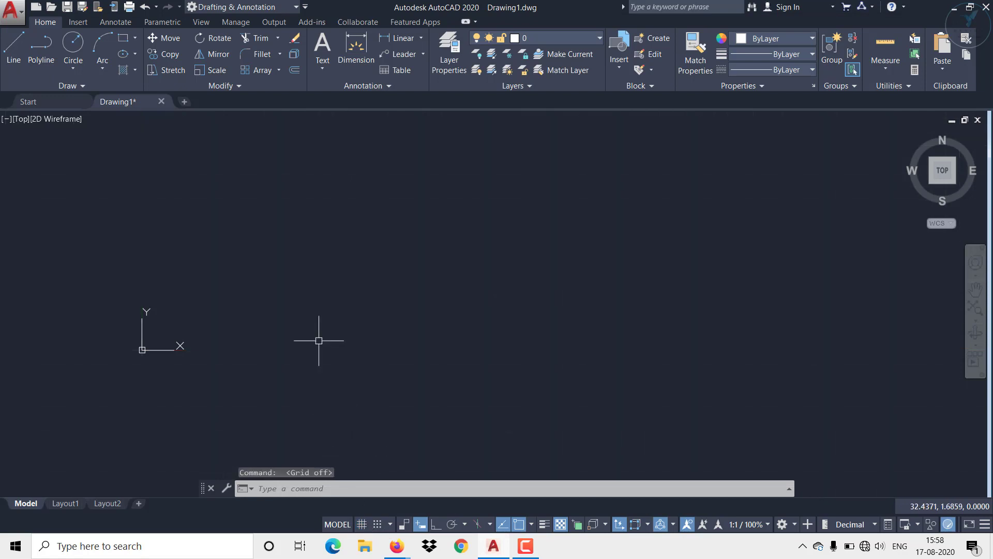
pyautogui.click(362, 524)
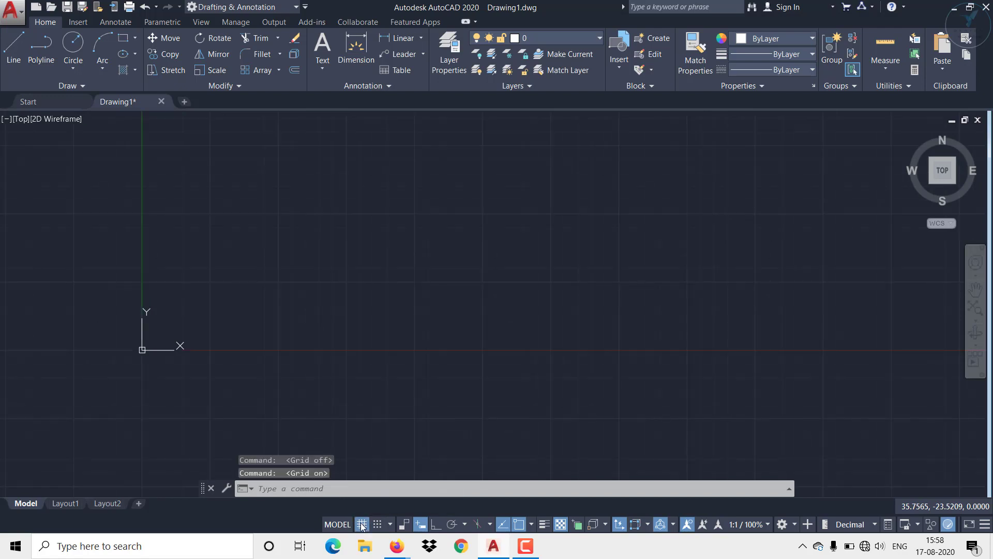
pyautogui.press('F7')
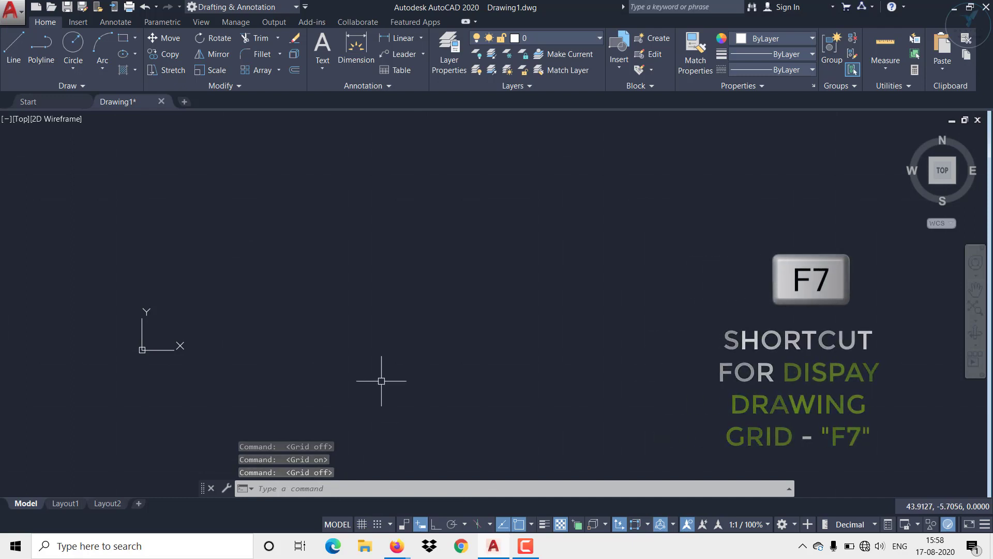
pyautogui.press('F7')
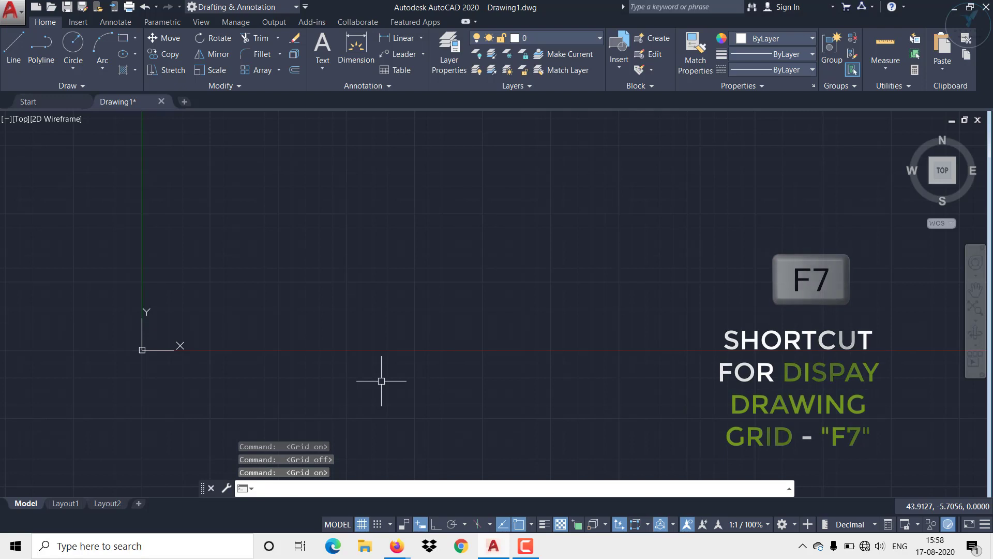
pyautogui.press('F7')
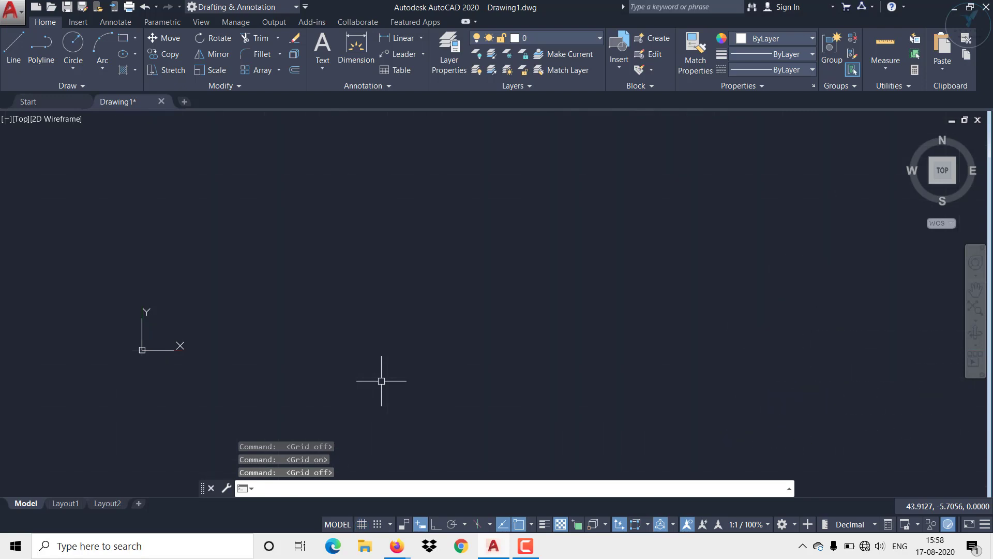
pyautogui.press('F7')
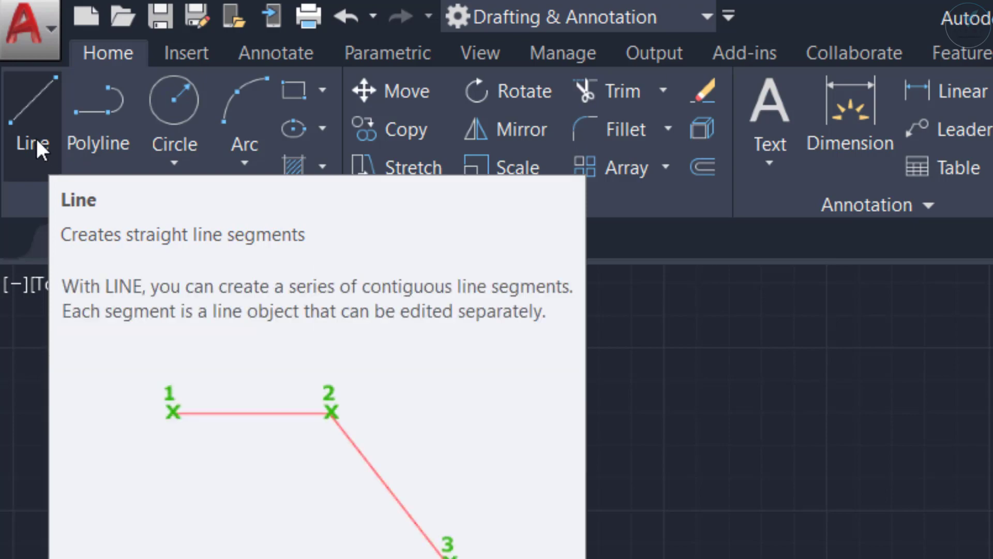
# Draw a horizontal line segment 50 units long in the positive X direction, starting at the origin 0,0
pyautogui.click(35, 135)
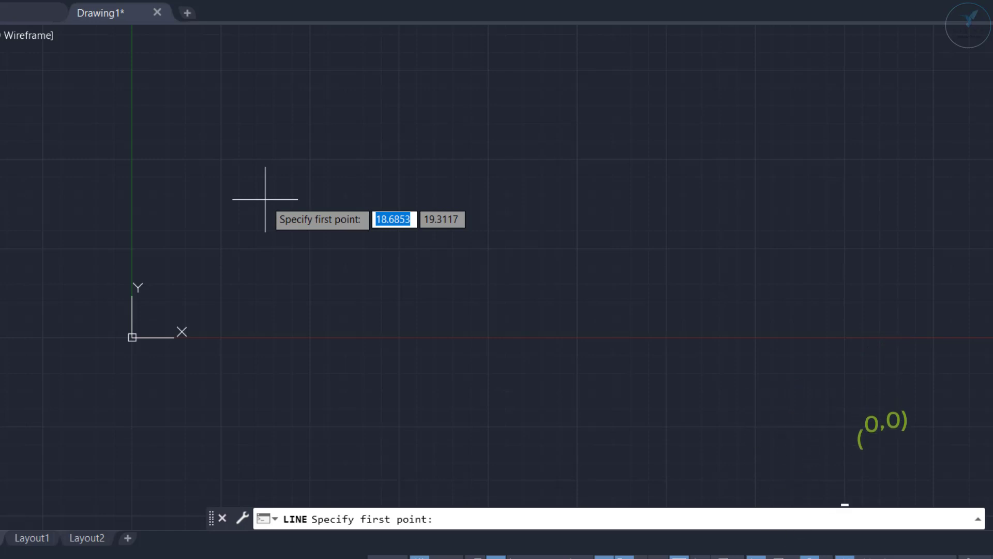
pyautogui.write('0')
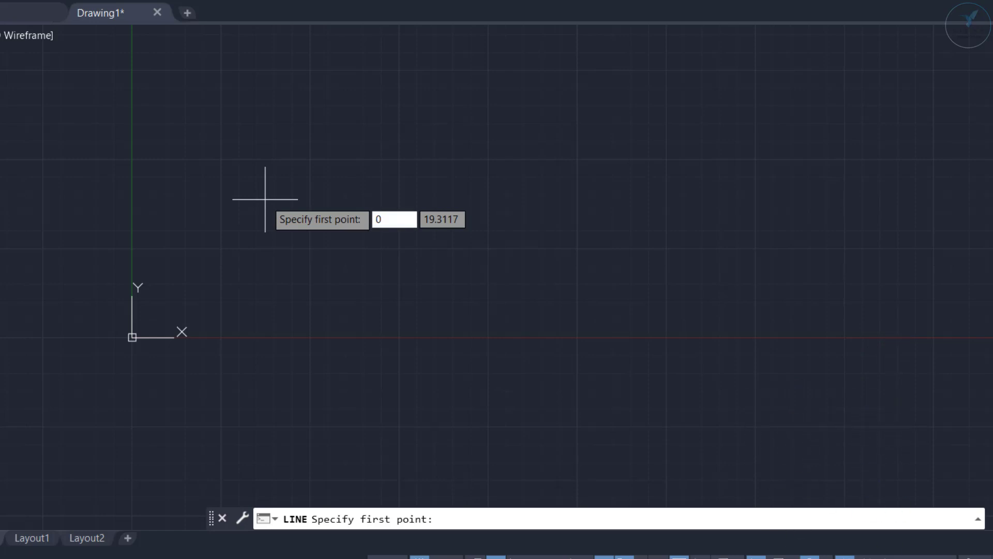
pyautogui.write(',')
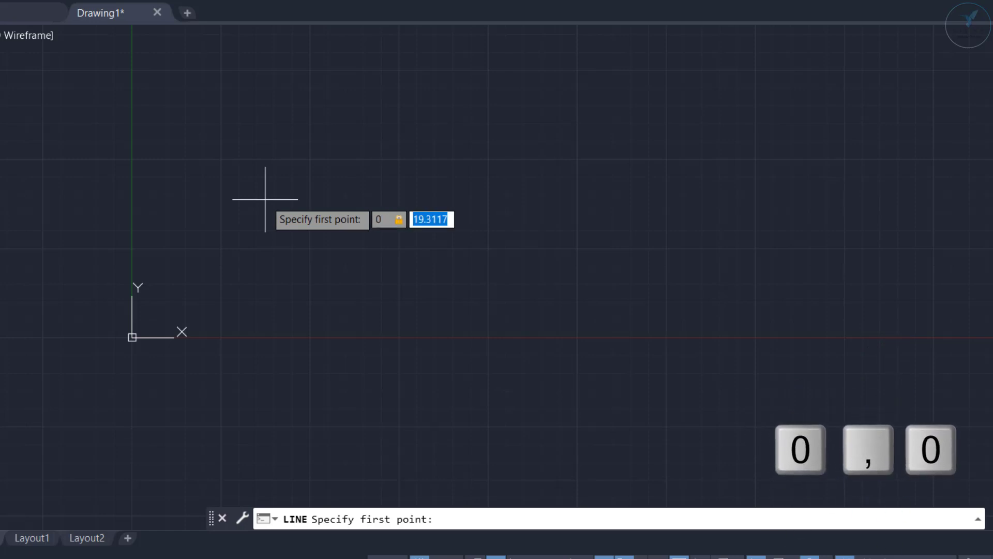
pyautogui.write('0')
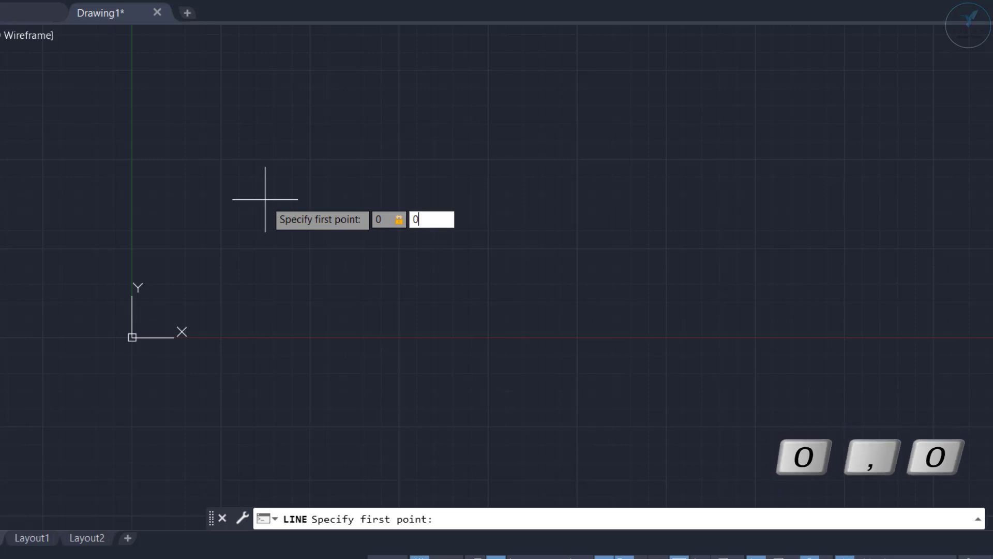
pyautogui.press('Return')
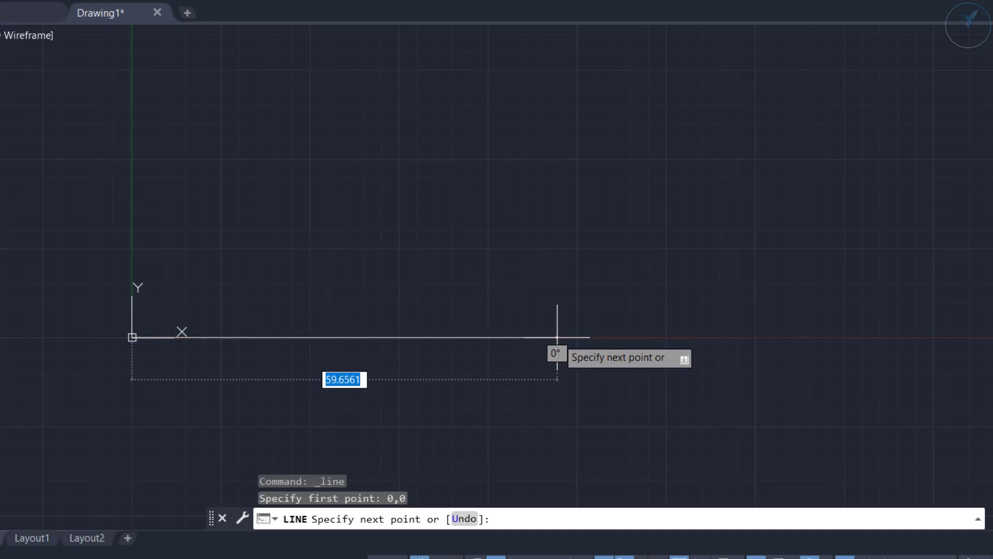
pyautogui.write('50')
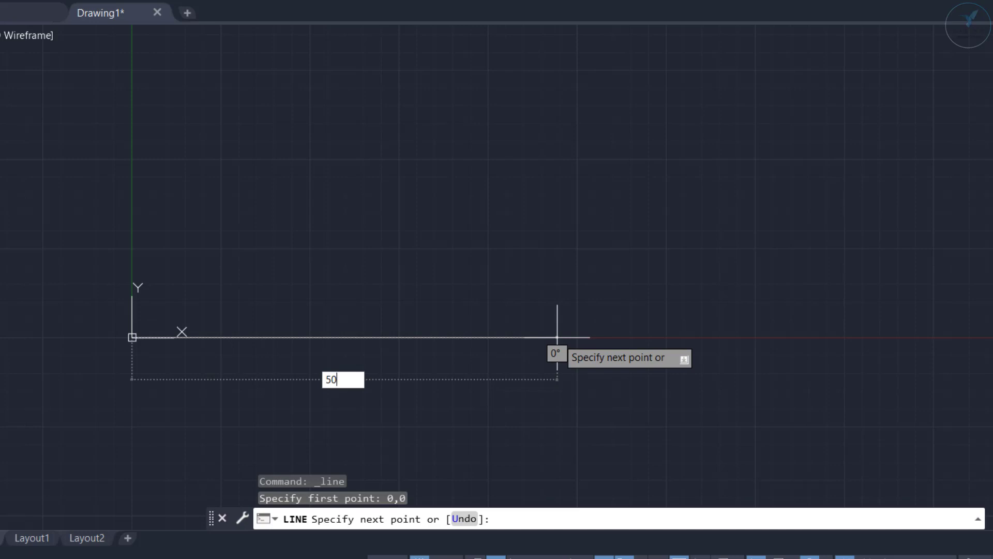
pyautogui.press('Return')
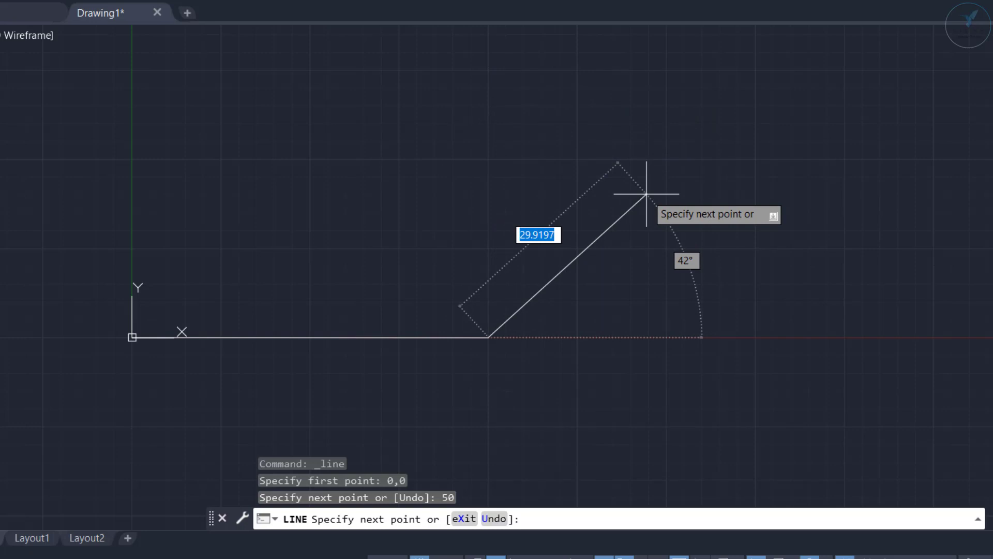
# Continue from the horizontal line's free end with a segment 30 units long at a 30° angle
pyautogui.press('BackSpace')
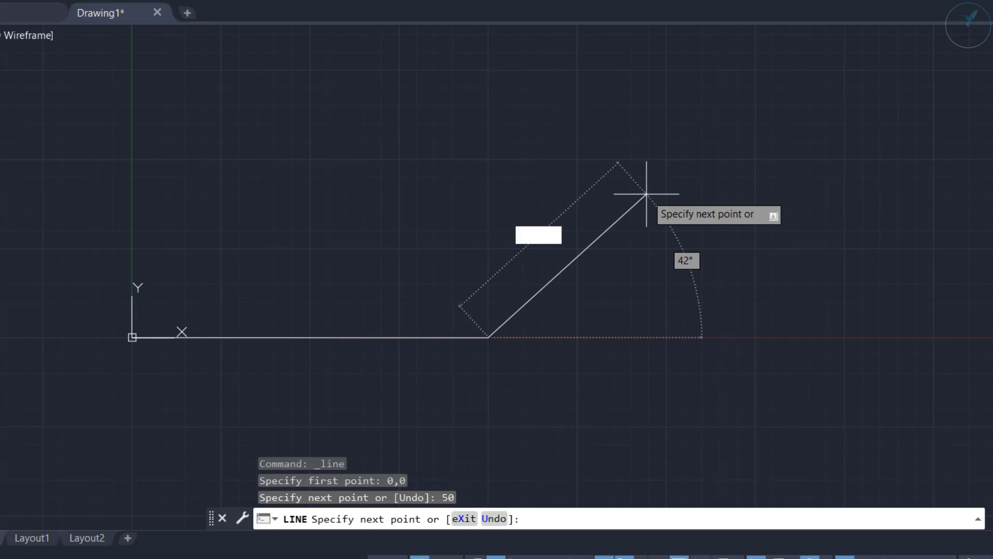
pyautogui.write('30')
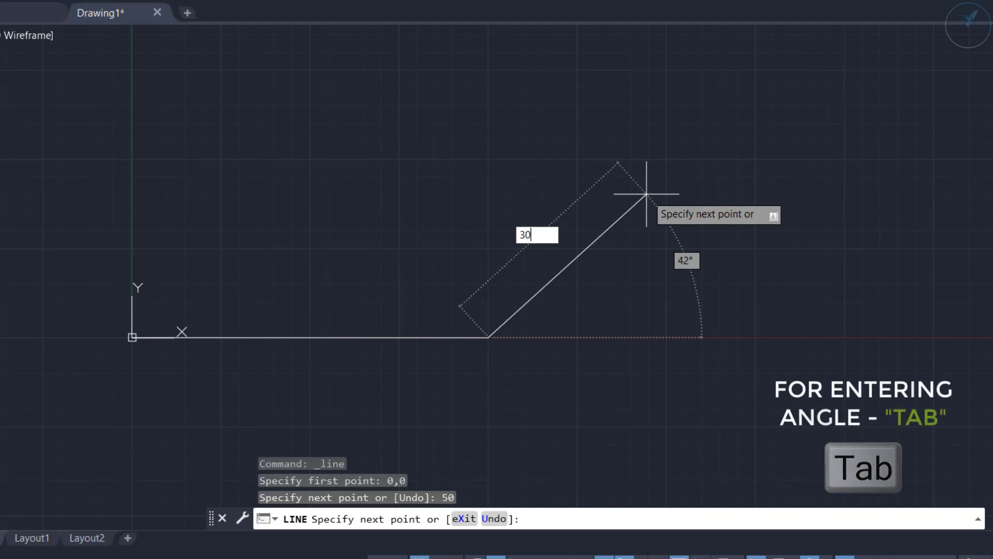
pyautogui.press('Tab')
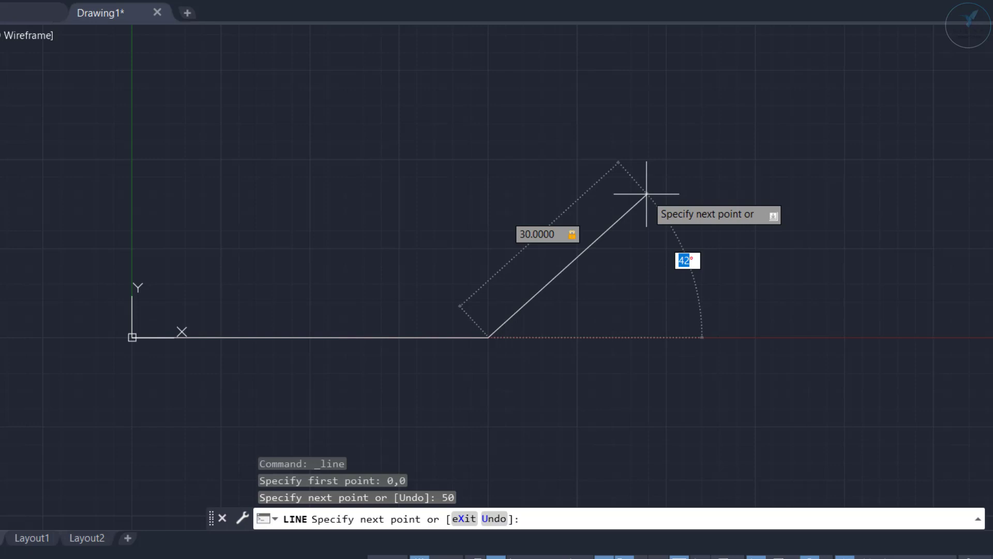
pyautogui.write('30')
pyautogui.press('Return')
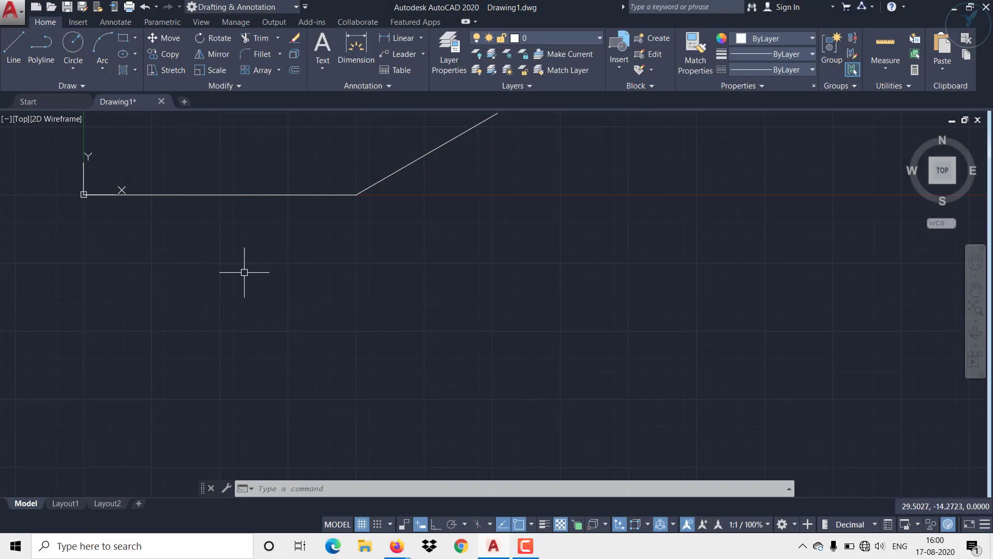
# Start a new line below the existing segments at about 27,-26 and turn on ortho mode
pyautogui.click(14, 47)
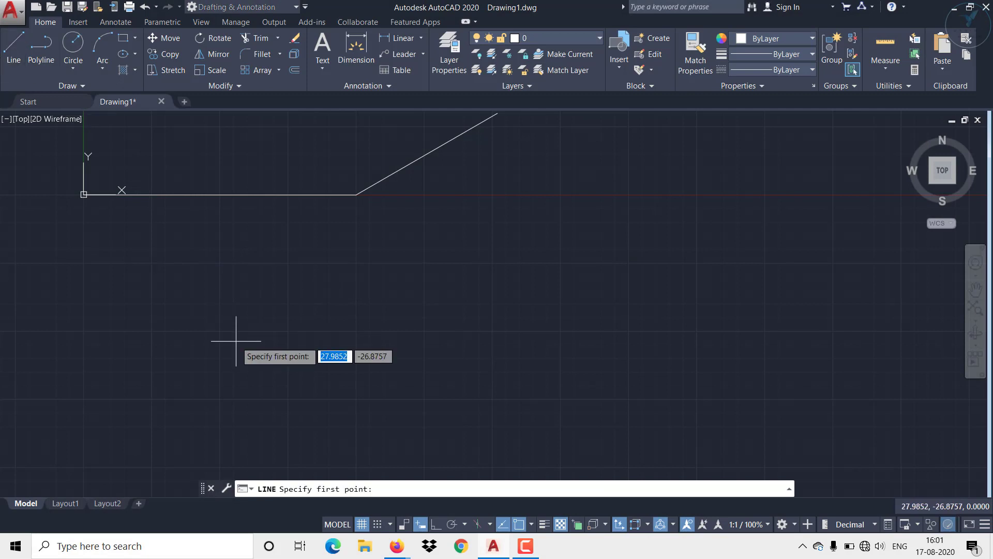
pyautogui.click(230, 336)
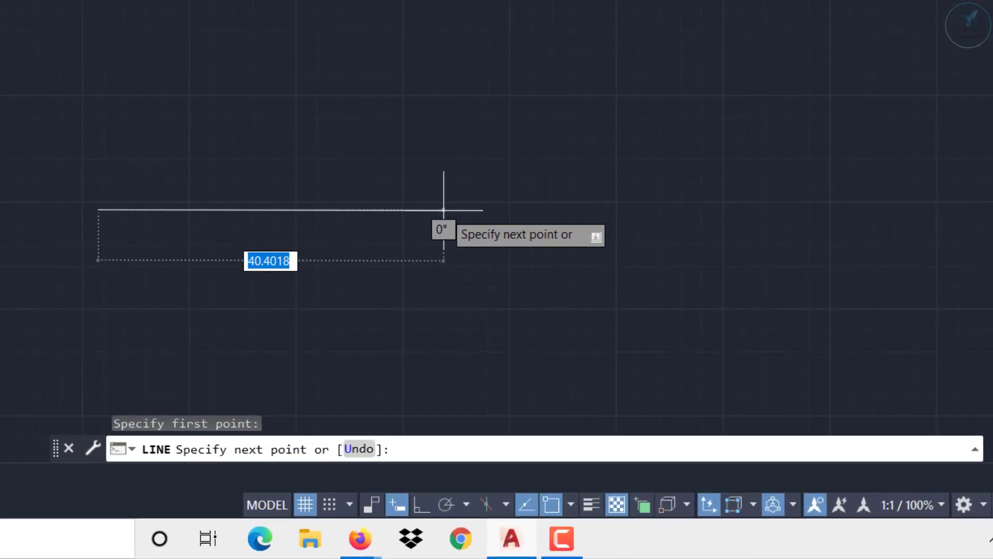
pyautogui.scroll(3, 443, 209)
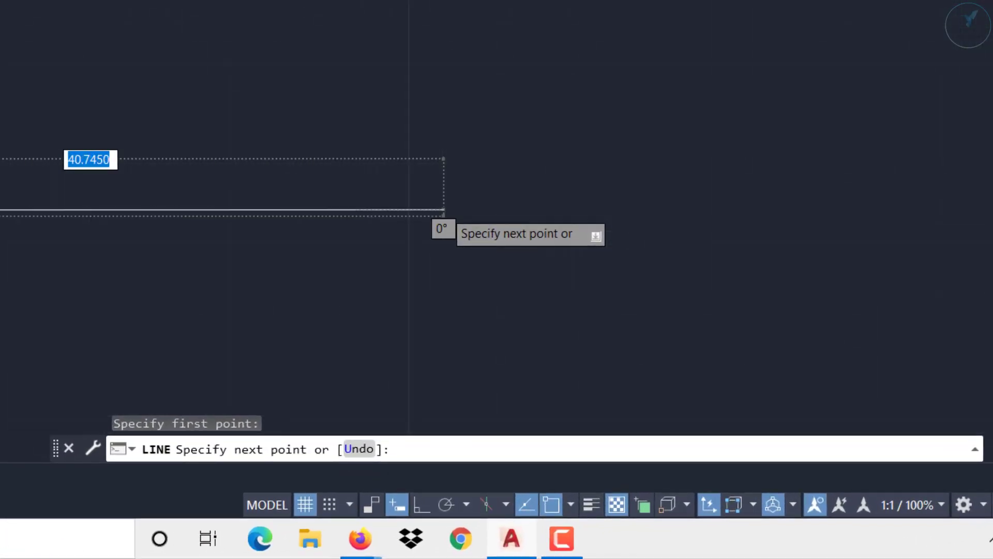
pyautogui.scroll(4, 444, 209)
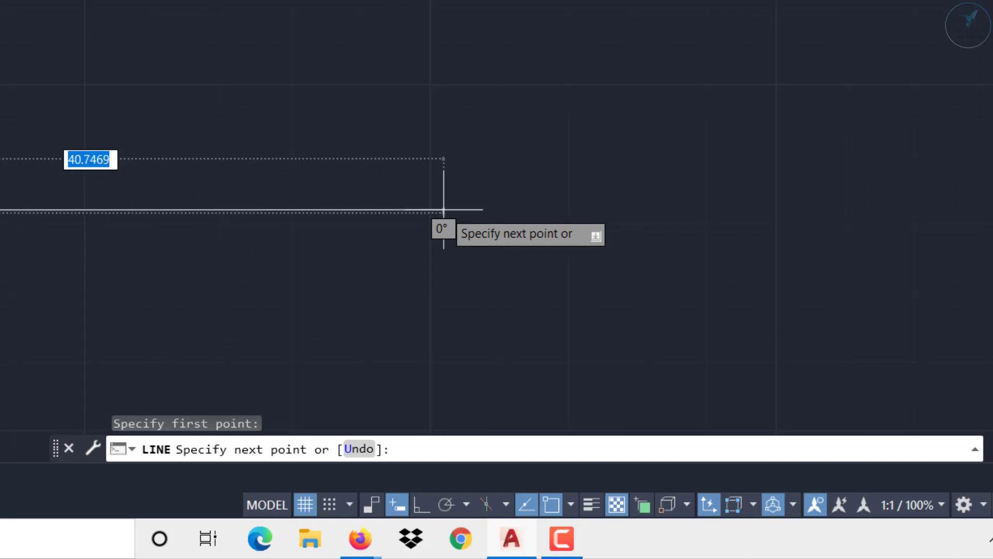
pyautogui.scroll(1, 444, 209)
pyautogui.scroll(-5, 444, 210)
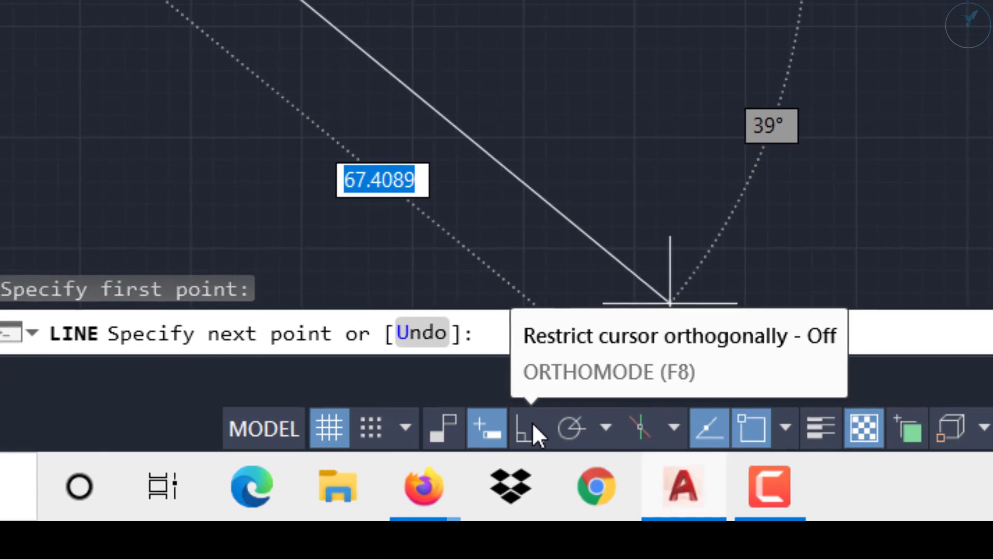
pyautogui.click(533, 425)
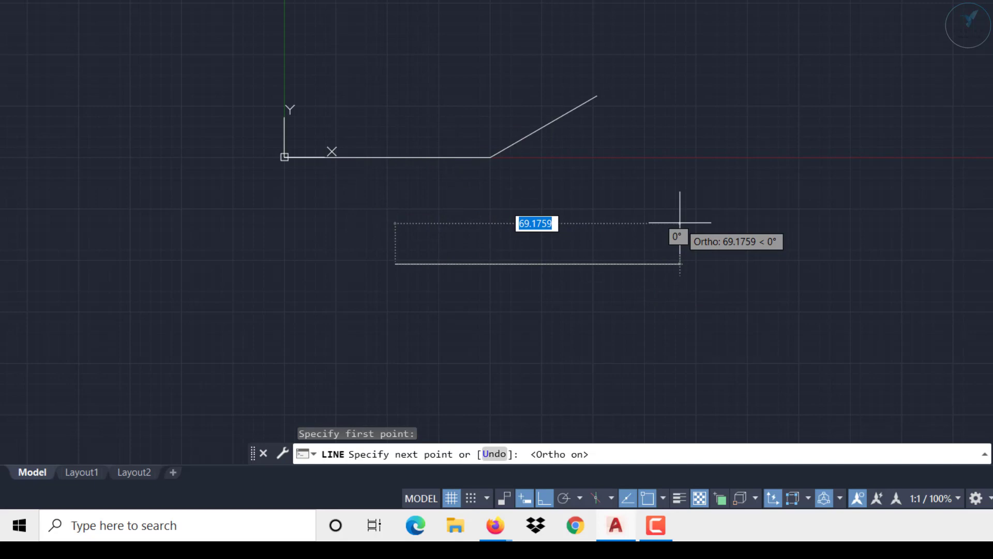
# Draw a closed 50 by 10 rectangle with line segments: 50 to the right, 10 up, 50 to the left and 10 down
pyautogui.write('50')
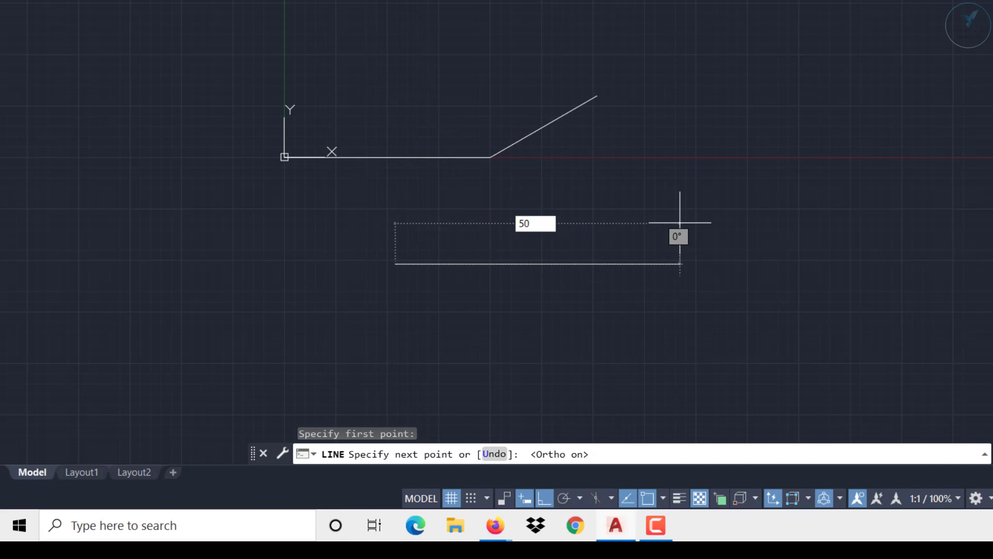
pyautogui.press('Return')
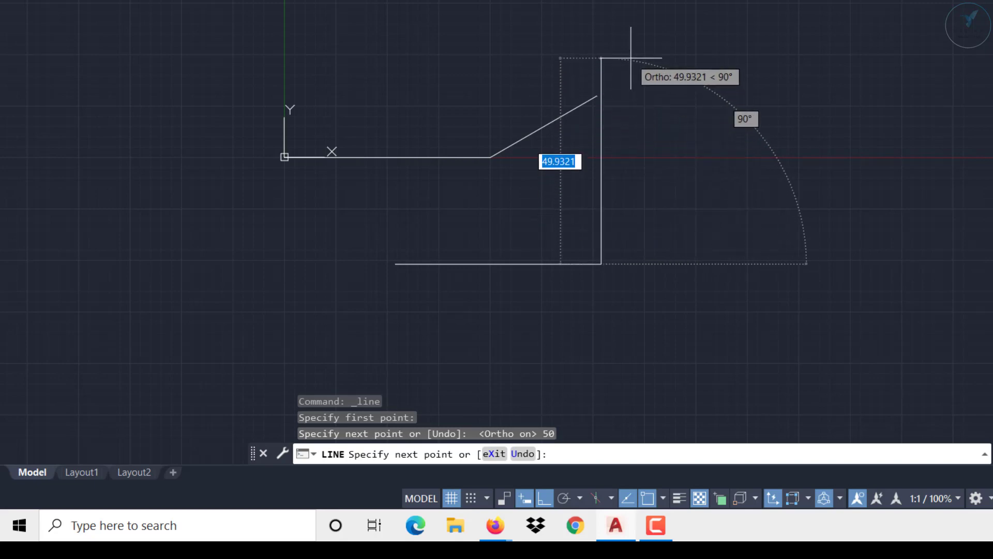
pyautogui.write('10')
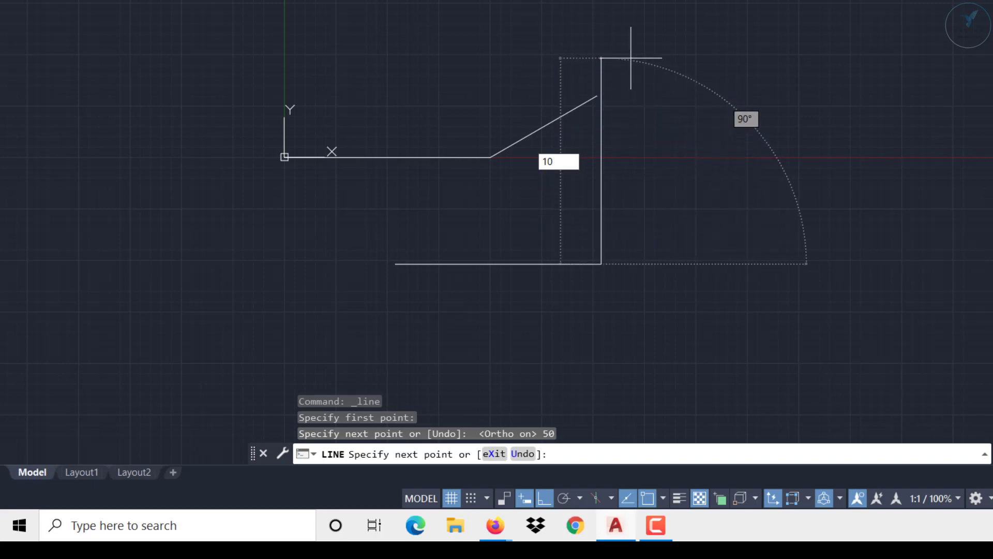
pyautogui.press('Return')
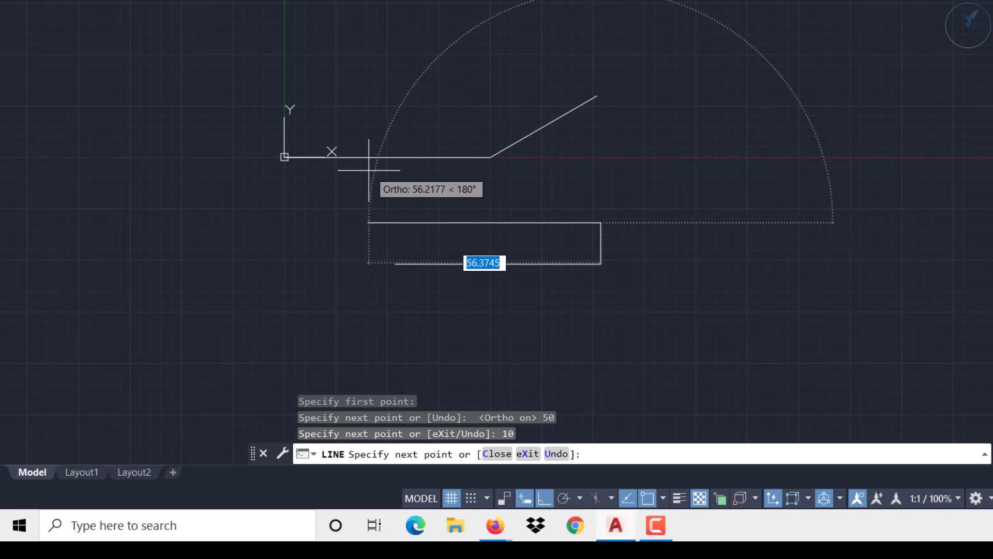
pyautogui.write('50')
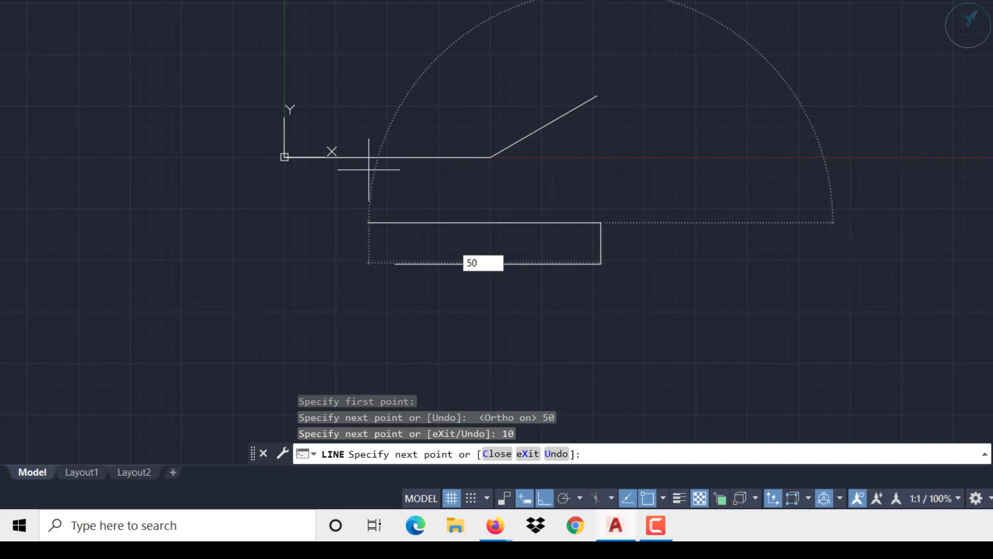
pyautogui.press('Return')
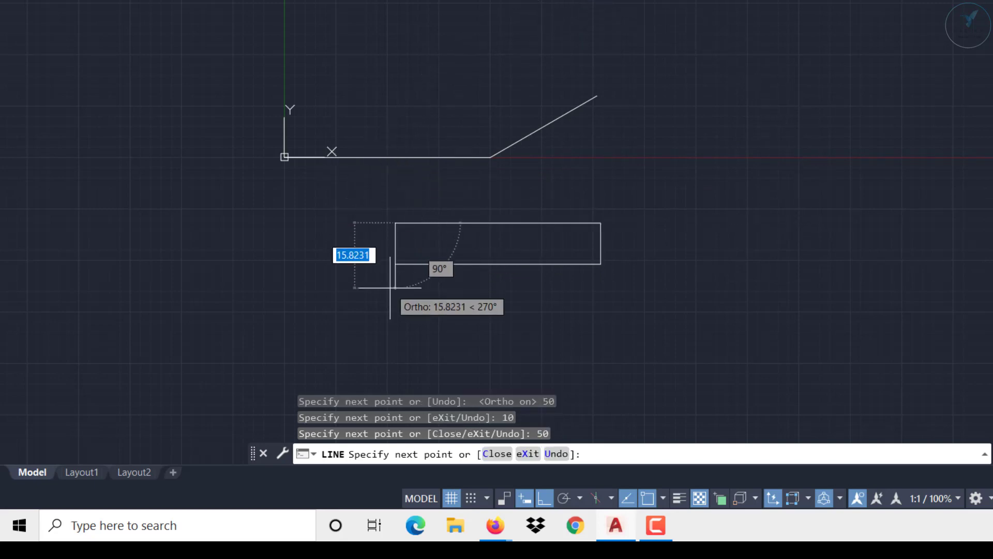
pyautogui.write('10')
pyautogui.press('Return')
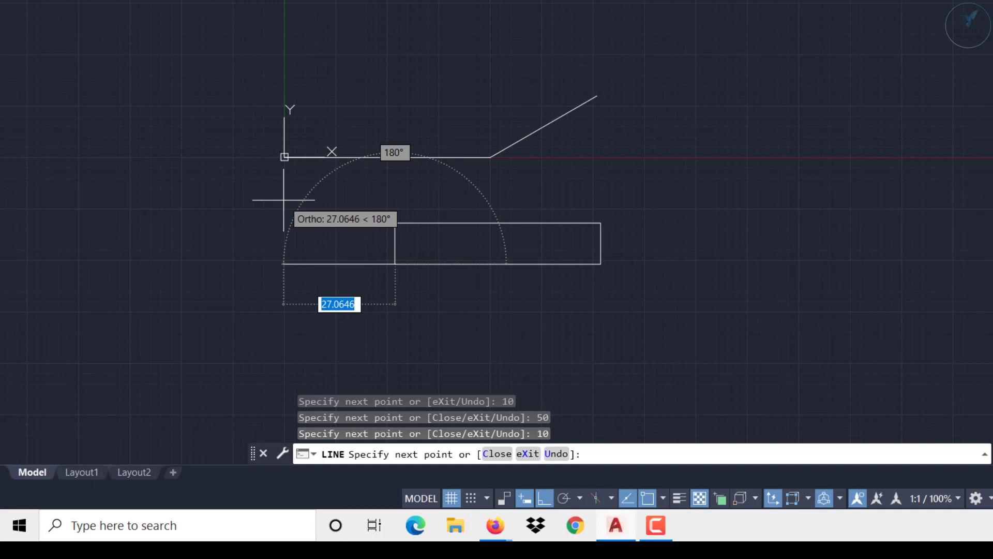
pyautogui.press('Escape')
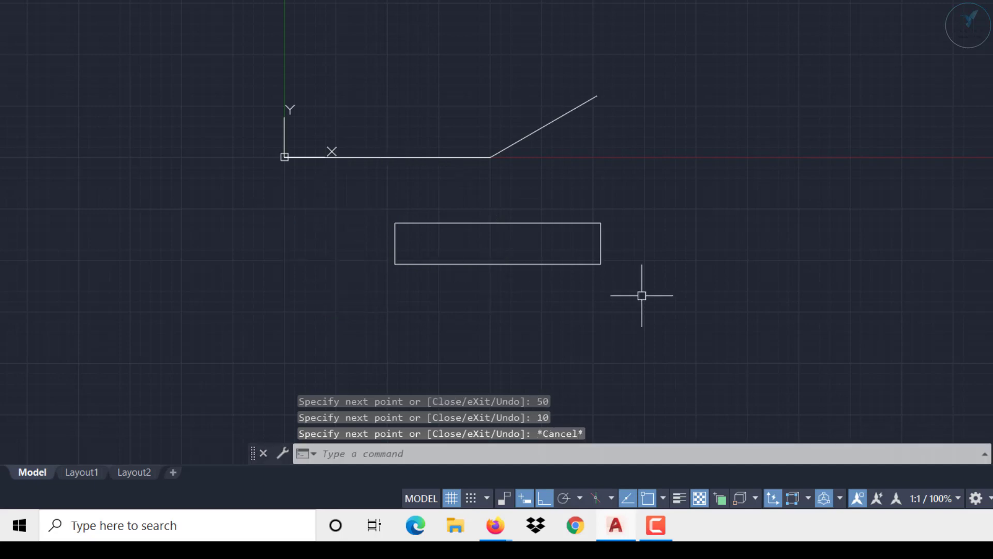
# Turn on polar tracking with the 30, 60, 90, 120 angle increments while the Line command is active
pyautogui.scroll(2, 612, 269)
pyautogui.moveTo(620, 284)
pyautogui.mouseDown(button='middle')
pyautogui.moveTo(593, 269)
pyautogui.moveTo(564, 222)
pyautogui.mouseUp(button='middle')
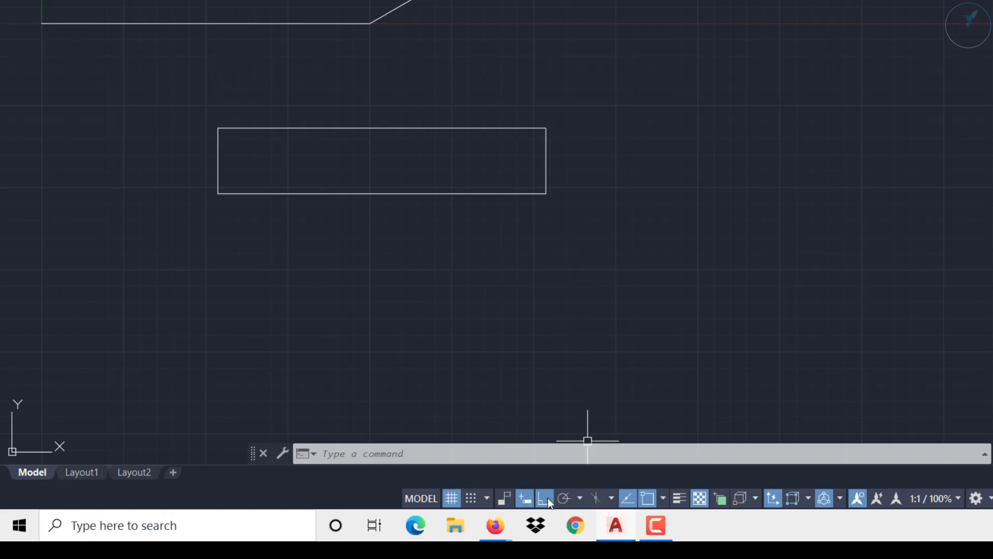
pyautogui.scroll(-4, 546, 177)
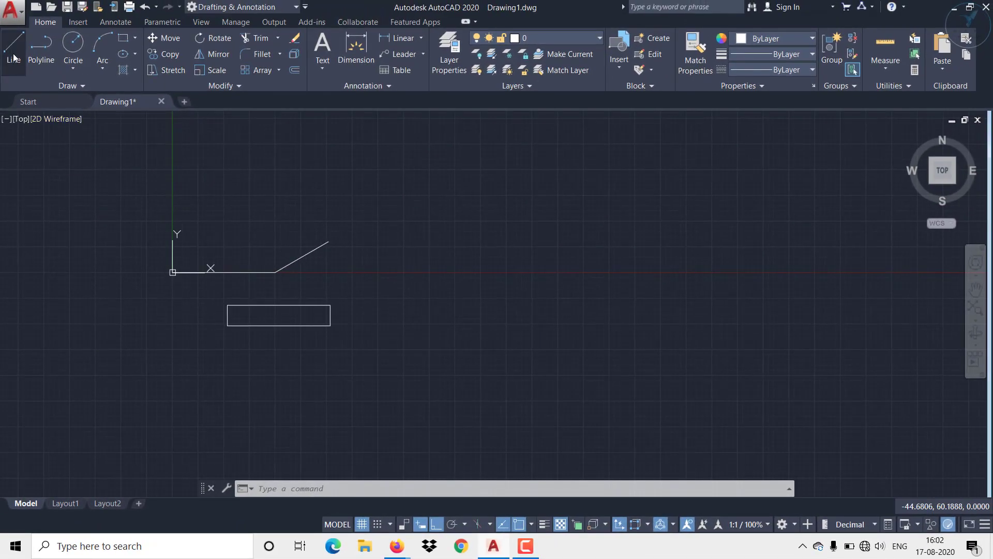
pyautogui.click(13, 54)
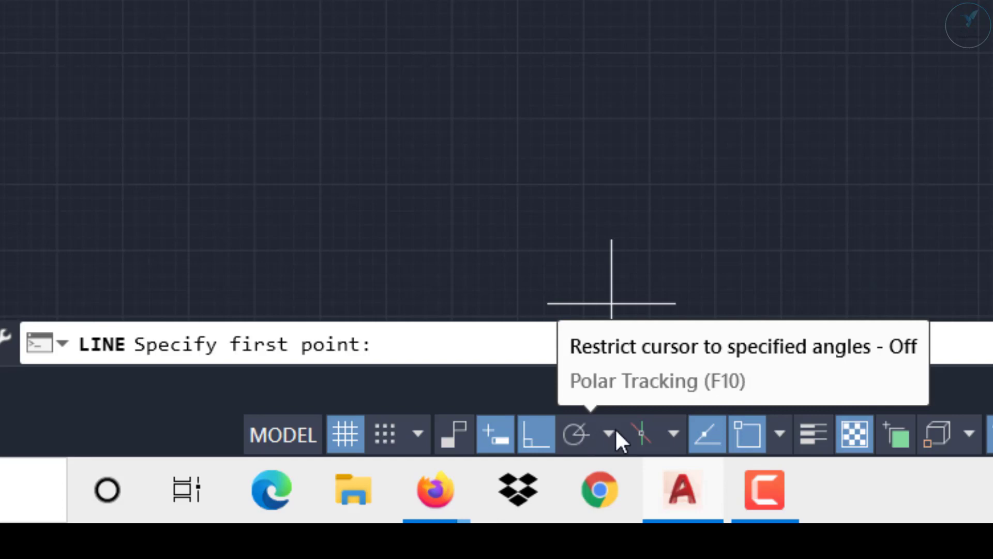
pyautogui.click(609, 434)
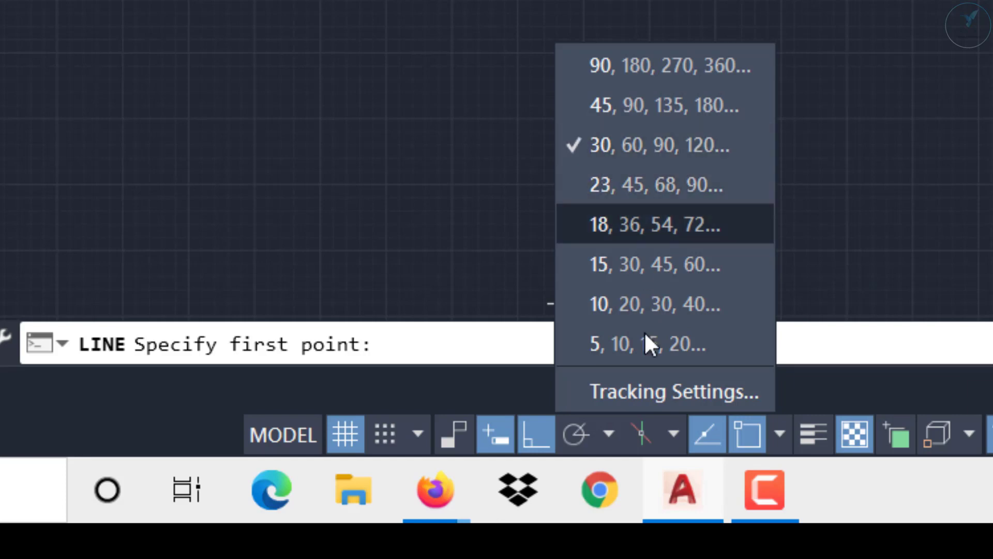
pyautogui.click(573, 431)
pyautogui.click(573, 430)
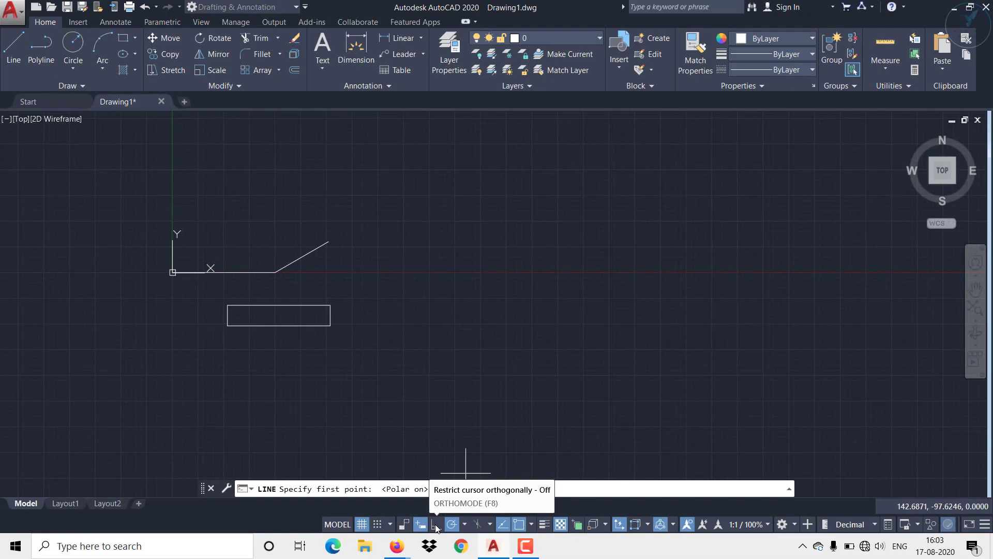
# With polar tracking on, draw a line 50 units long at 30°, starting to the lower right of the rectangle
pyautogui.click(7, 55)
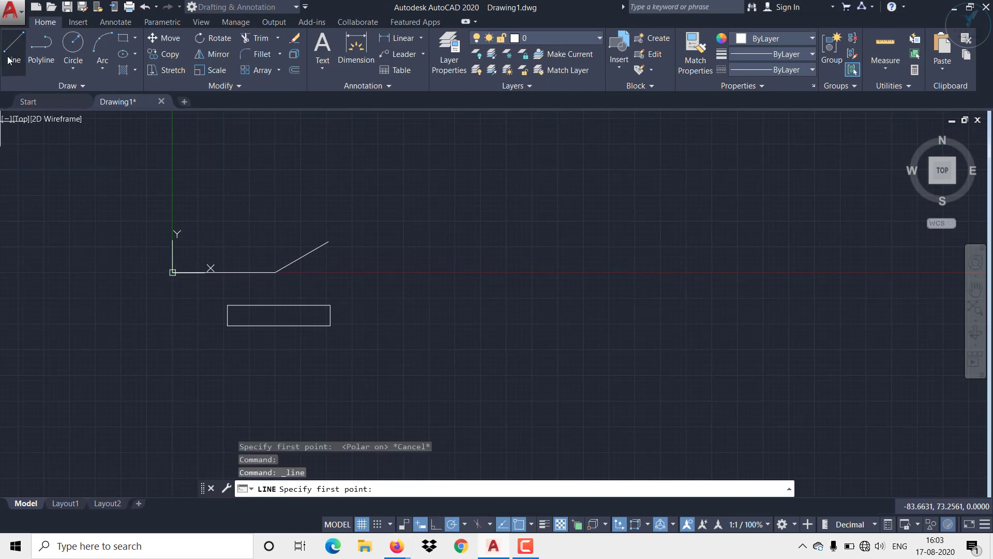
pyautogui.click(366, 373)
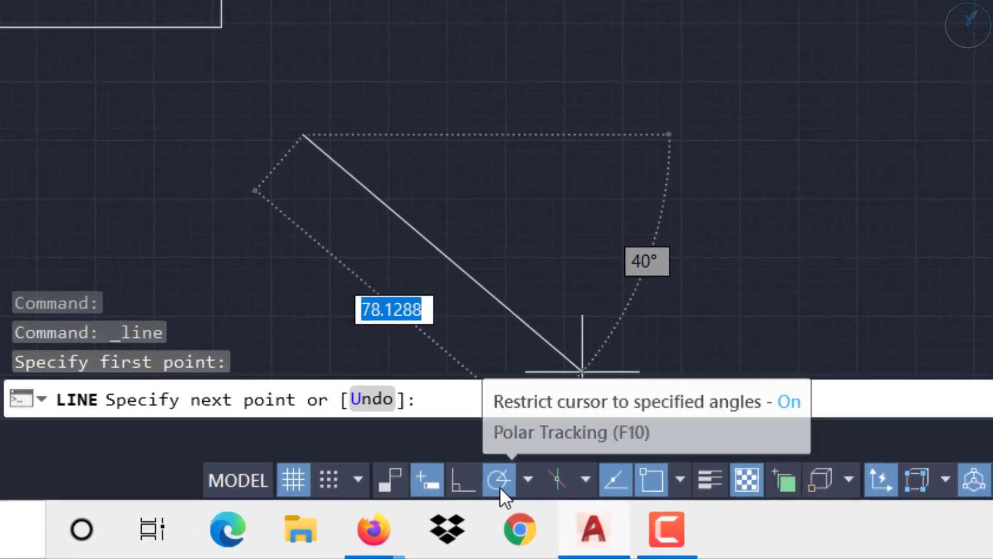
pyautogui.click(500, 485)
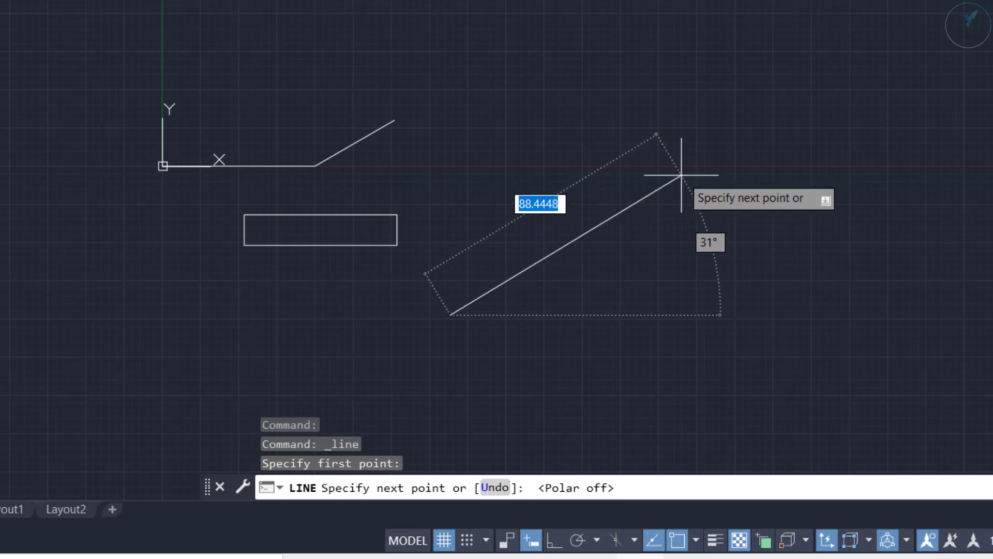
pyautogui.click(578, 543)
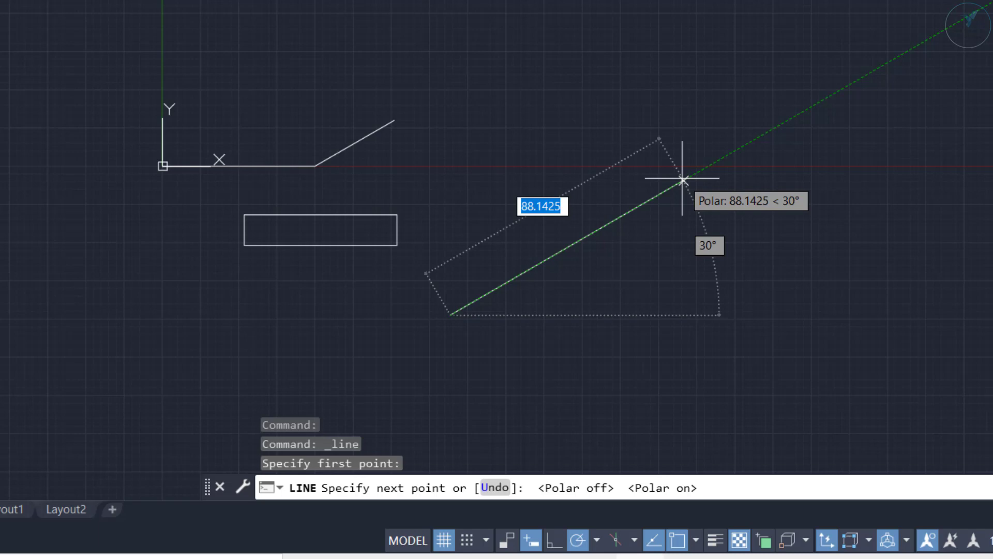
pyautogui.write('50')
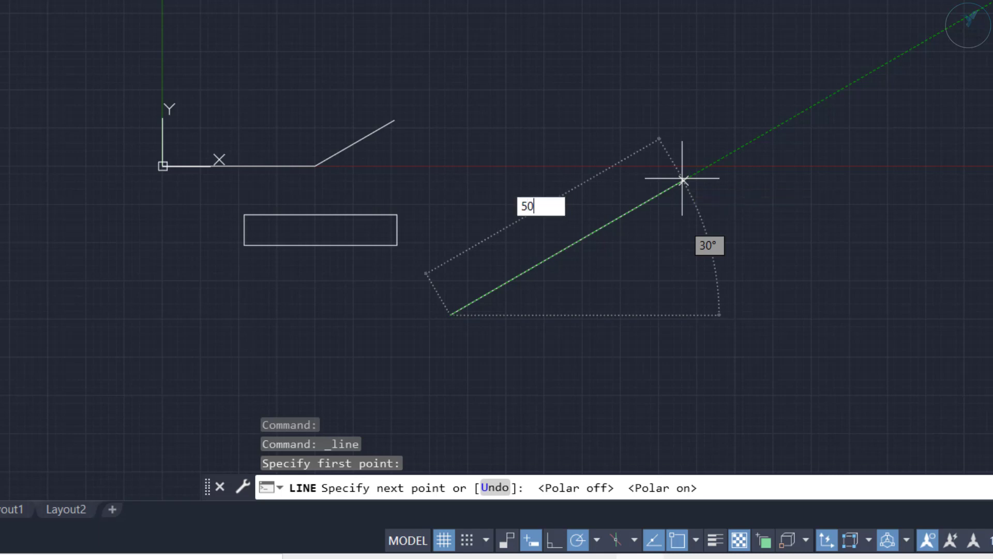
pyautogui.press('Return')
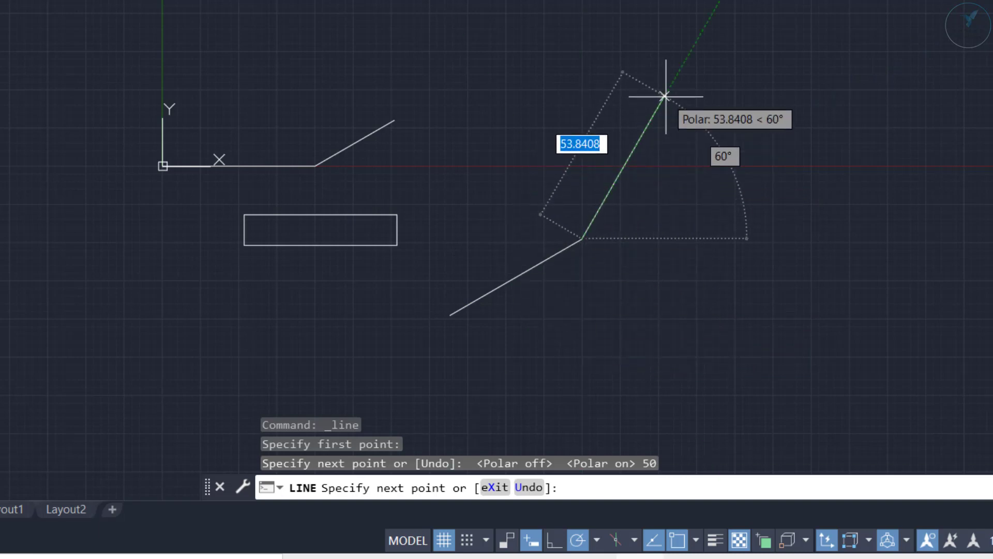
# Continue the line with a 45-unit segment at 60° and a 50-unit segment at 180°
pyautogui.write('45')
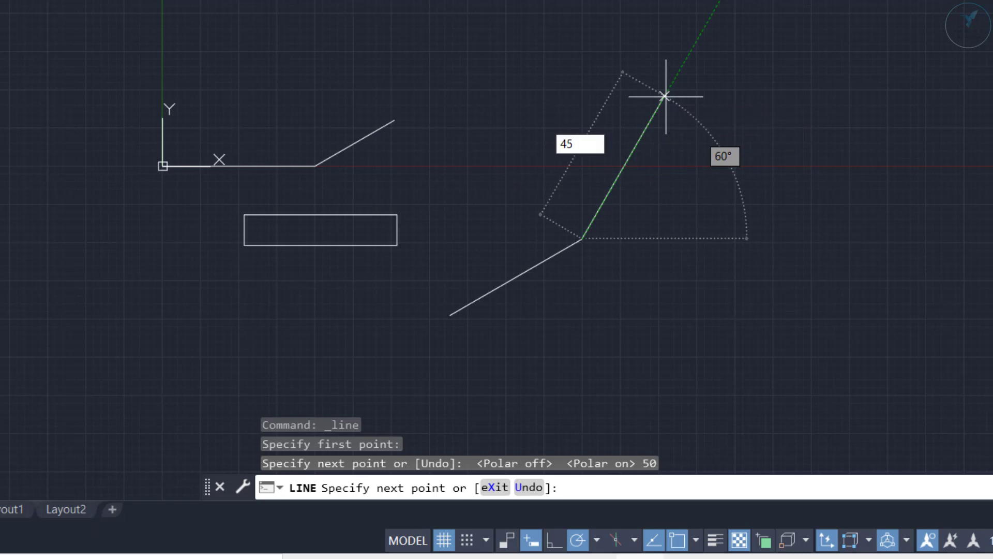
pyautogui.press('Return')
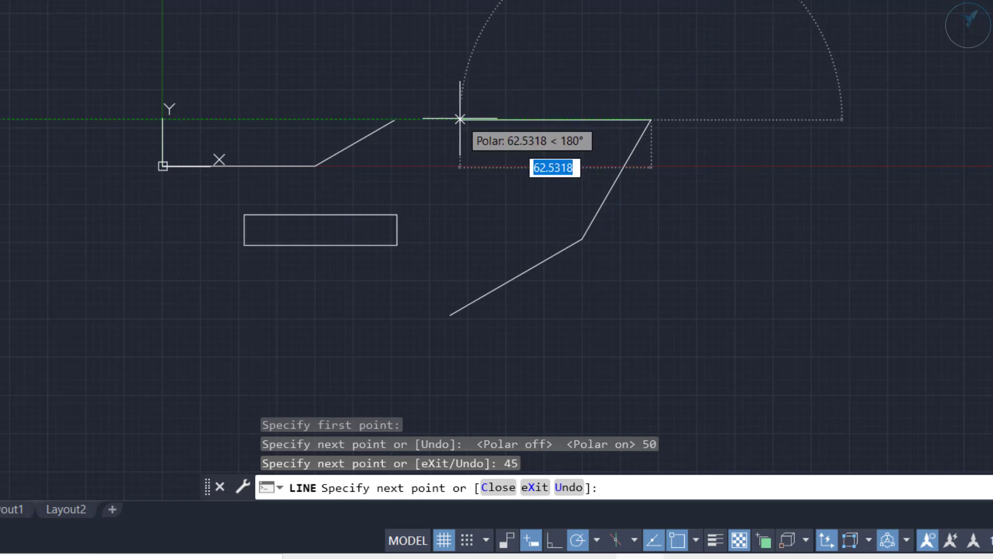
pyautogui.write('50')
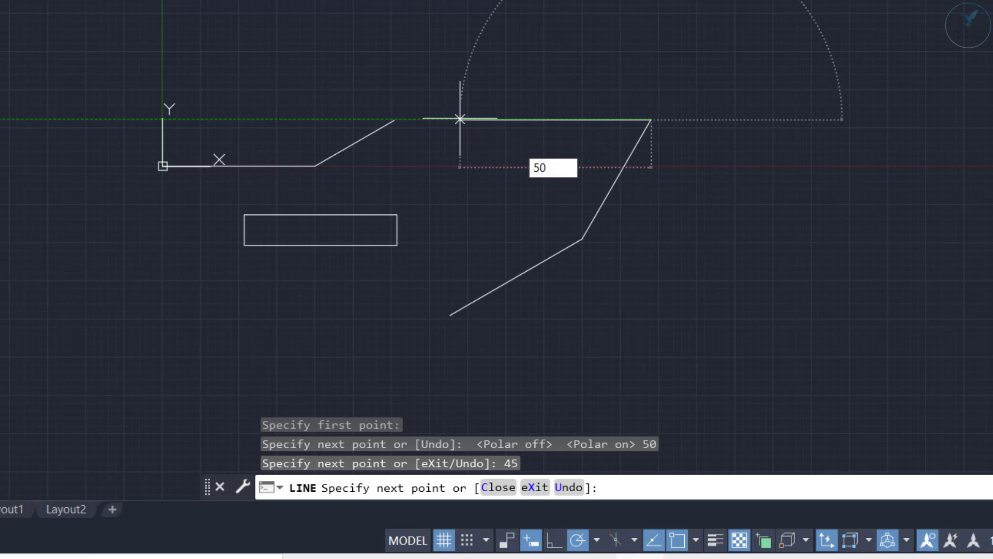
pyautogui.press('Return')
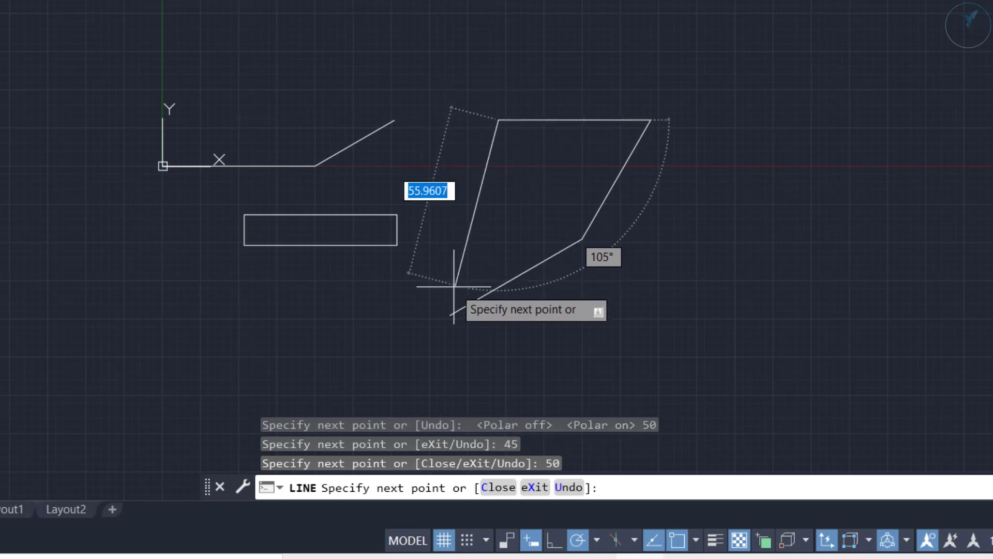
# Add two freehand segments from the horizontal segment's end, first down to the left and then down to the right, and end the line
pyautogui.click(429, 207)
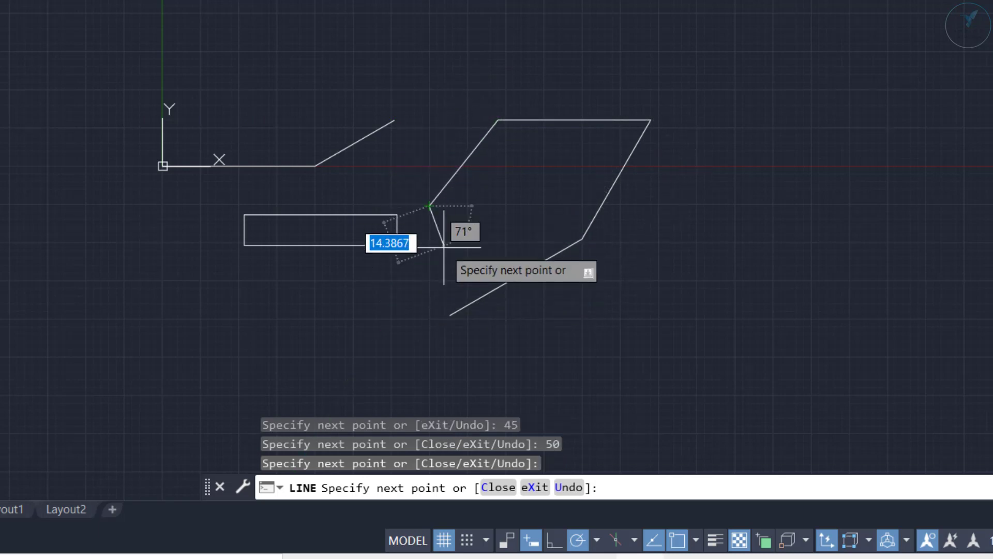
pyautogui.click(448, 261)
pyautogui.press('Escape')
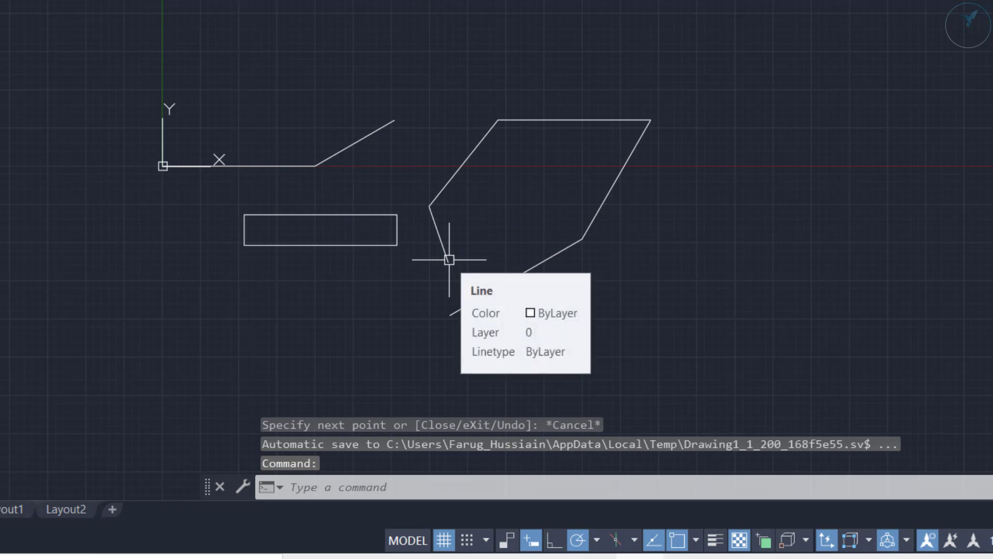
# Add 16° as an additional polar tracking angle and select the 16, 32, 48, 64 increments
pyautogui.click(595, 539)
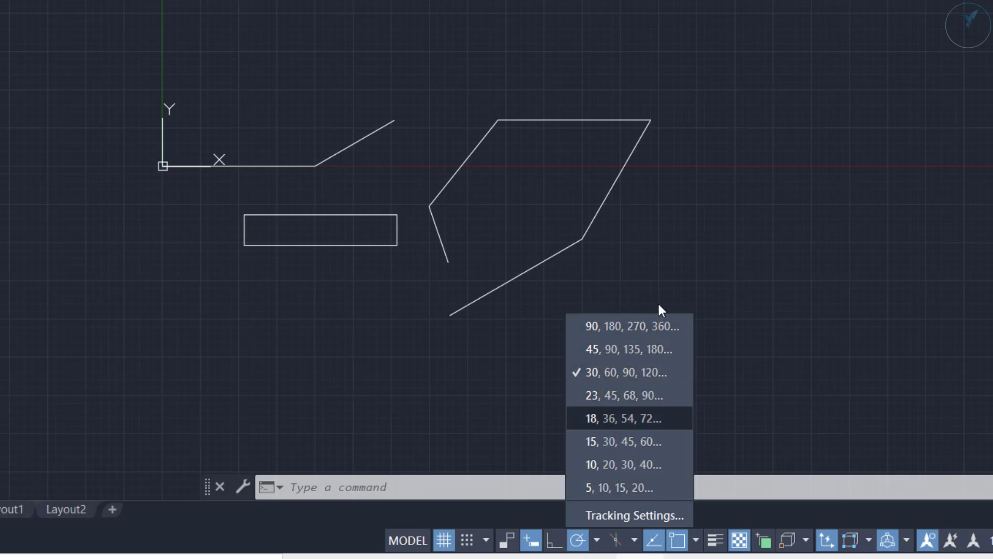
pyautogui.click(641, 514)
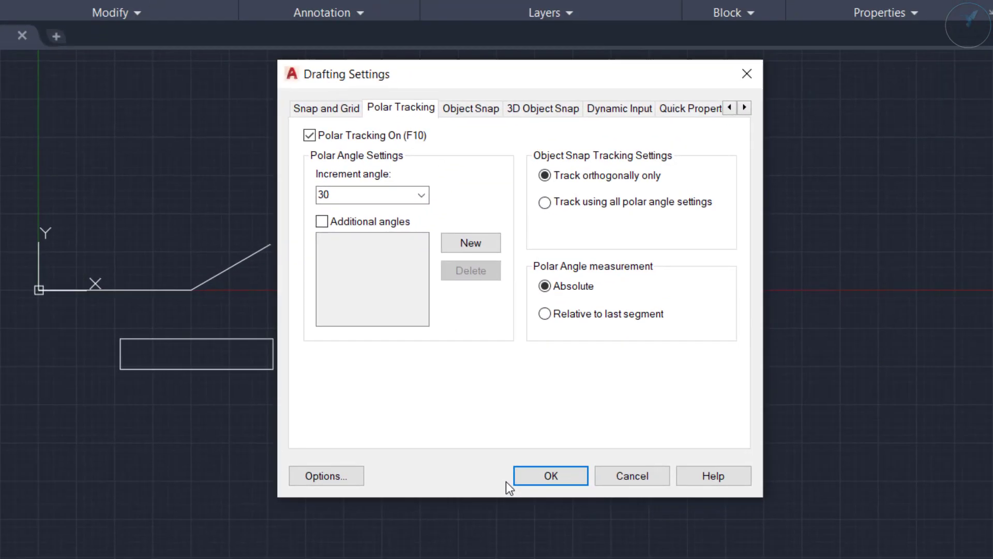
pyautogui.click(468, 248)
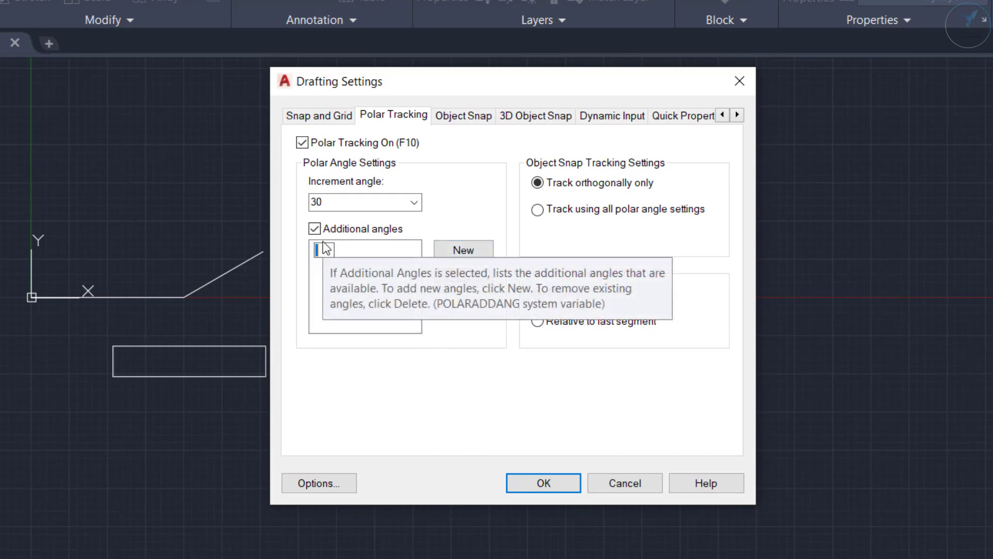
pyautogui.write('16')
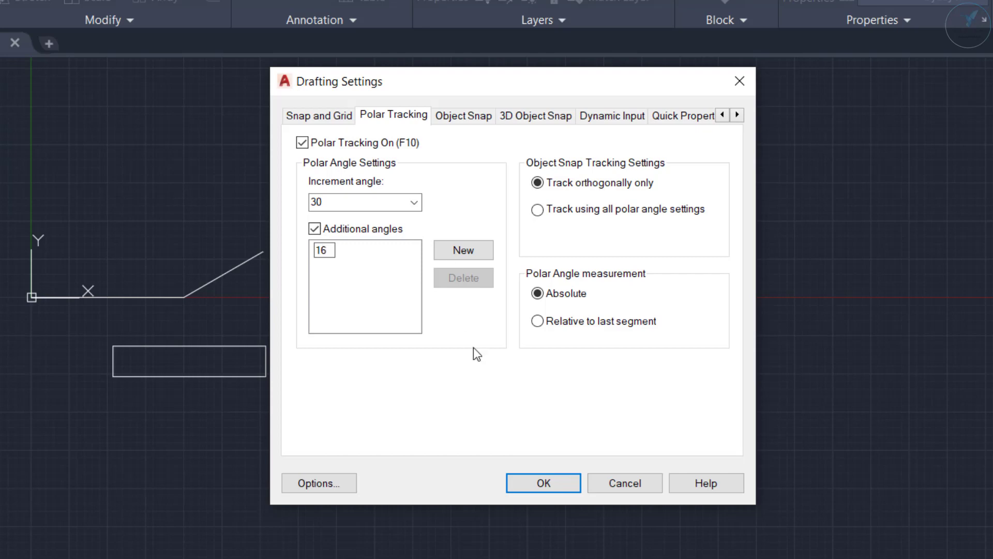
pyautogui.click(541, 484)
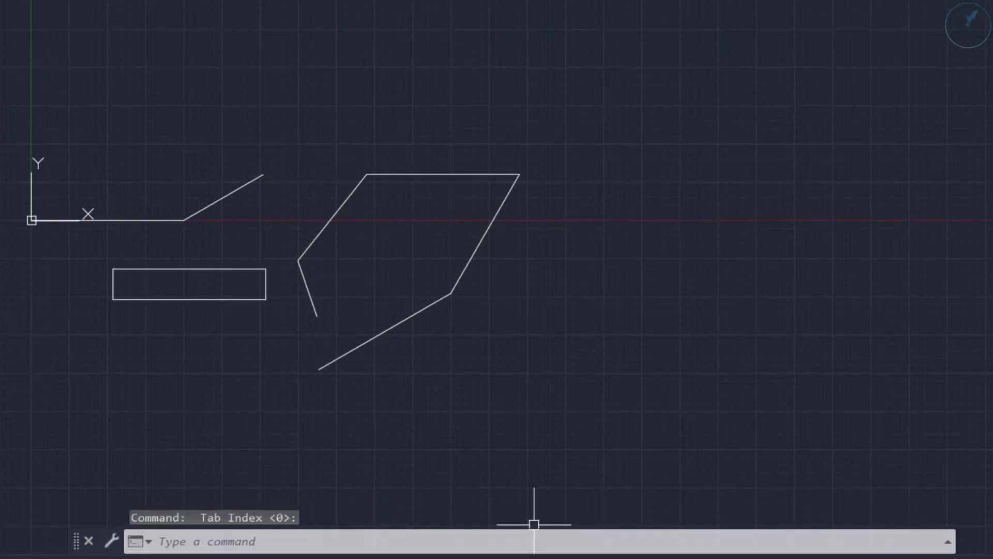
pyautogui.click(465, 533)
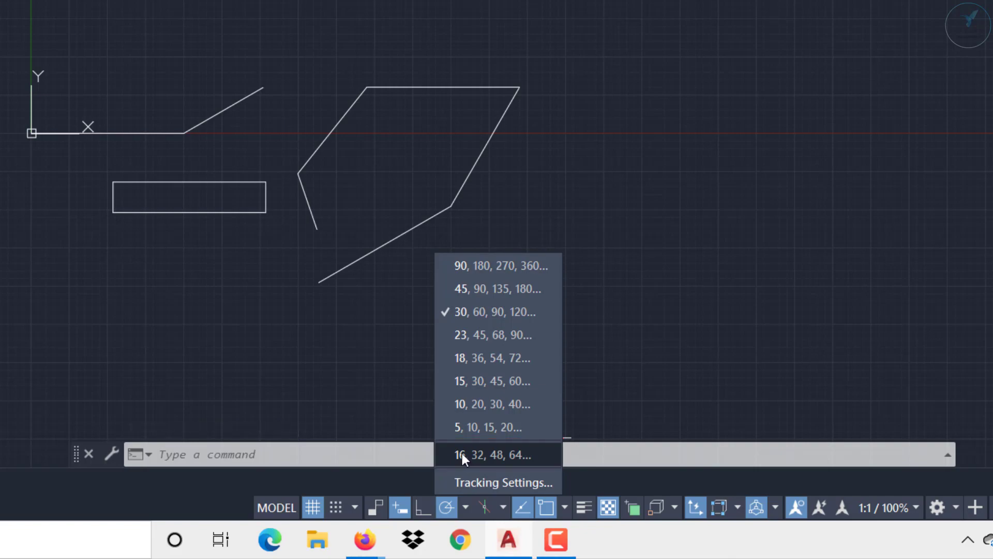
pyautogui.click(461, 454)
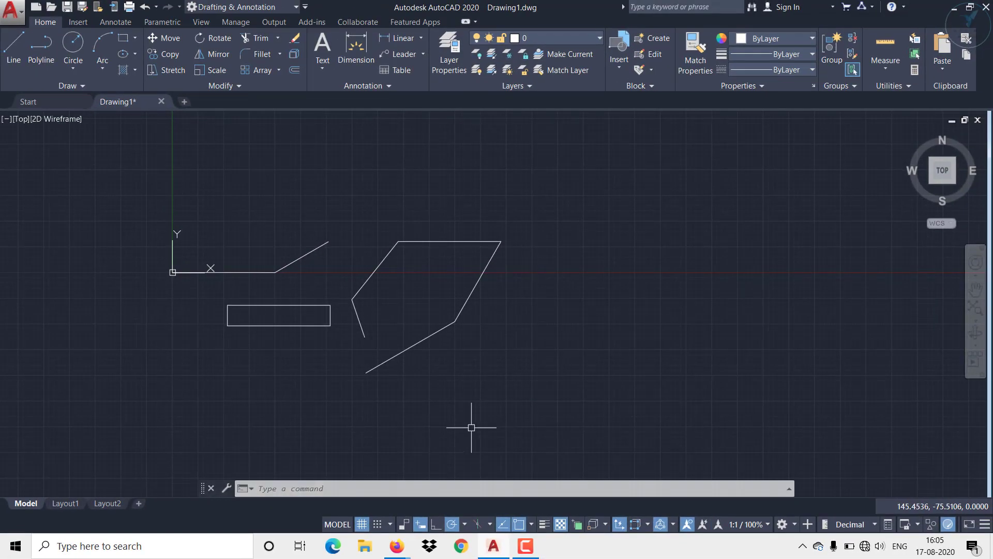
# Draw a single line 50 units long at 16° in the empty area to the lower right of the existing shapes
pyautogui.click(16, 59)
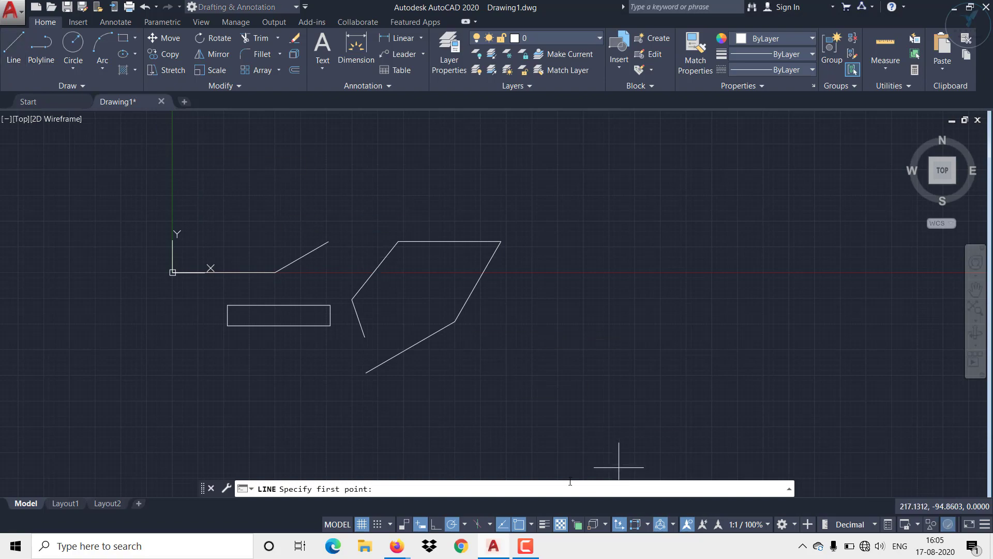
pyautogui.click(525, 446)
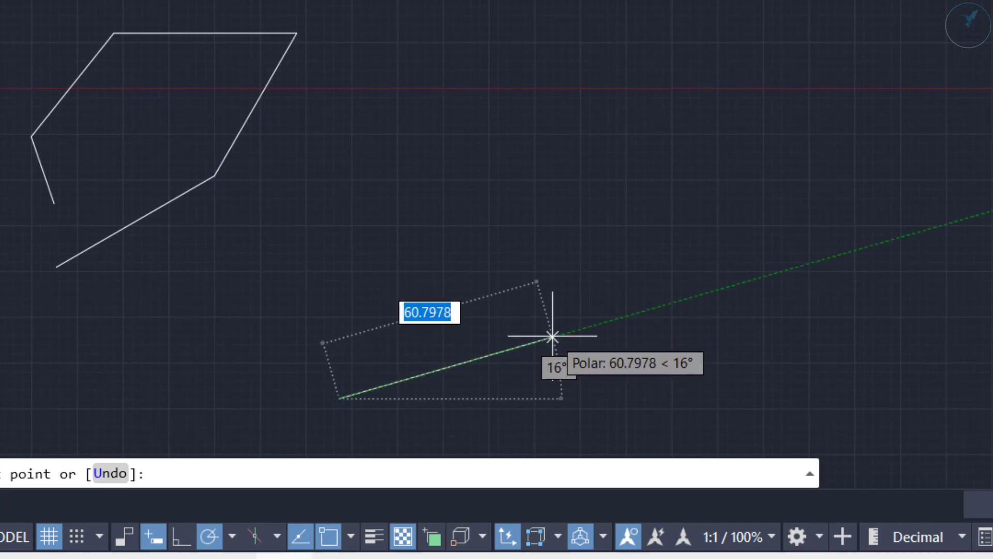
pyautogui.write('50')
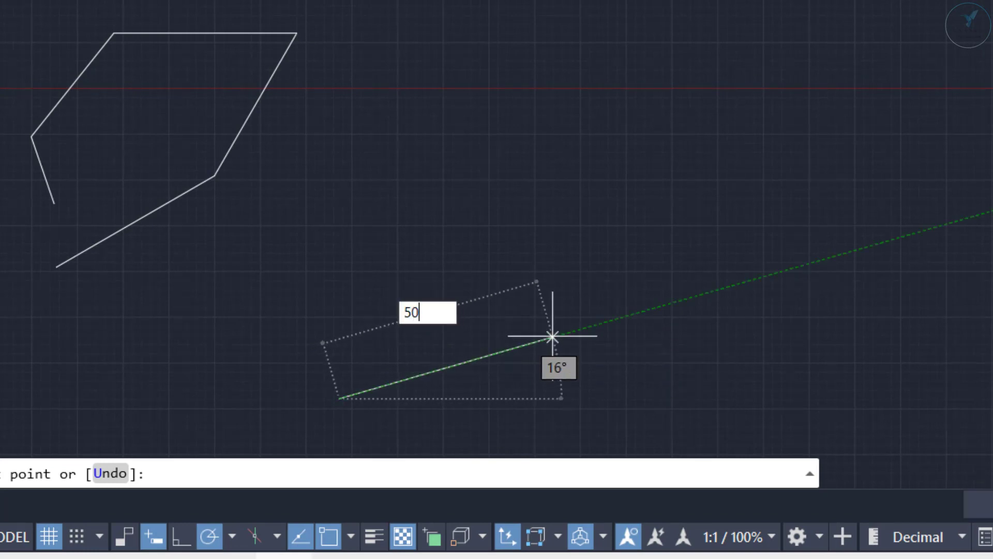
pyautogui.press('Return')
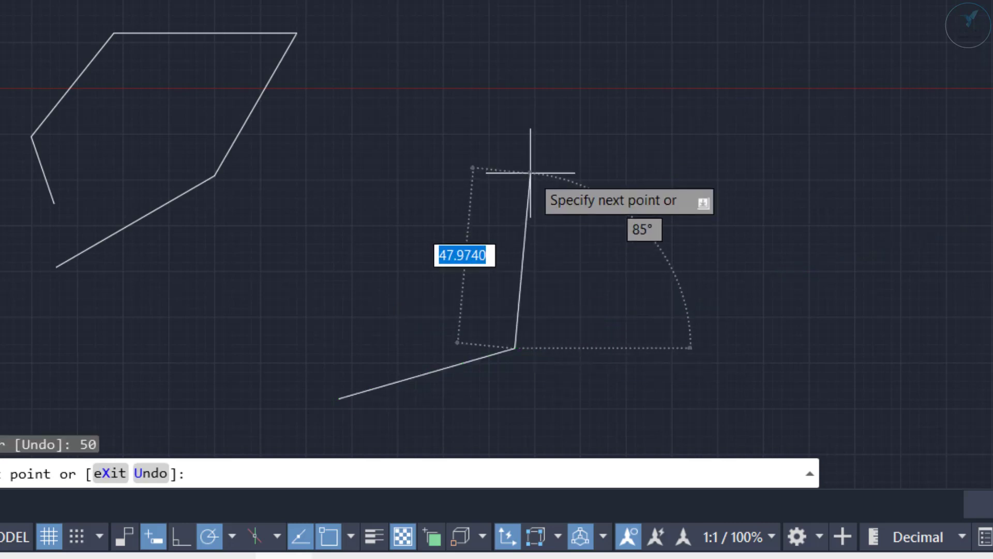
pyautogui.press('Escape')
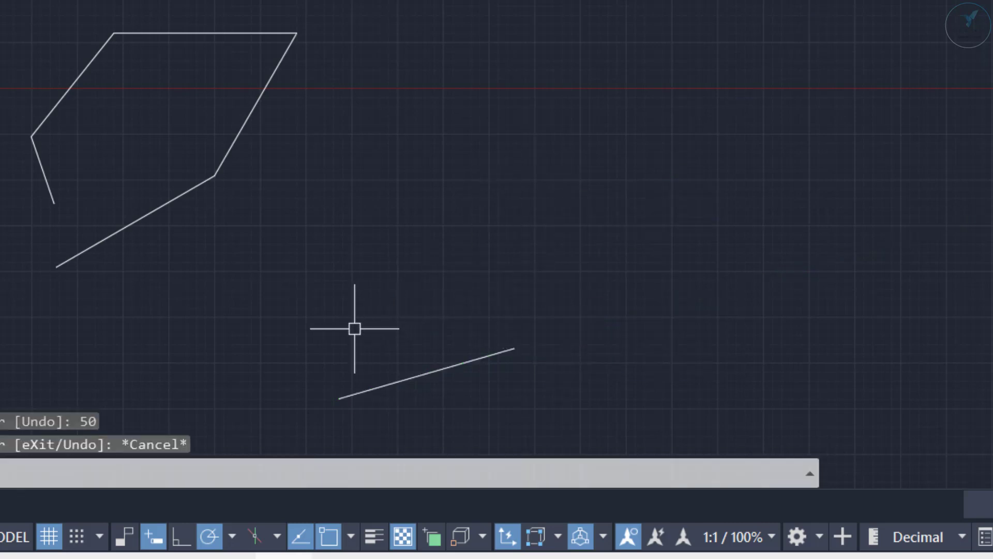
# Turn on snap mode with the Grid Snap type
pyautogui.moveTo(293, 351); pyautogui.dragTo(359, 138, button='middle')
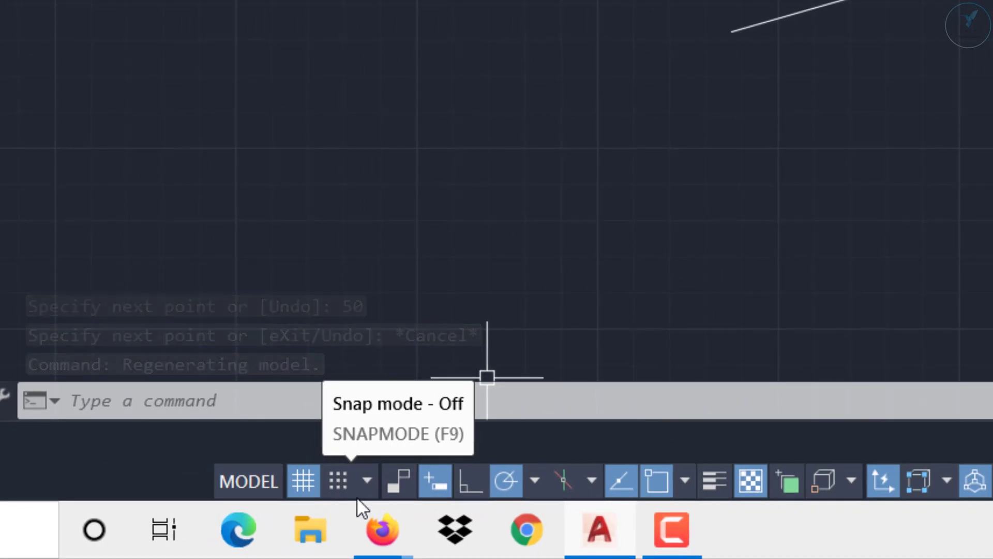
pyautogui.click(366, 481)
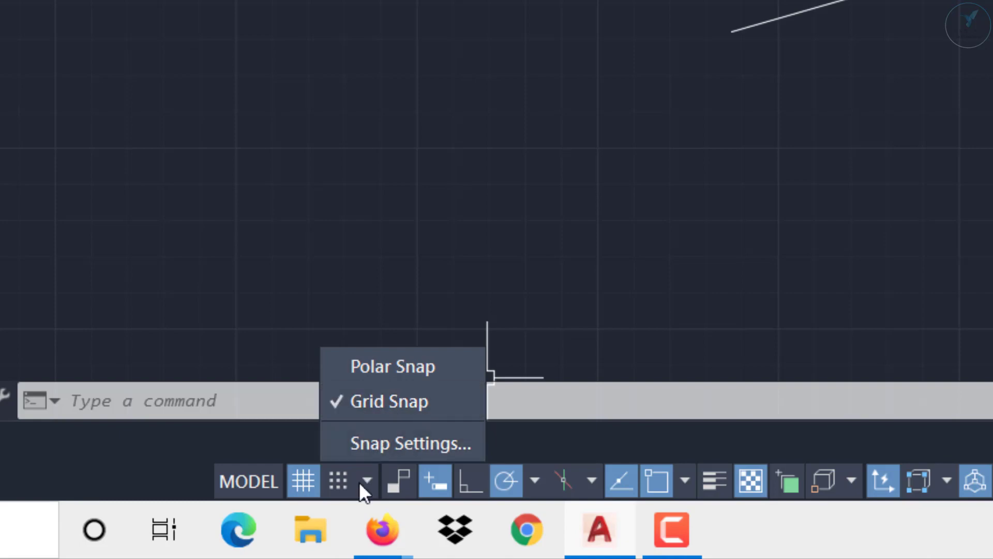
pyautogui.click(340, 482)
pyautogui.click(340, 482)
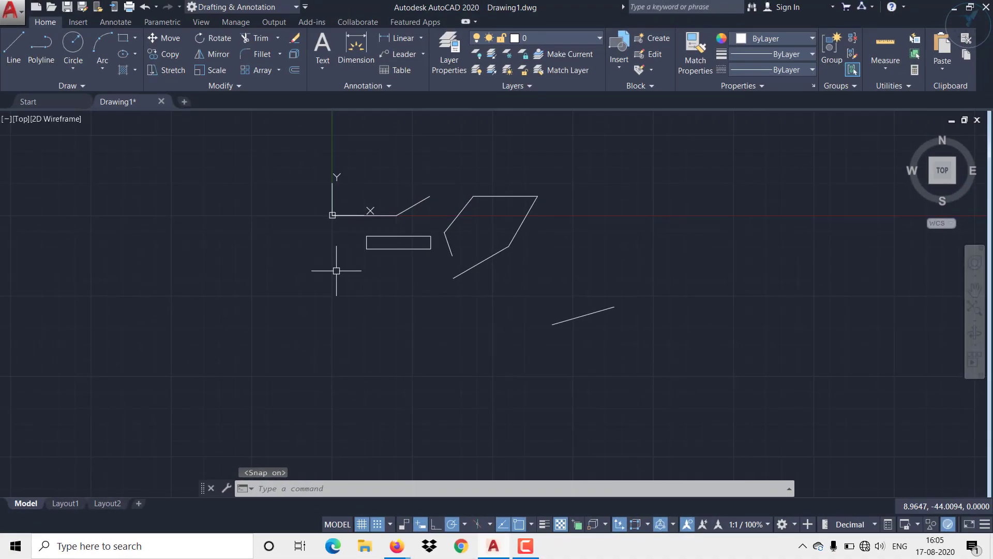
pyautogui.click(13, 49)
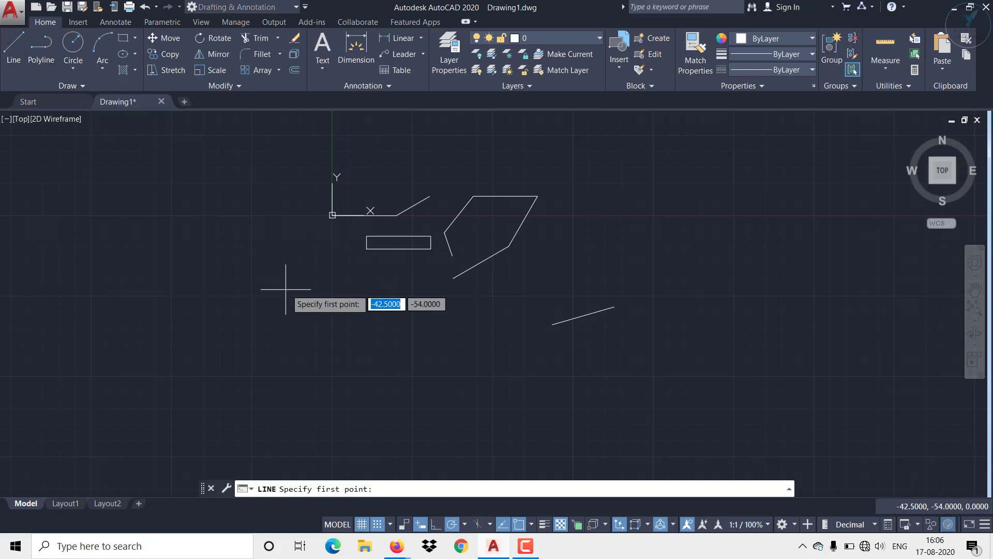
pyautogui.scroll(8, 344, 292)
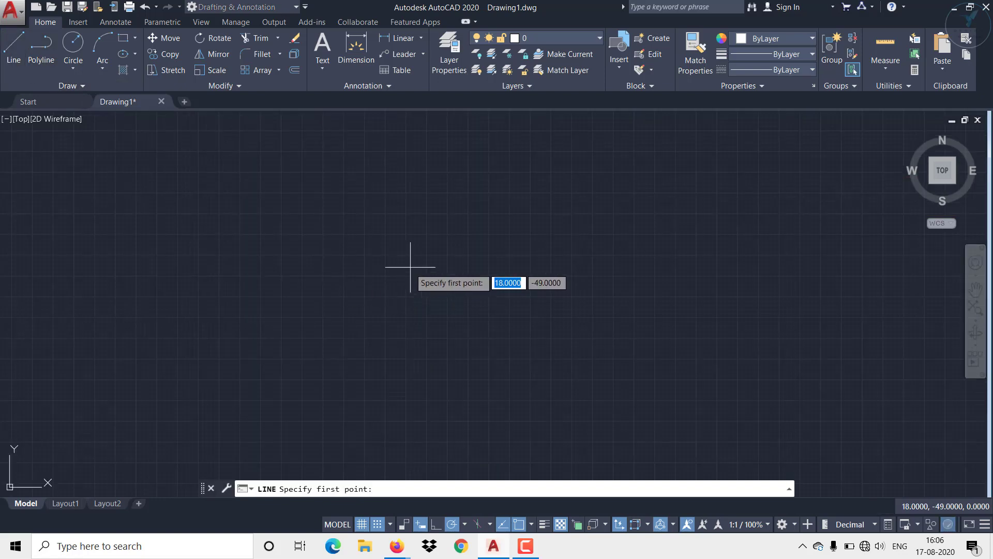
pyautogui.moveTo(411, 277); pyautogui.dragTo(352, 413, button='middle')
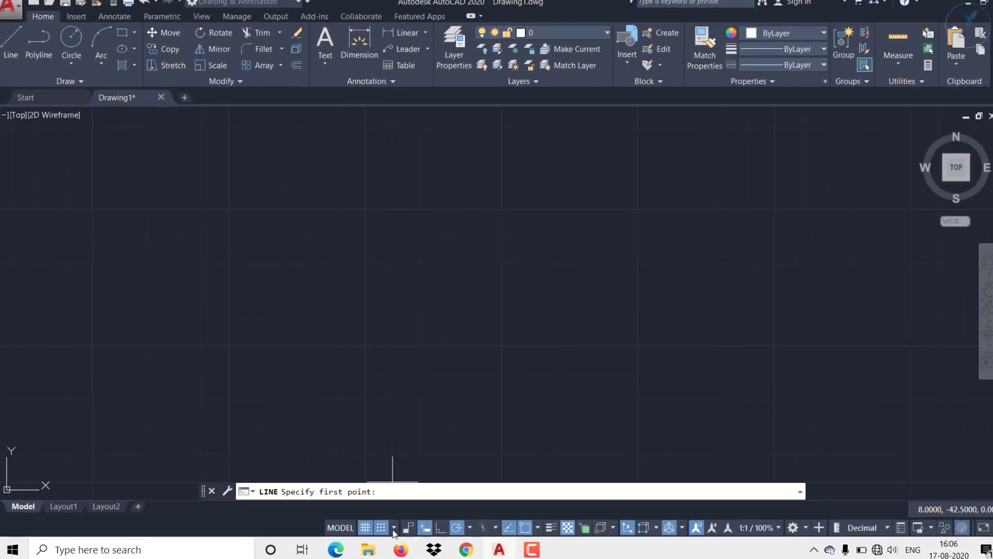
pyautogui.click(381, 527)
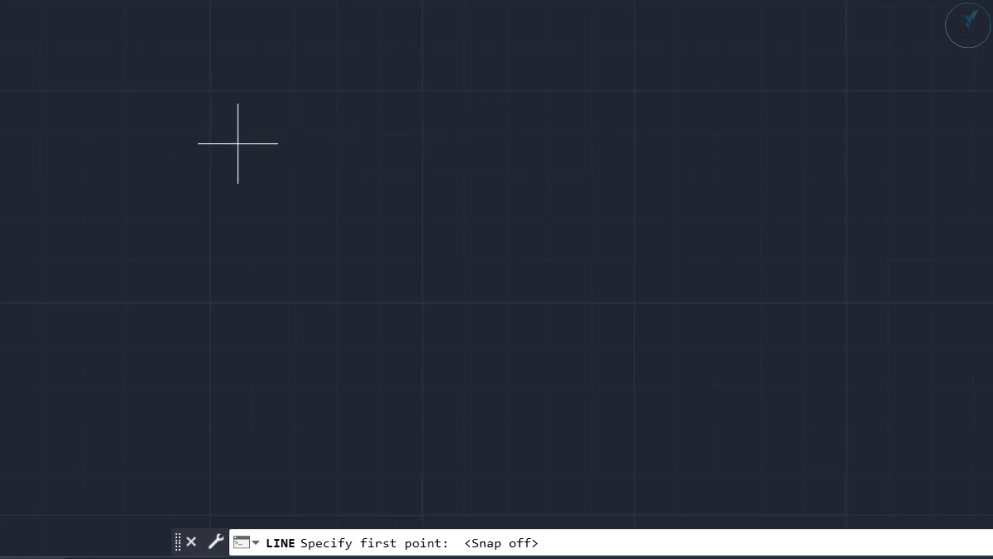
pyautogui.click(435, 507)
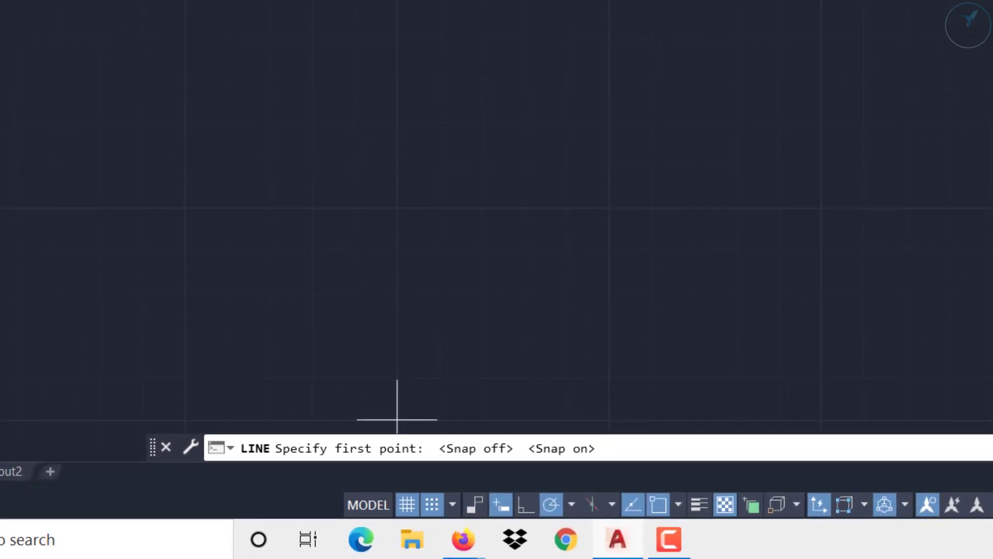
pyautogui.click(180, 126)
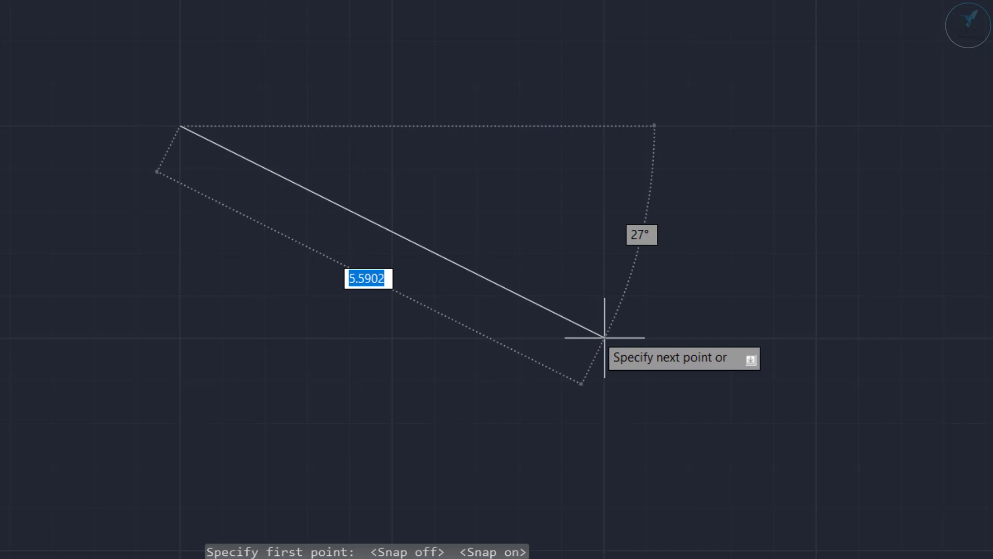
pyautogui.press('Escape')
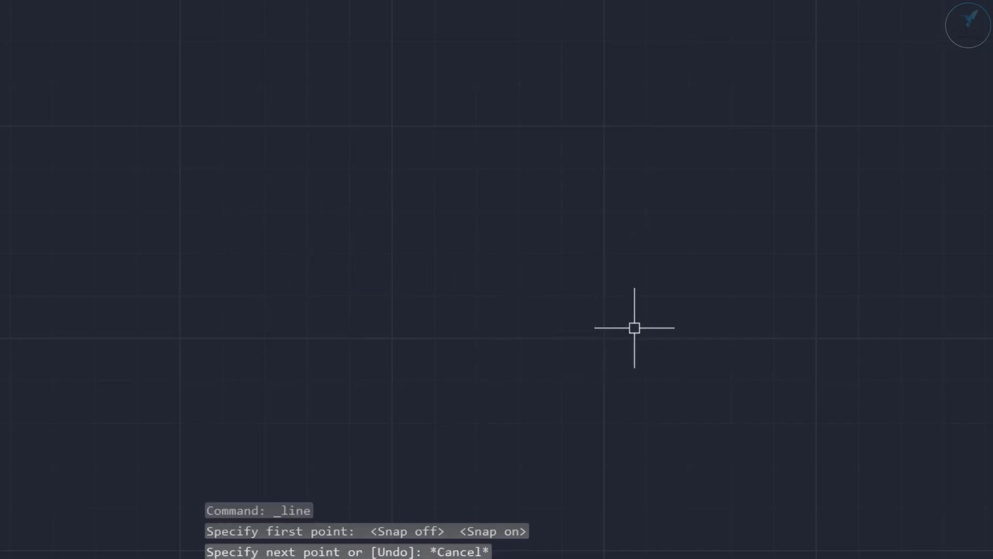
# Switch the snap type to PolarSnap and confirm the drafting settings with a polar distance of 10
pyautogui.click(453, 502)
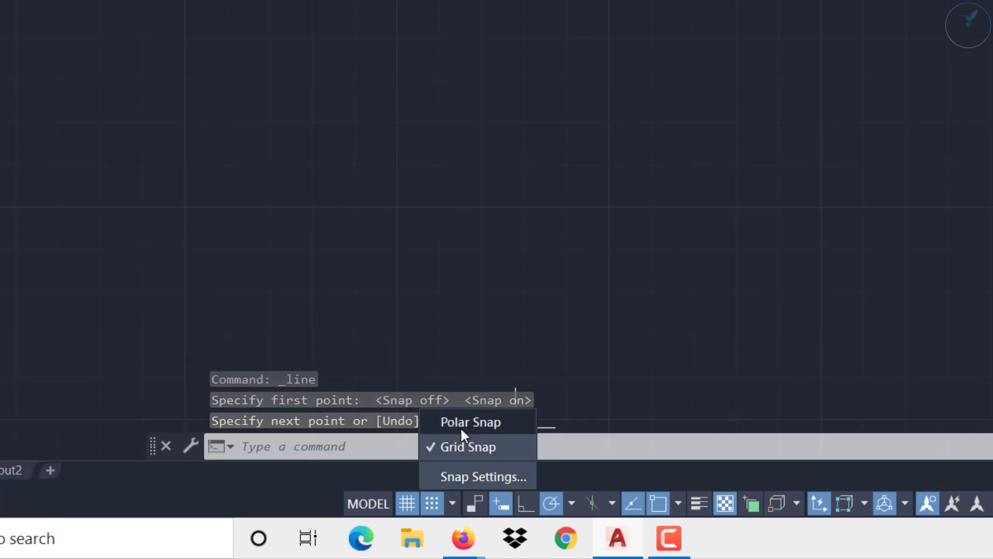
pyautogui.click(443, 426)
pyautogui.click(453, 501)
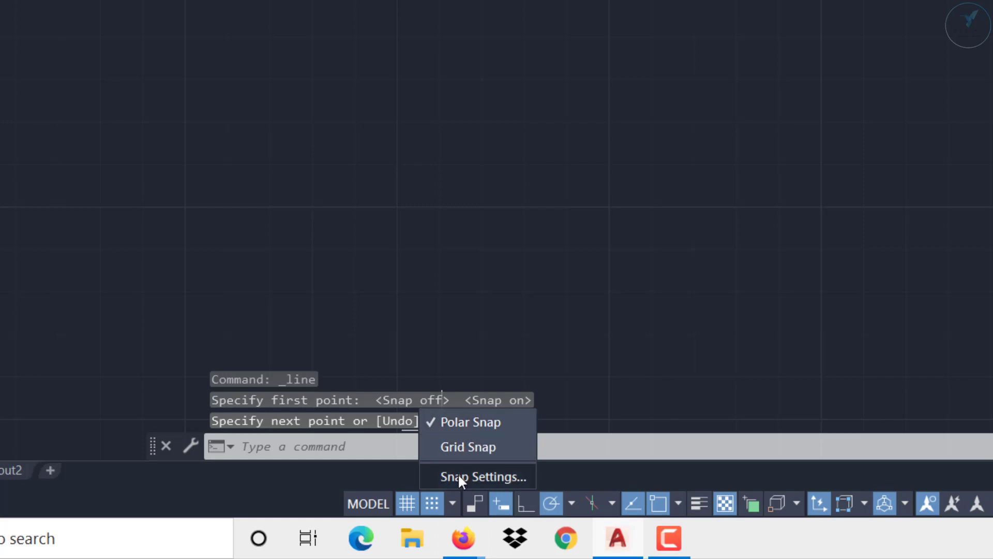
pyautogui.press('Escape')
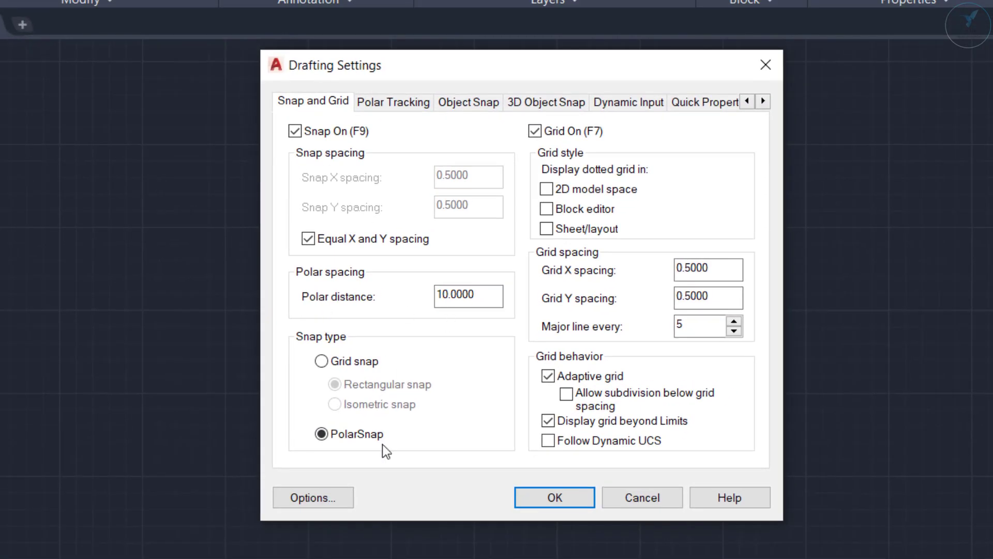
pyautogui.click(536, 496)
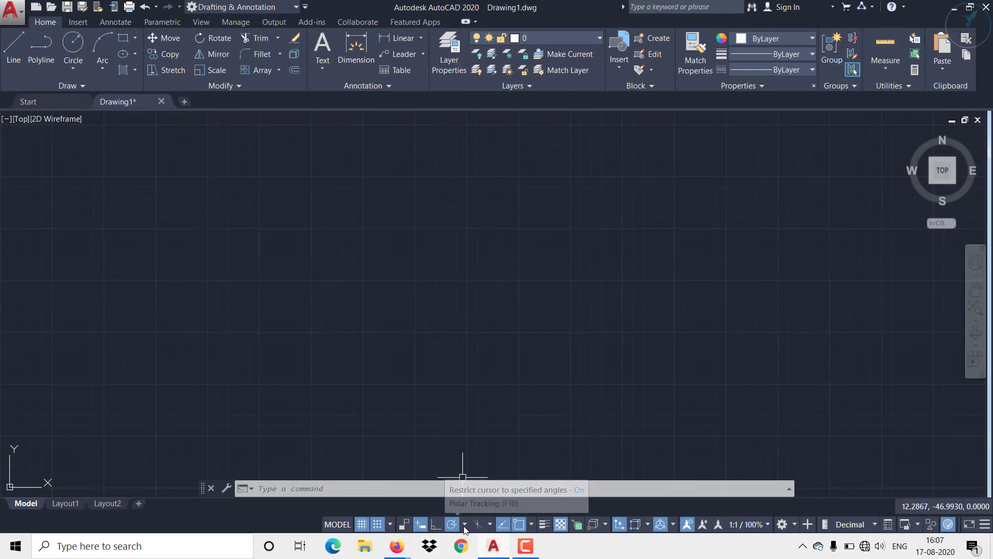
# Set polar tracking to the 30, 60, 90, 120 angle increments
pyautogui.click(465, 525)
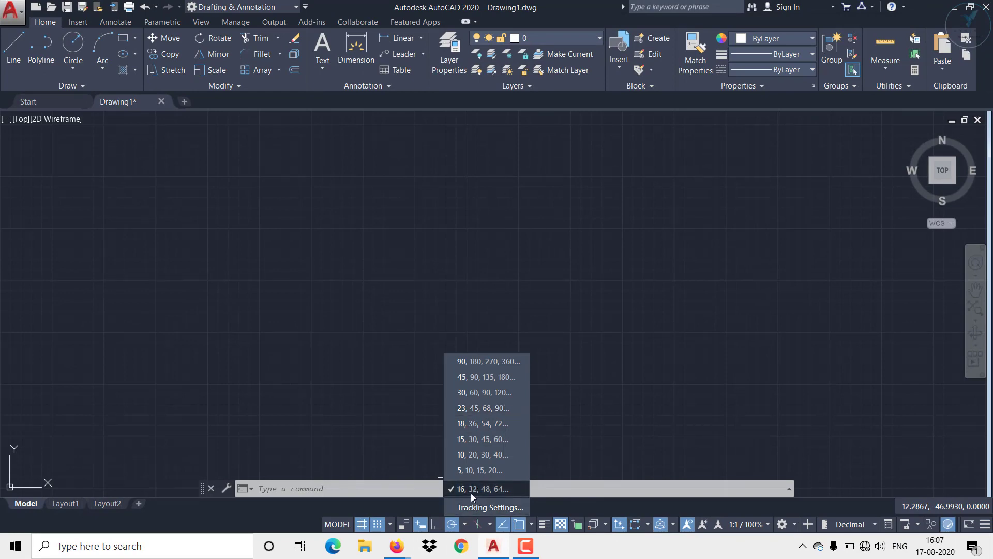
pyautogui.click(467, 394)
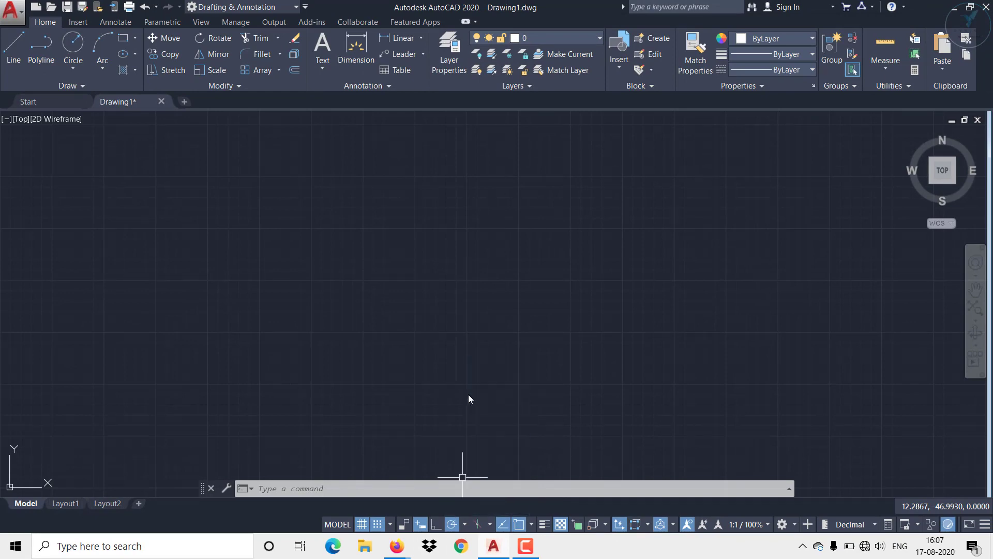
pyautogui.click(390, 525)
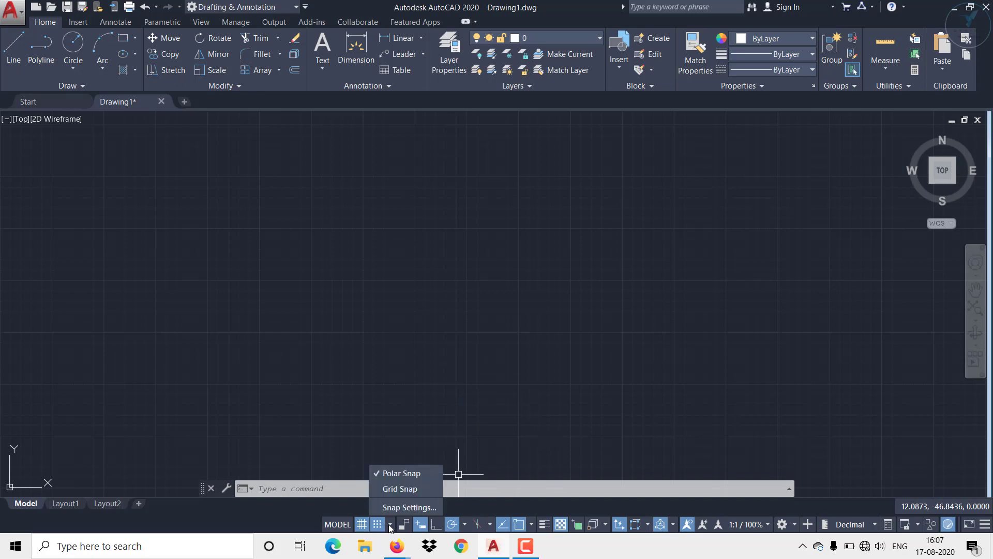
pyautogui.click(390, 525)
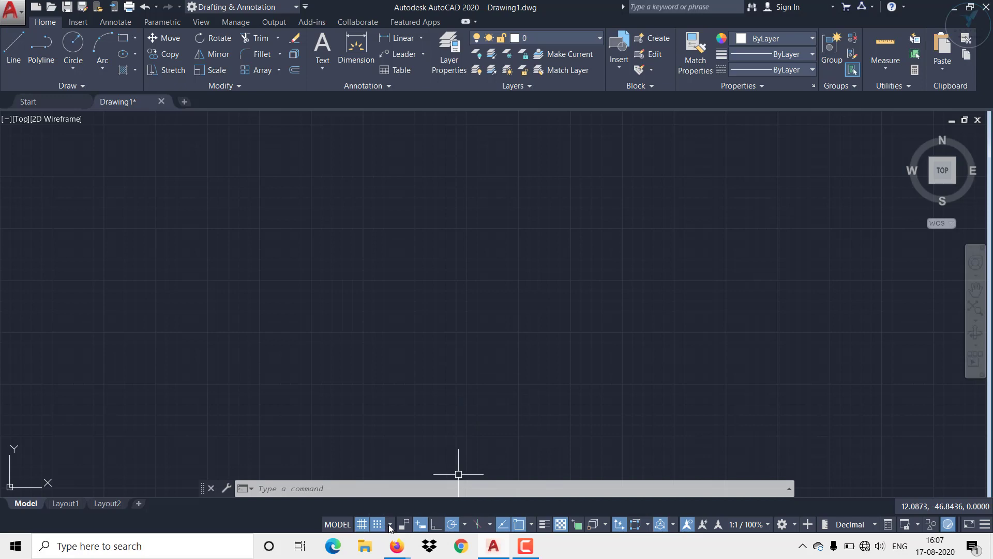
pyautogui.click(14, 50)
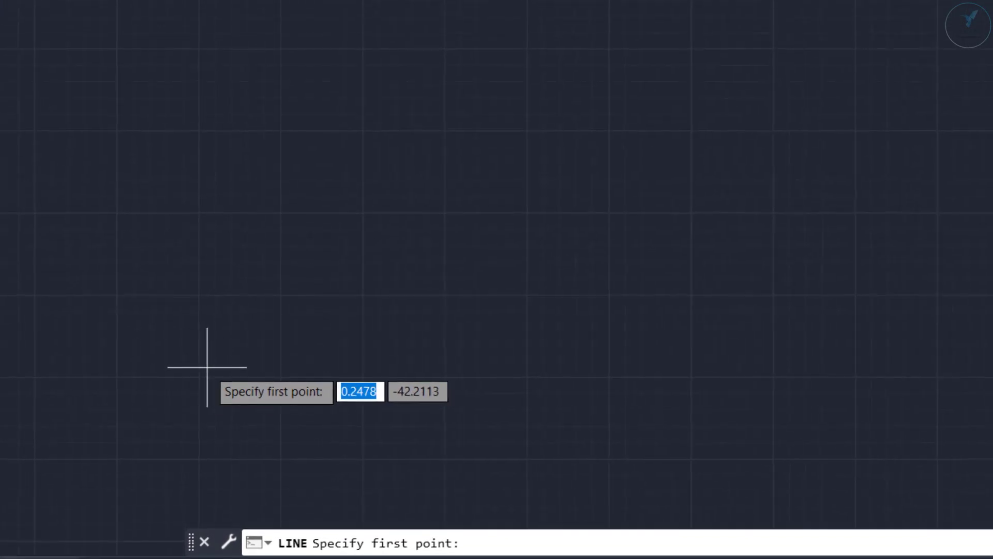
pyautogui.click(213, 378)
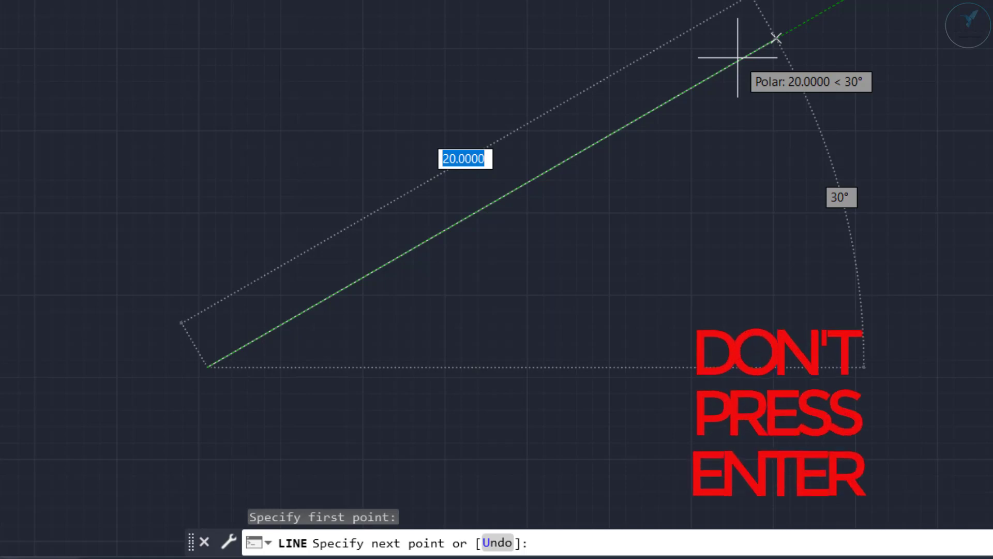
pyautogui.press('Return')
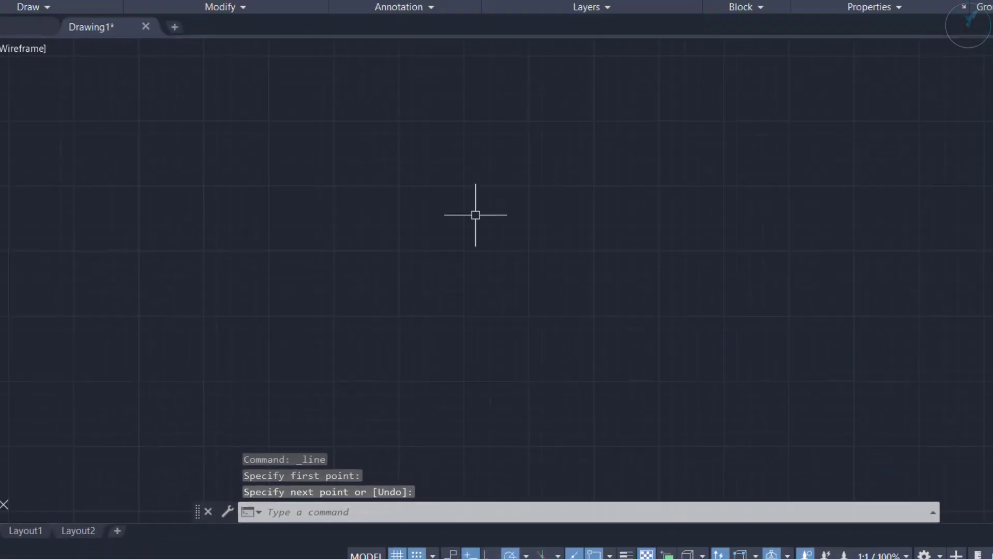
# Start a line in the empty area with a first segment 15 units long at 30°
pyautogui.click(27, 61)
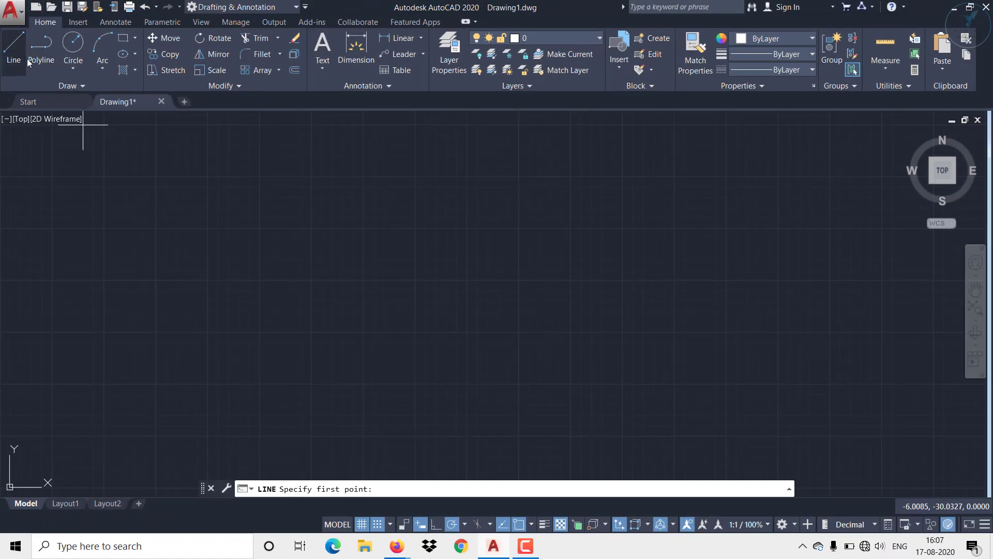
pyautogui.click(154, 381)
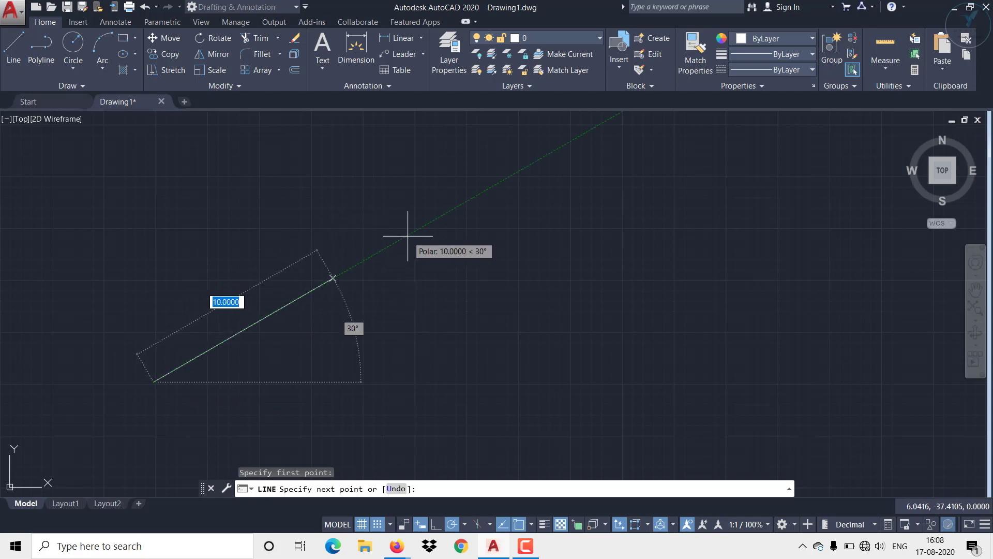
pyautogui.write('1')
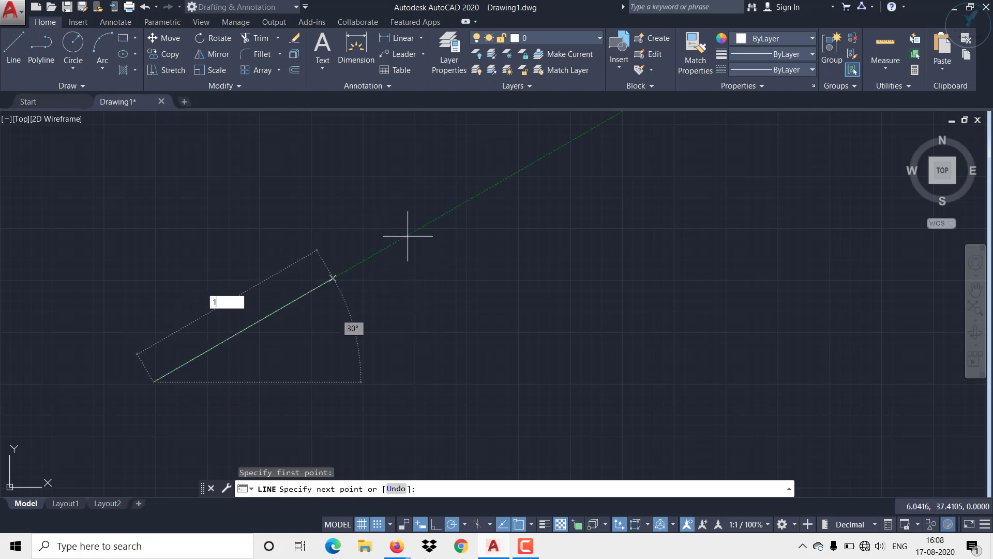
pyautogui.write('5')
pyautogui.press('Return')
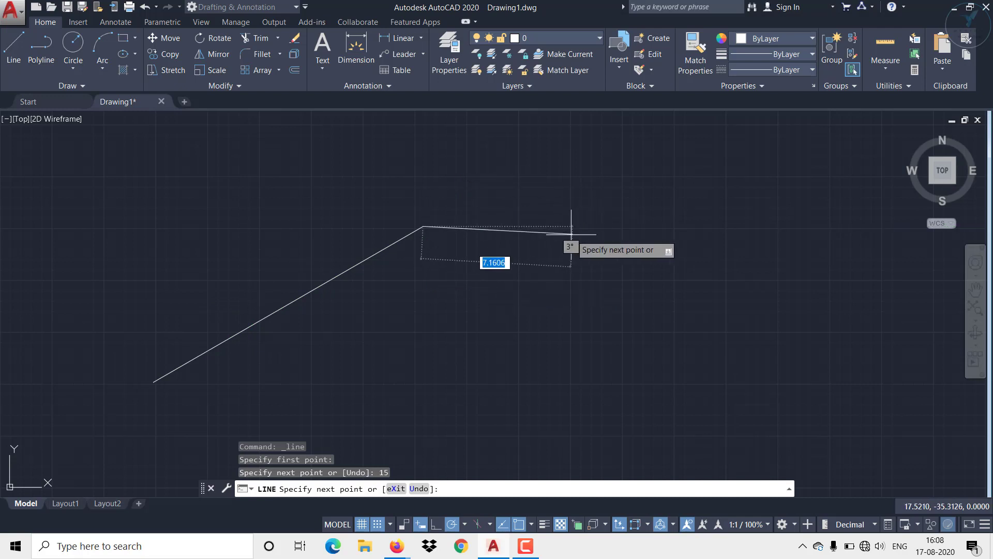
# Continue the line with five 10-unit segments going right, down, left, down and right, and end the line
pyautogui.click(599, 226)
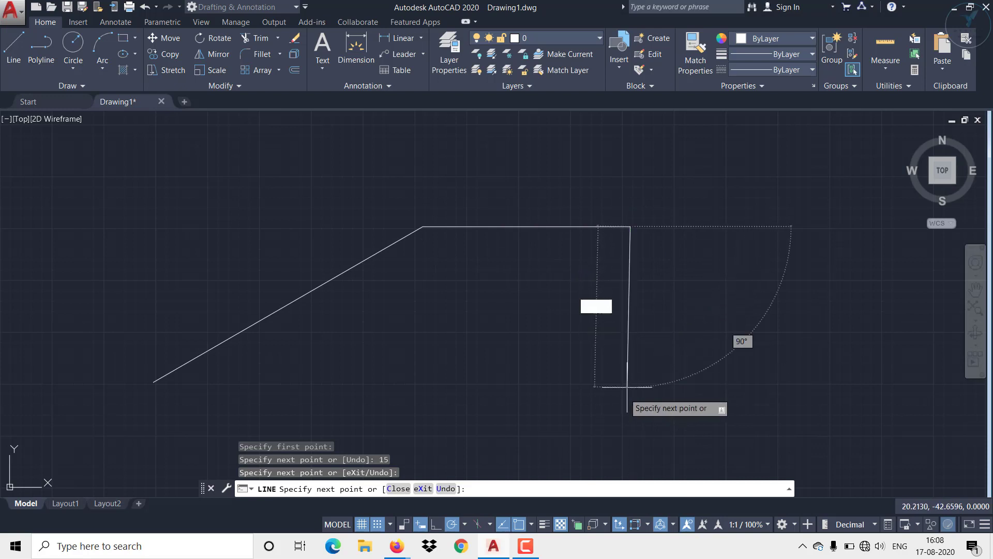
pyautogui.click(630, 435)
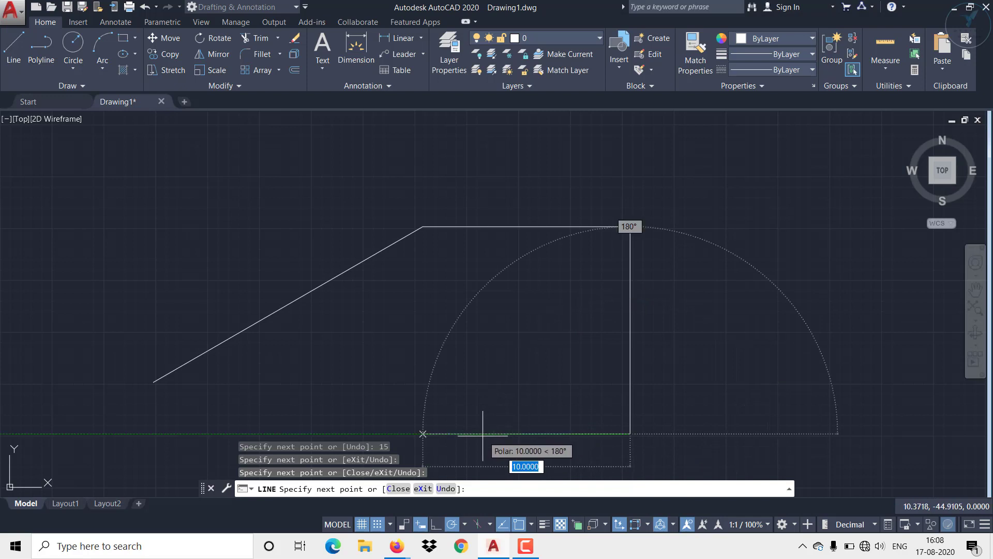
pyautogui.click(437, 435)
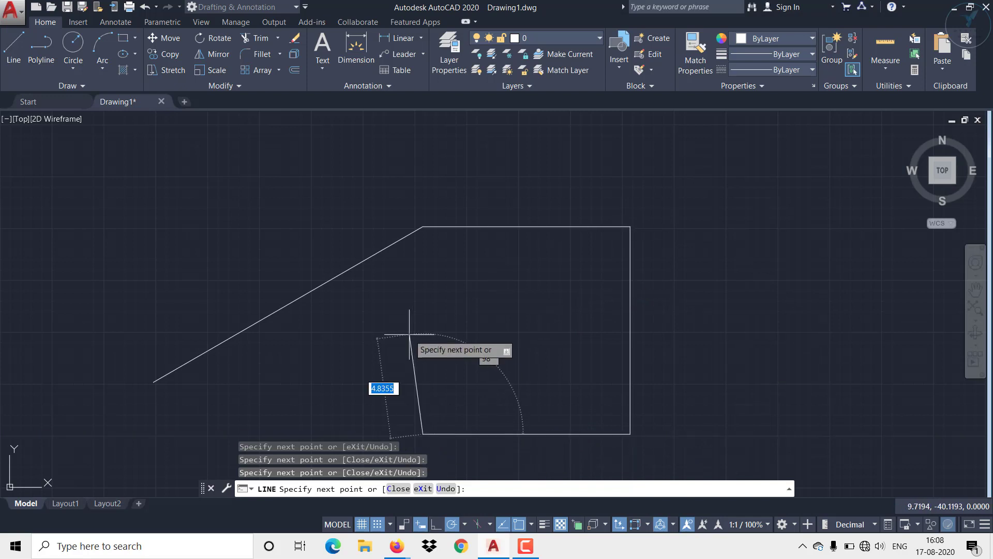
pyautogui.moveTo(410, 337); pyautogui.dragTo(440, 185, button='middle')
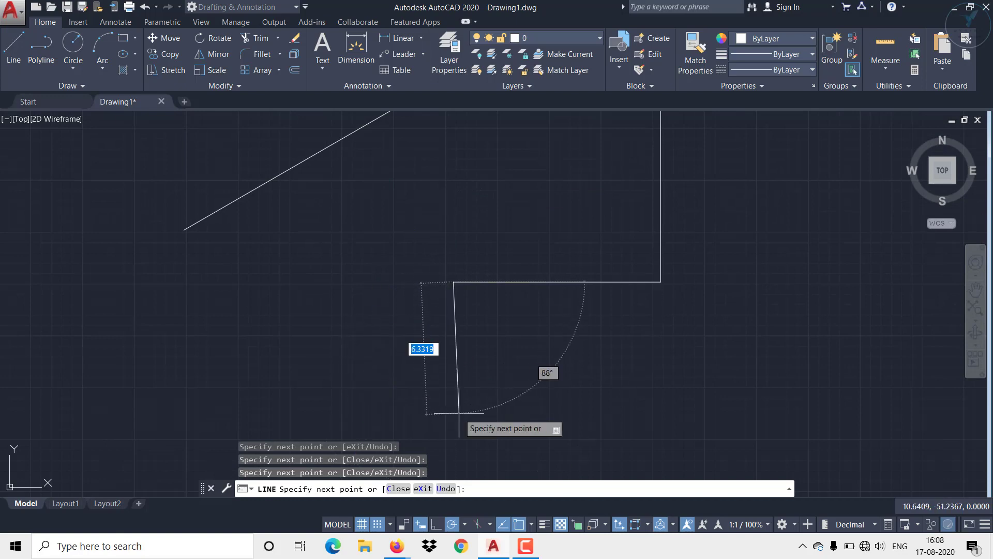
pyautogui.moveTo(458, 412); pyautogui.dragTo(421, 304, button='middle')
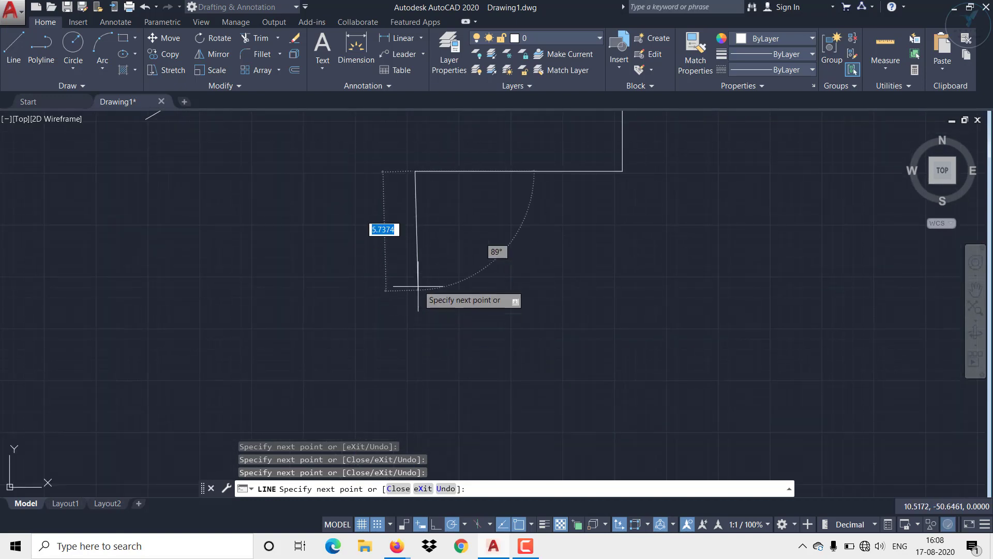
pyautogui.click(416, 280)
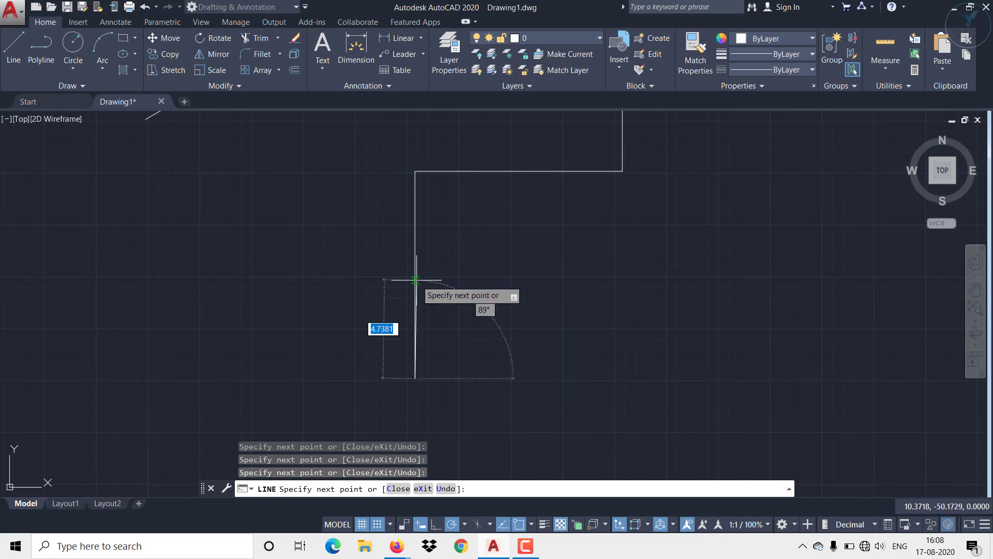
pyautogui.click(593, 376)
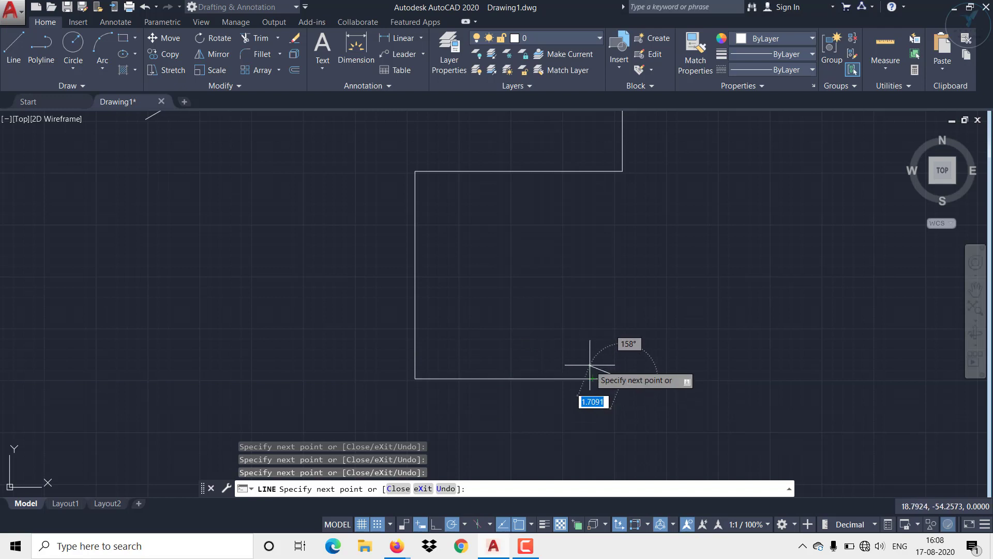
pyautogui.press('Escape')
pyautogui.scroll(-2, 589, 291)
pyautogui.moveTo(590, 290)
pyautogui.mouseDown(button='middle')
pyautogui.moveTo(589, 342)
pyautogui.moveTo(589, 327)
pyautogui.mouseUp(button='middle')
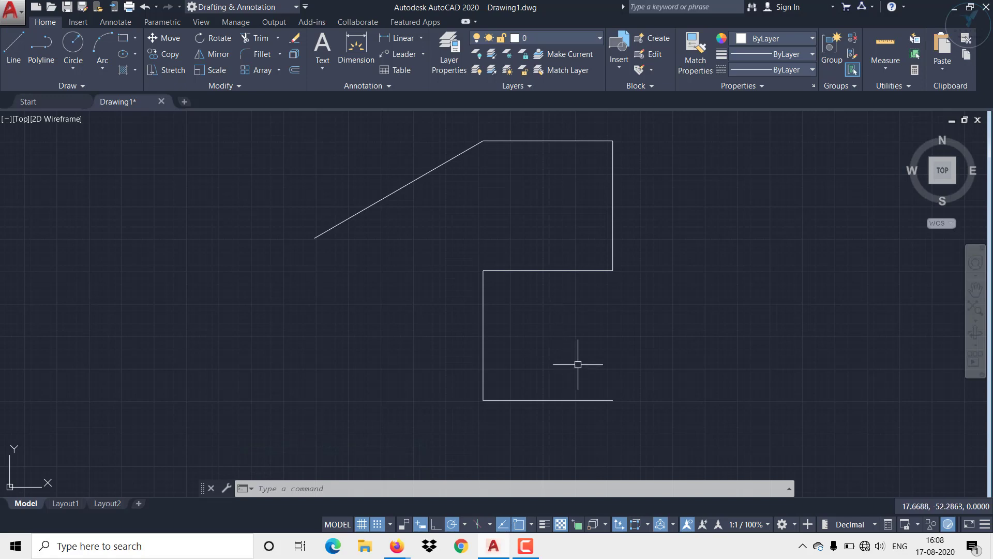
# Turn off snap mode
pyautogui.click(379, 525)
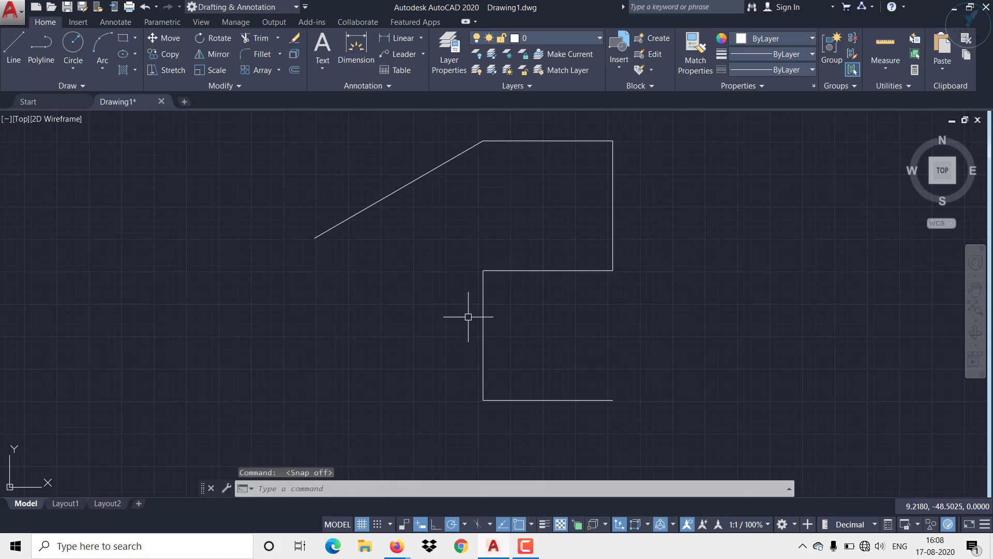
pyautogui.scroll(-2, 457, 315)
pyautogui.moveTo(440, 323); pyautogui.dragTo(326, 228, button='middle')
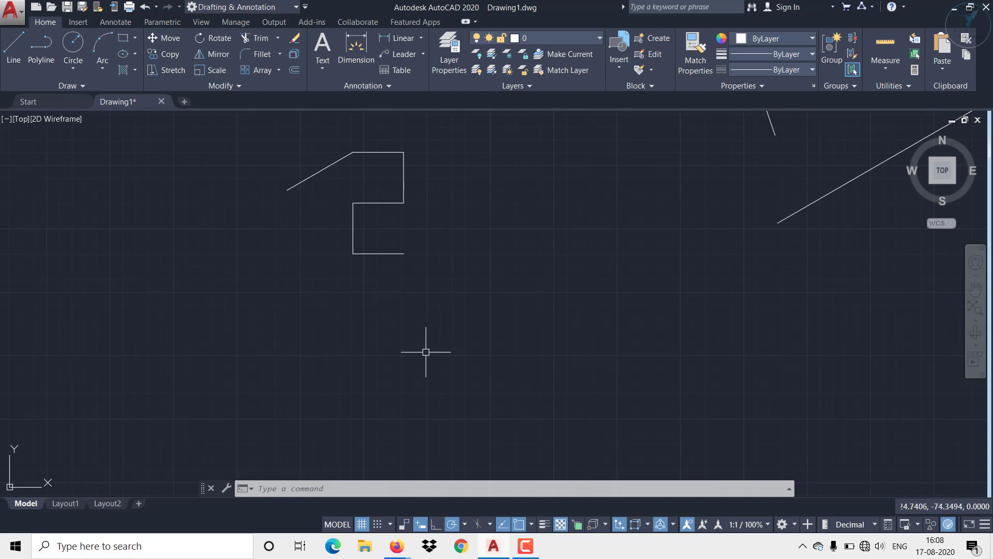
# Start a line in the empty area below the stepped shape and turn off dynamic input
pyautogui.click(10, 57)
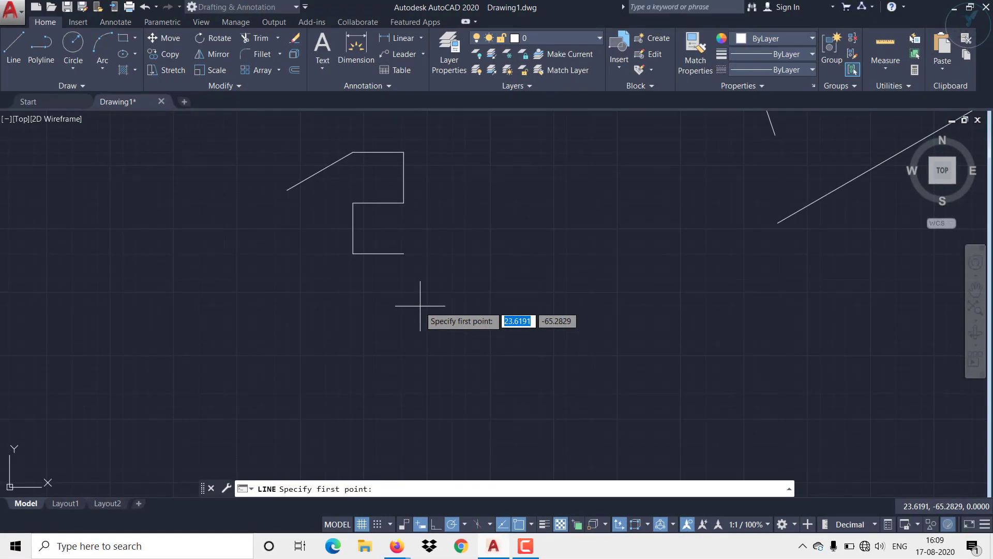
pyautogui.click(281, 361)
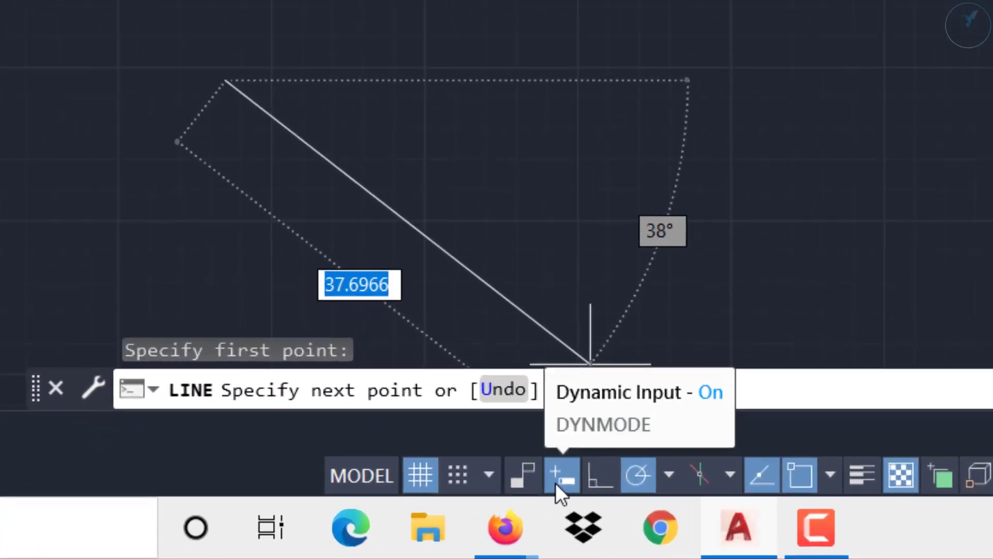
pyautogui.click(556, 484)
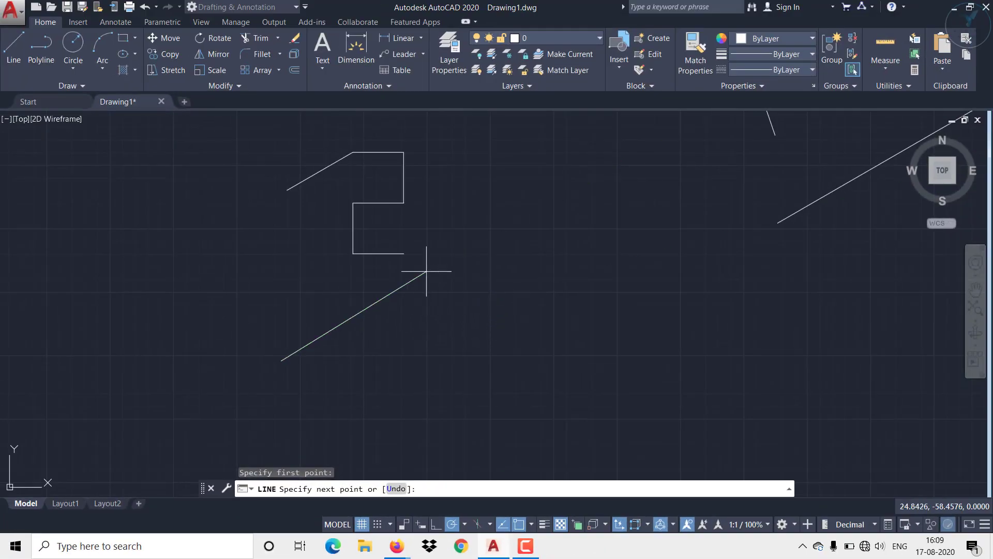
# Draw seven connected freehand segments that zigzag to the right and return leftward below the first ones
pyautogui.click(426, 270)
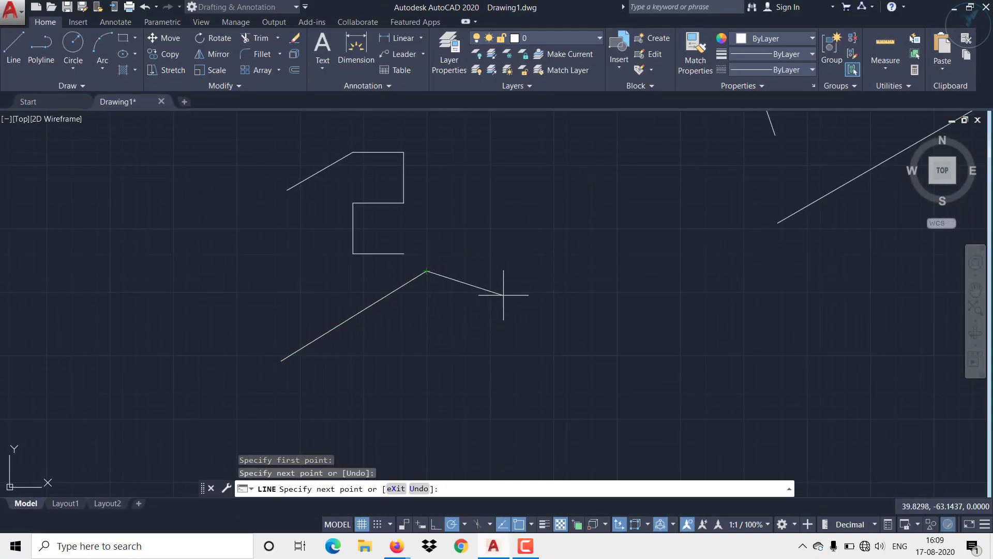
pyautogui.click(510, 296)
pyautogui.click(560, 250)
pyautogui.click(632, 326)
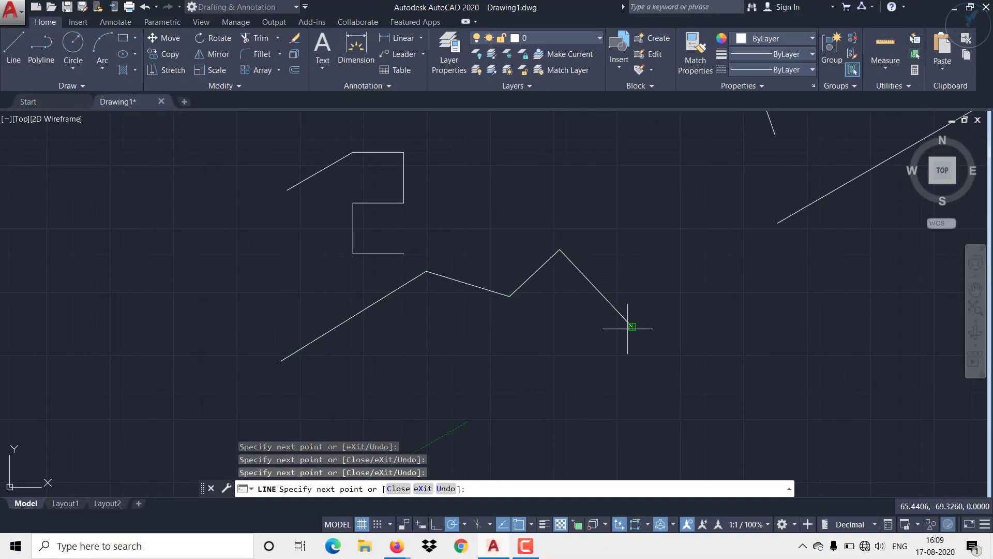
pyautogui.click(499, 397)
pyautogui.click(458, 366)
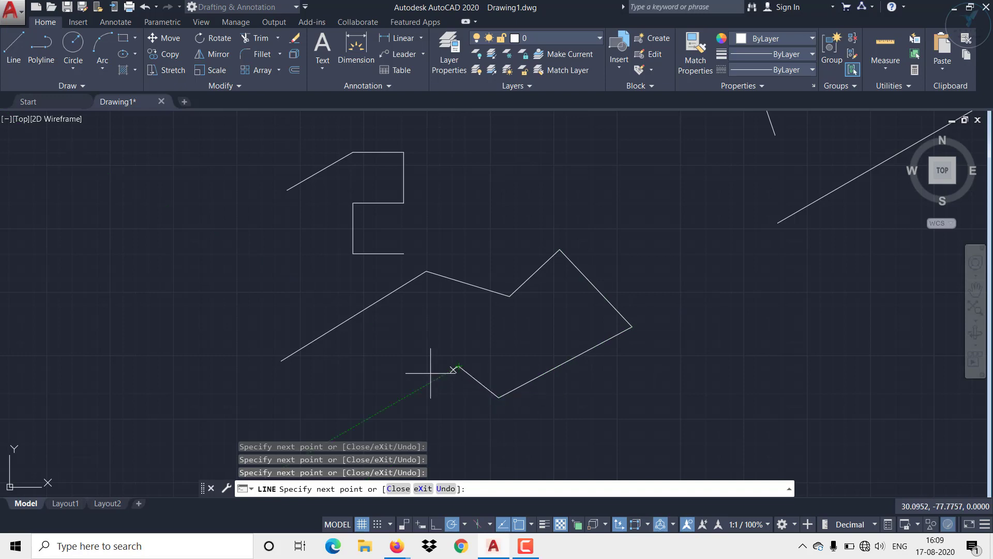
pyautogui.click(386, 379)
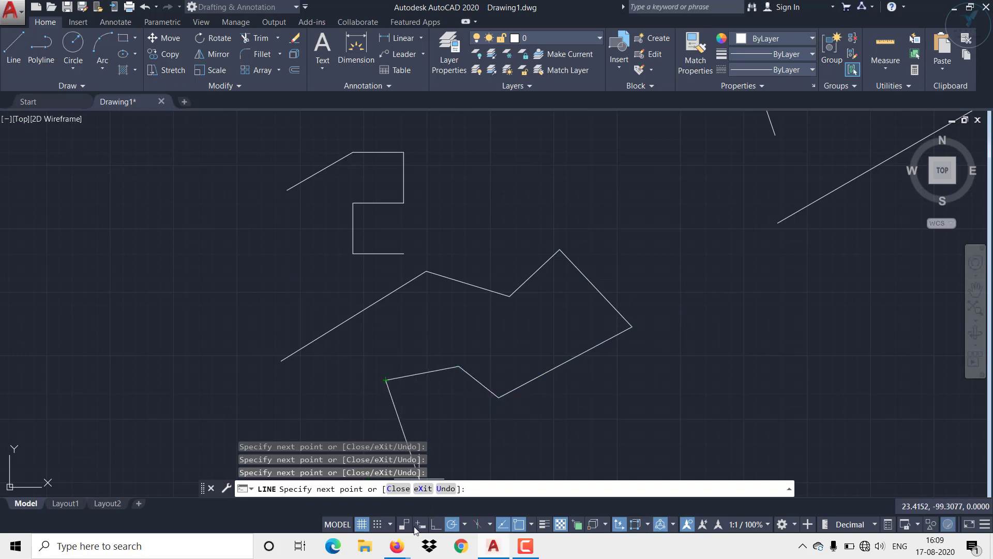
# Turn dynamic input back on, add two more freehand segments toward the lower left, and end the line
pyautogui.click(414, 526)
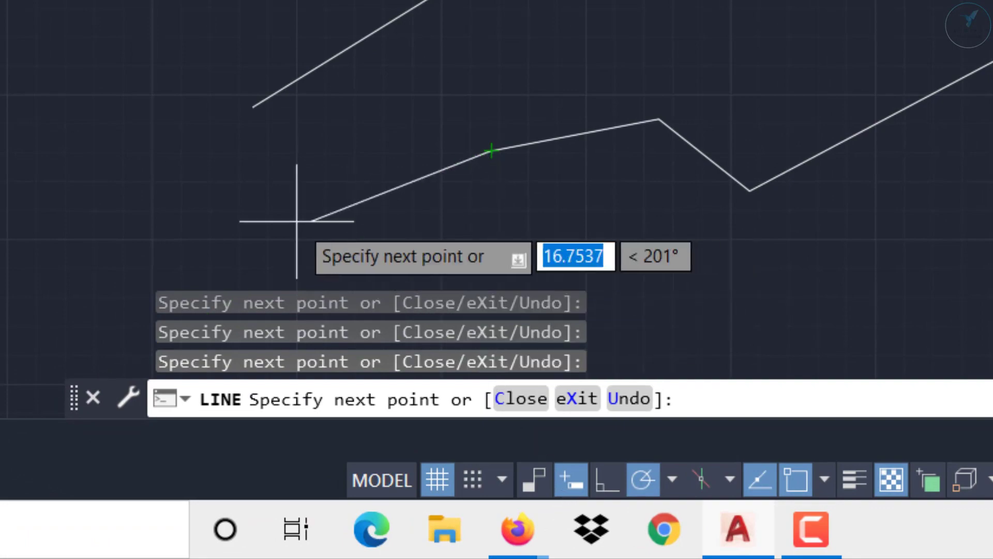
pyautogui.moveTo(236, 323); pyautogui.dragTo(225, 216, button='middle')
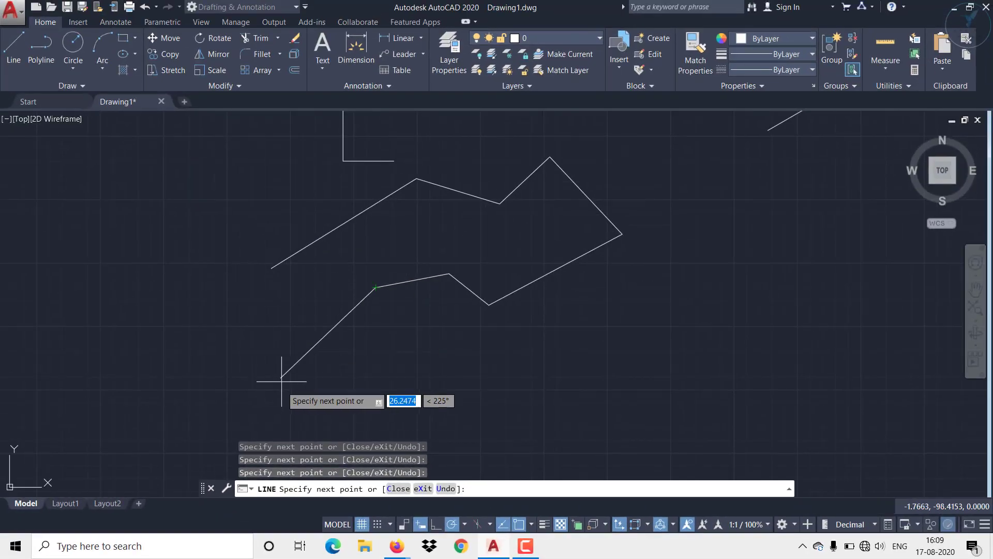
pyautogui.click(283, 395)
pyautogui.click(169, 354)
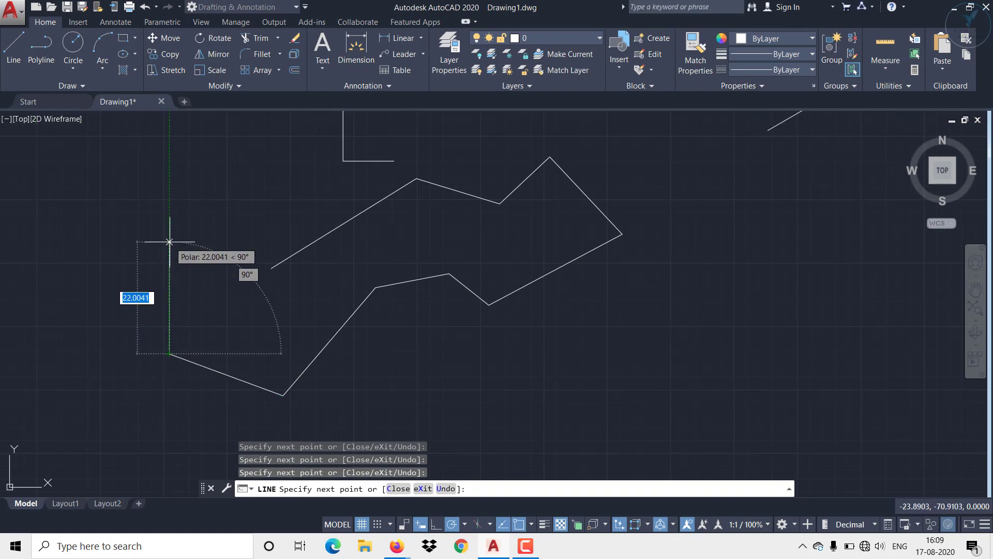
pyautogui.press('Escape')
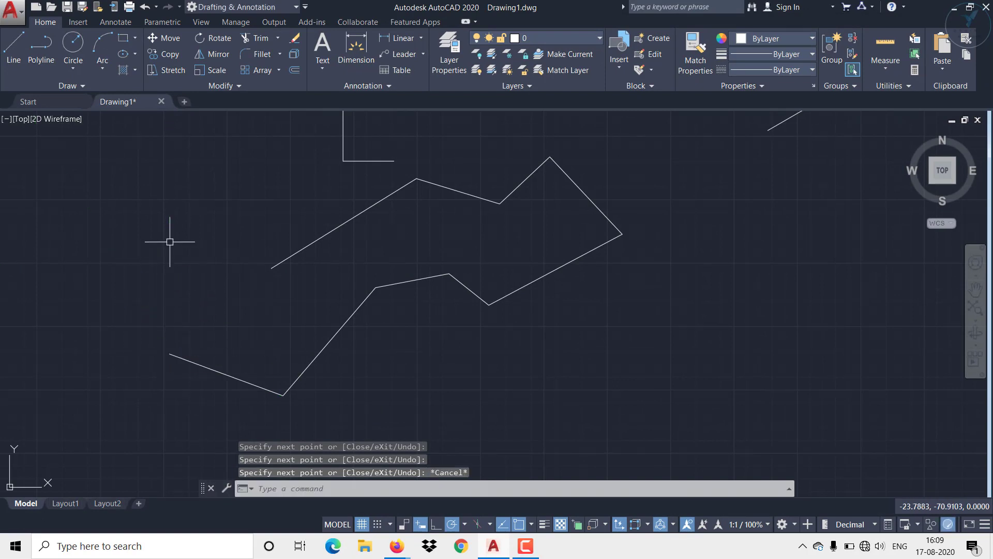
# Lengthen the separate slanted line by stretching its upper-right end 10 units along the line's own direction
pyautogui.moveTo(557, 390)
pyautogui.mouseDown(button='middle')
pyautogui.moveTo(492, 280)
pyautogui.moveTo(405, 299)
pyautogui.moveTo(406, 440)
pyautogui.mouseUp(button='middle')
pyautogui.scroll(1, 406, 440)
pyautogui.scroll(-3, 457, 251)
pyautogui.moveTo(444, 233); pyautogui.dragTo(220, 257, button='middle')
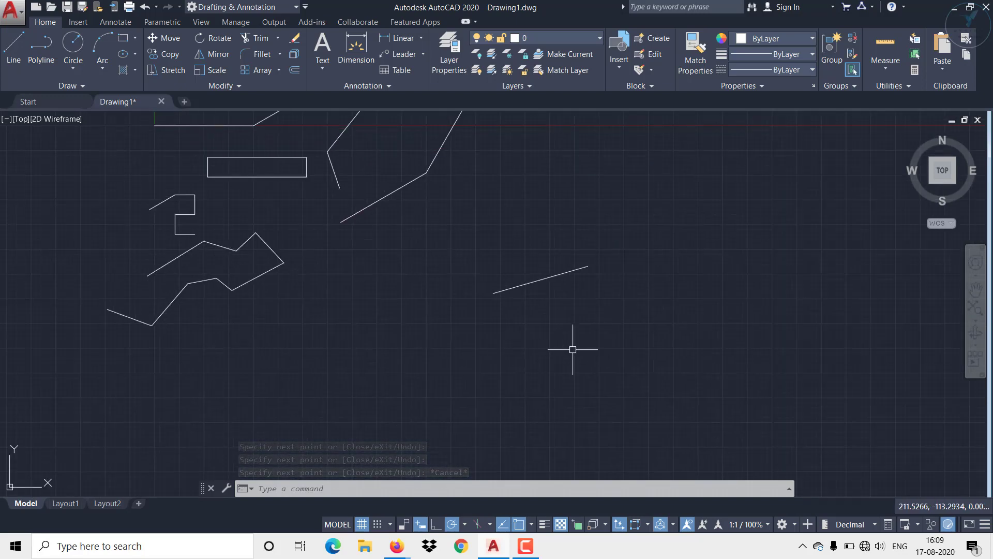
pyautogui.scroll(4, 536, 251)
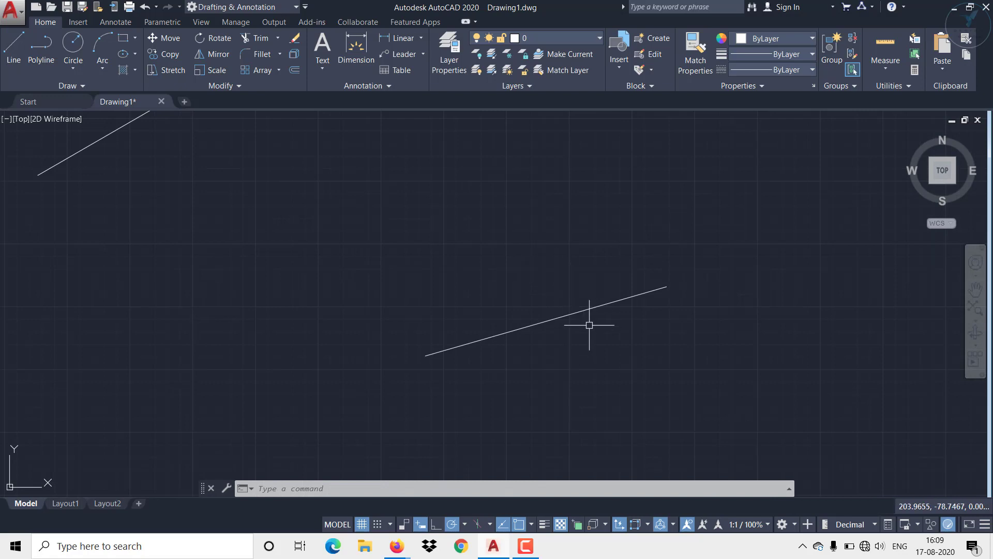
pyautogui.scroll(4, 589, 325)
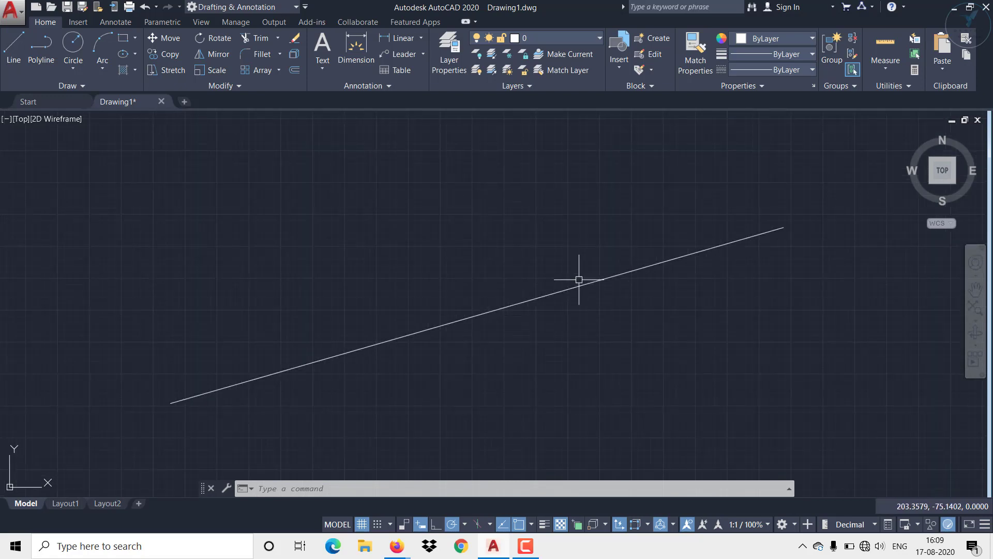
pyautogui.moveTo(577, 285)
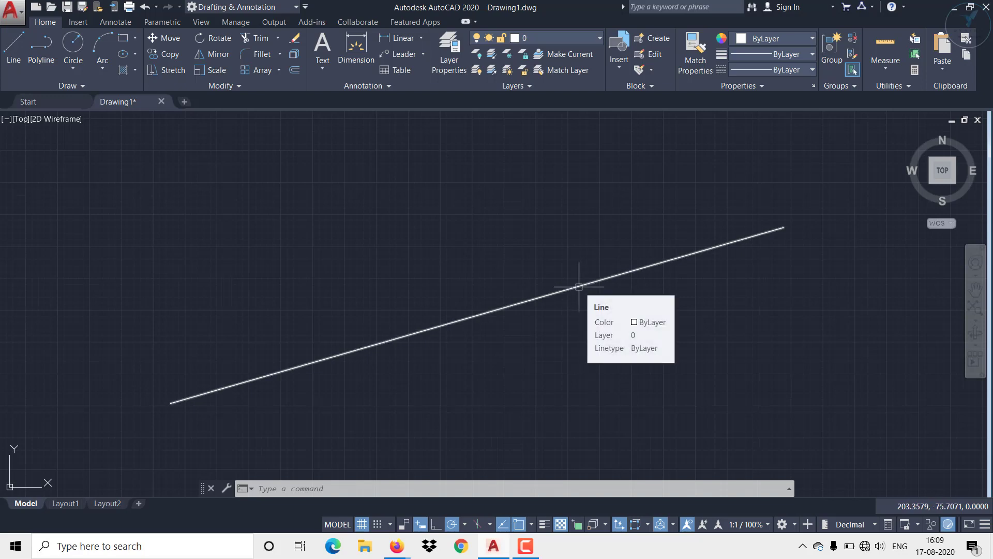
pyautogui.click(579, 286)
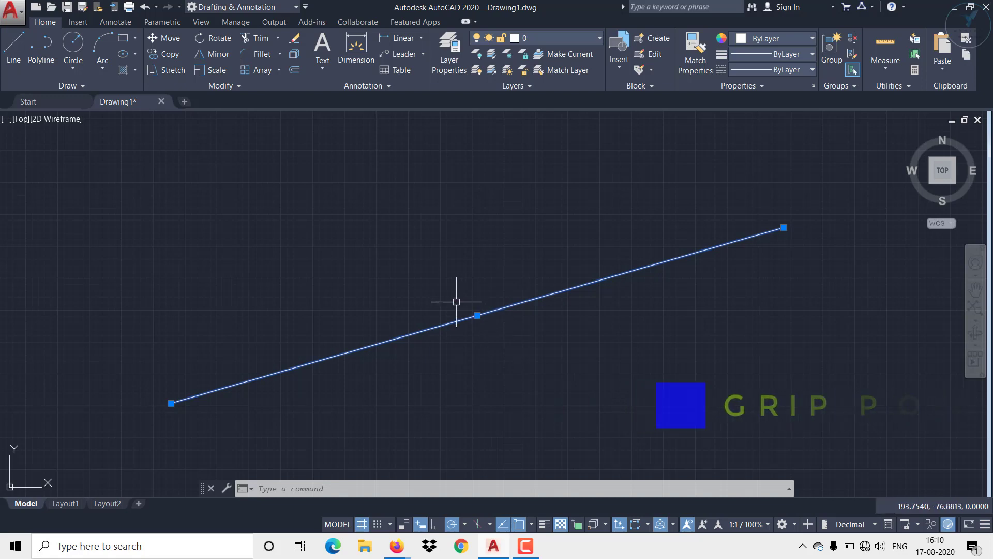
pyautogui.scroll(-1, 548, 335)
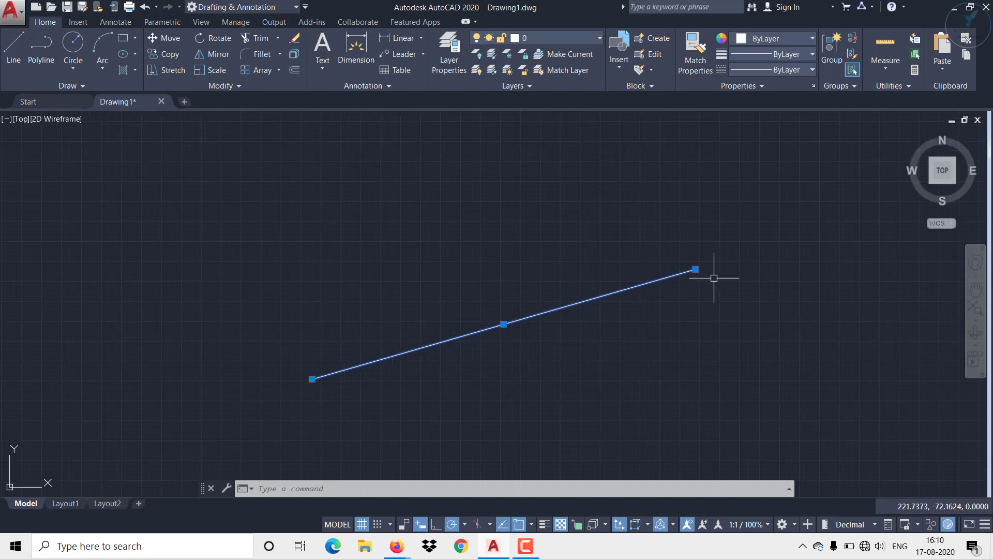
pyautogui.moveTo(714, 278); pyautogui.dragTo(574, 279, button='middle')
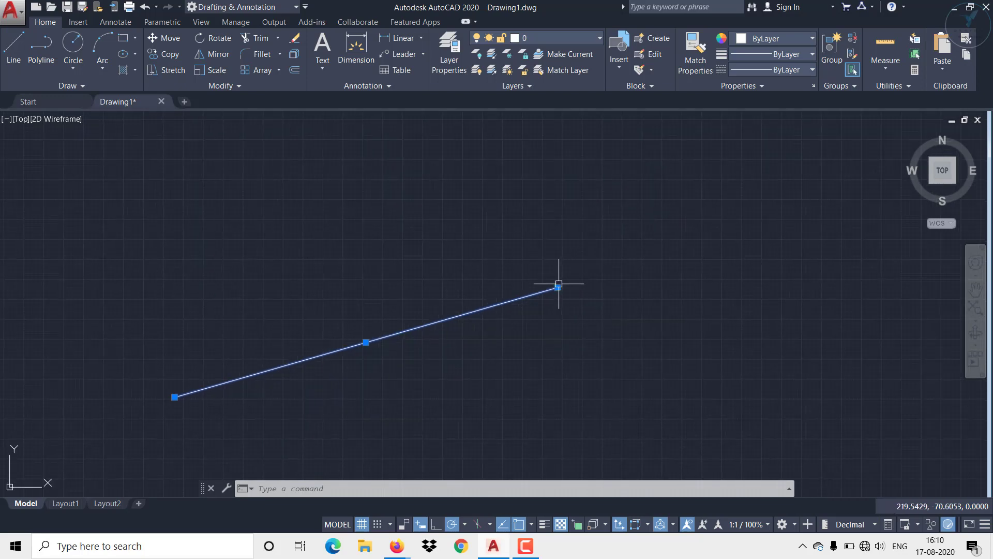
pyautogui.click(558, 287)
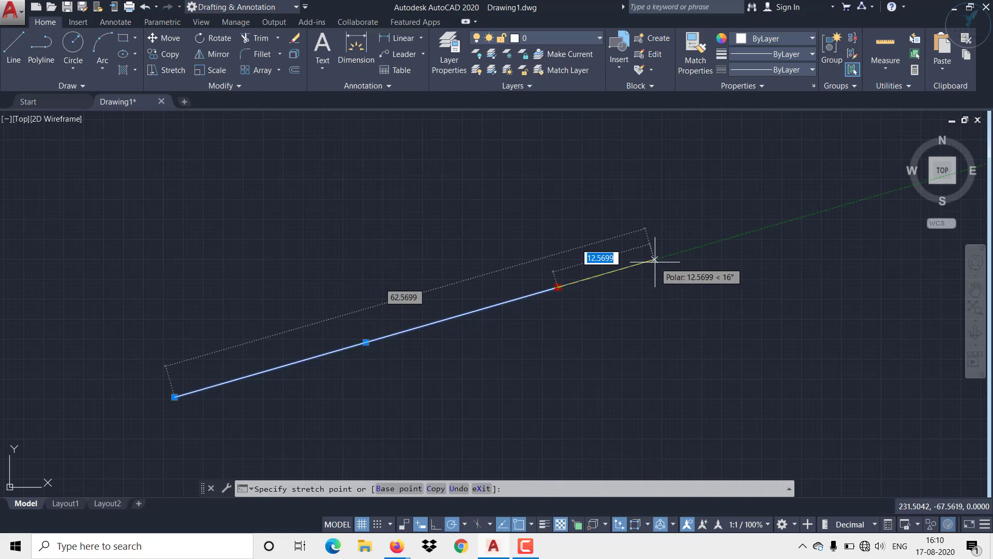
pyautogui.write('1')
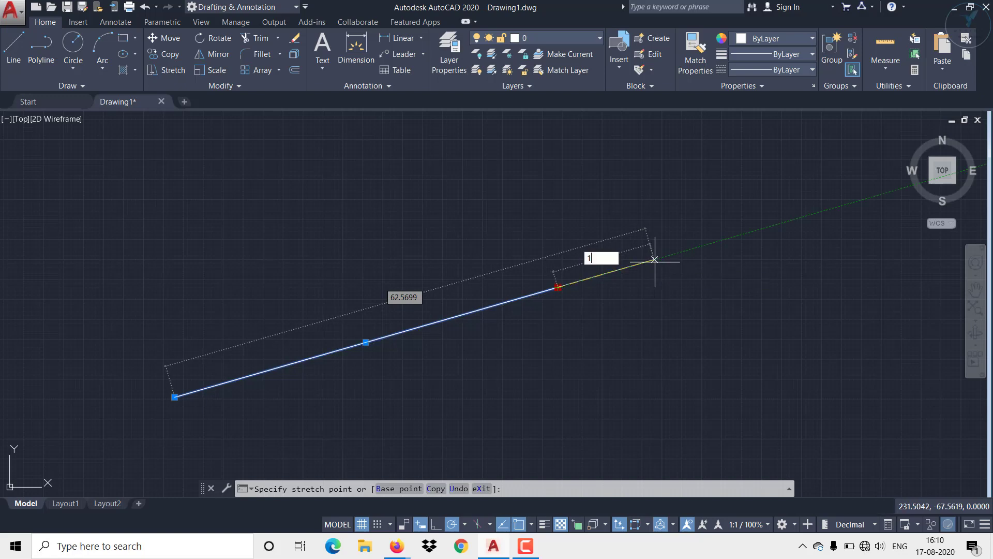
pyautogui.write('0')
pyautogui.press('Return')
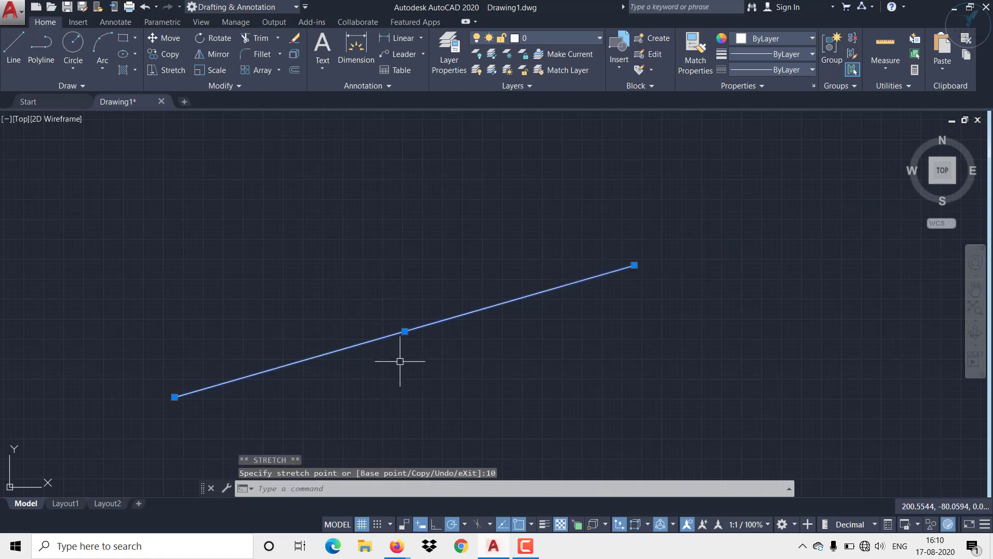
# Shorten the slanted line by moving its lower-left end inward along it, and move the line by its midpoint up and left toward the other shapes
pyautogui.click(175, 397)
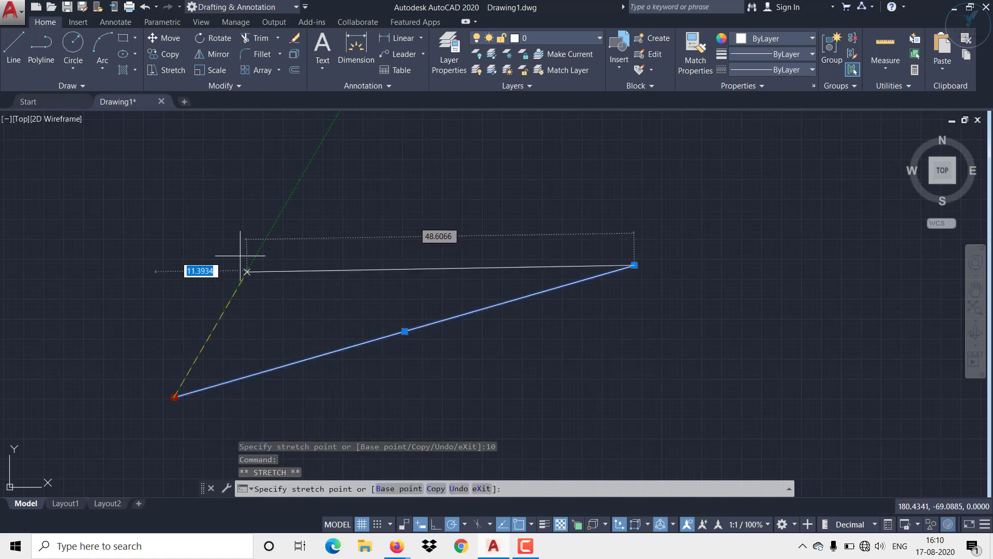
pyautogui.click(302, 360)
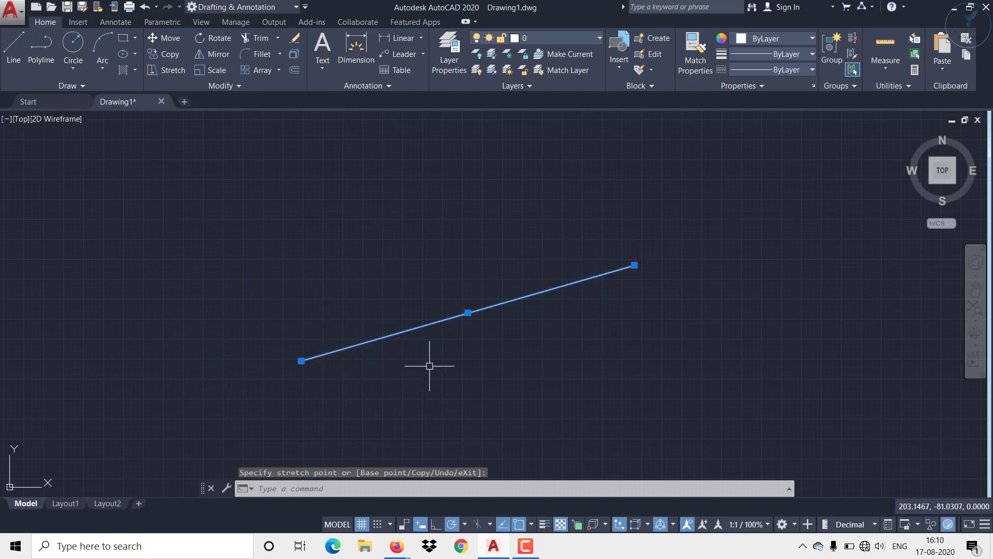
pyautogui.click(468, 312)
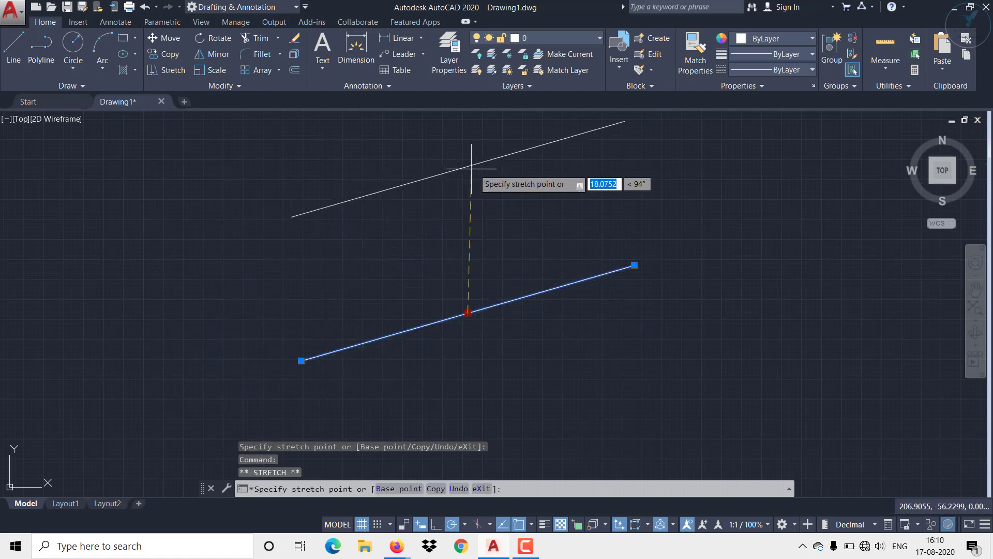
pyautogui.scroll(-2, 637, 352)
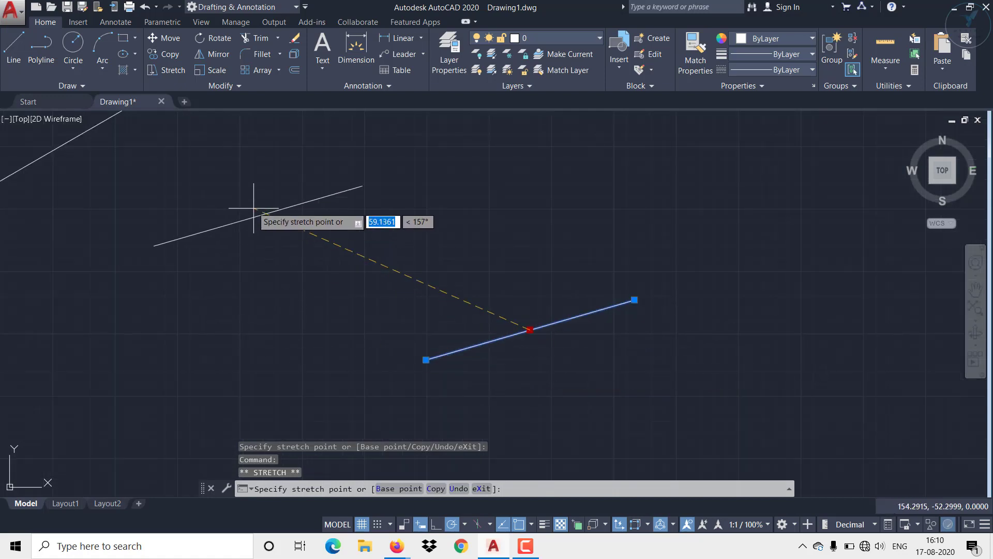
pyautogui.click(226, 216)
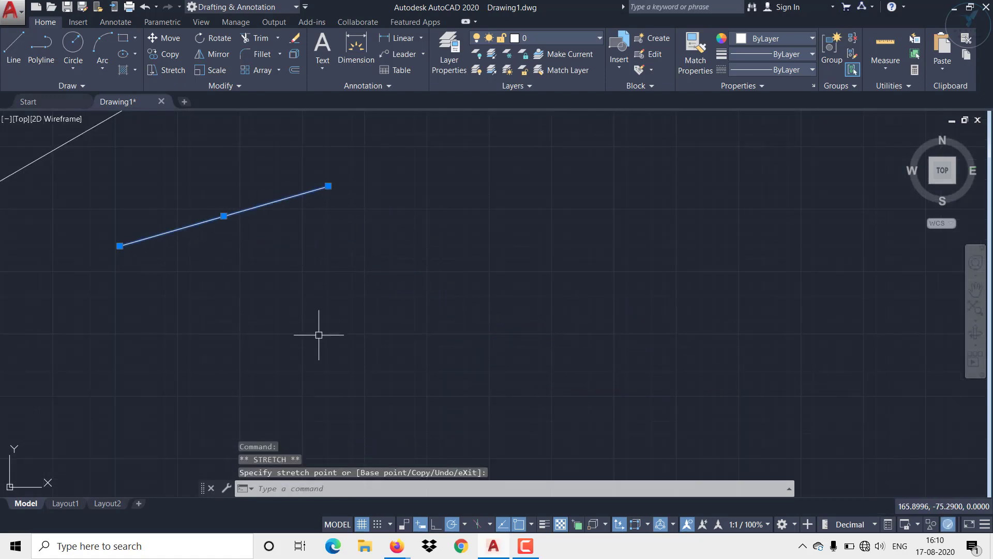
pyautogui.scroll(-2, 317, 335)
pyautogui.moveTo(326, 342); pyautogui.dragTo(601, 466, button='middle')
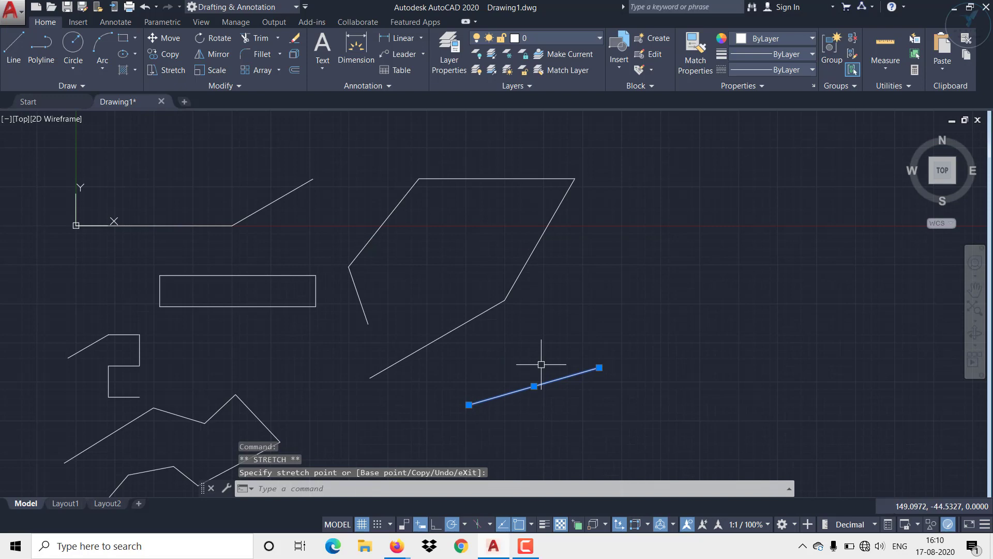
pyautogui.press('Escape')
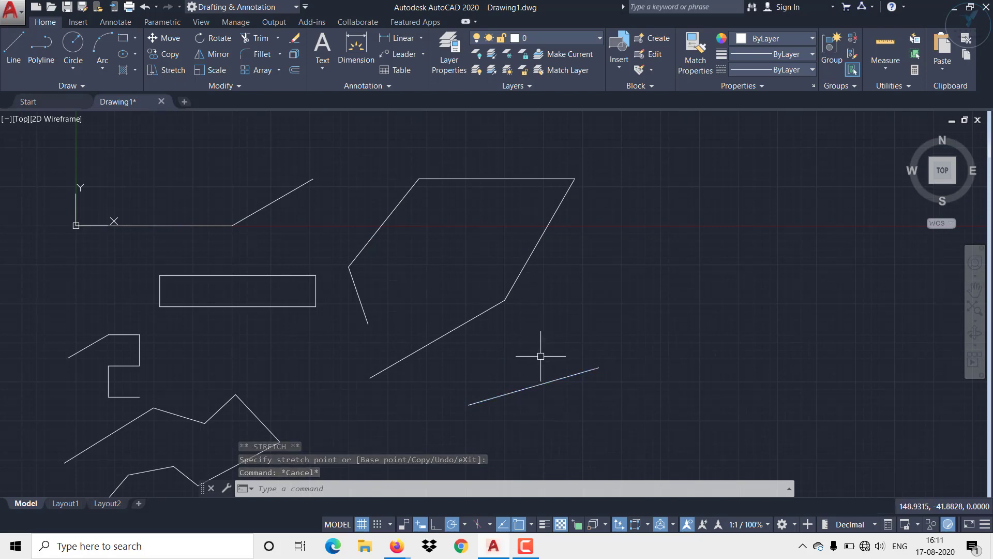
# Select the separate slanted line and the open polygon's two lower-right segments, and remove the lower segment from the selection
pyautogui.click(563, 379)
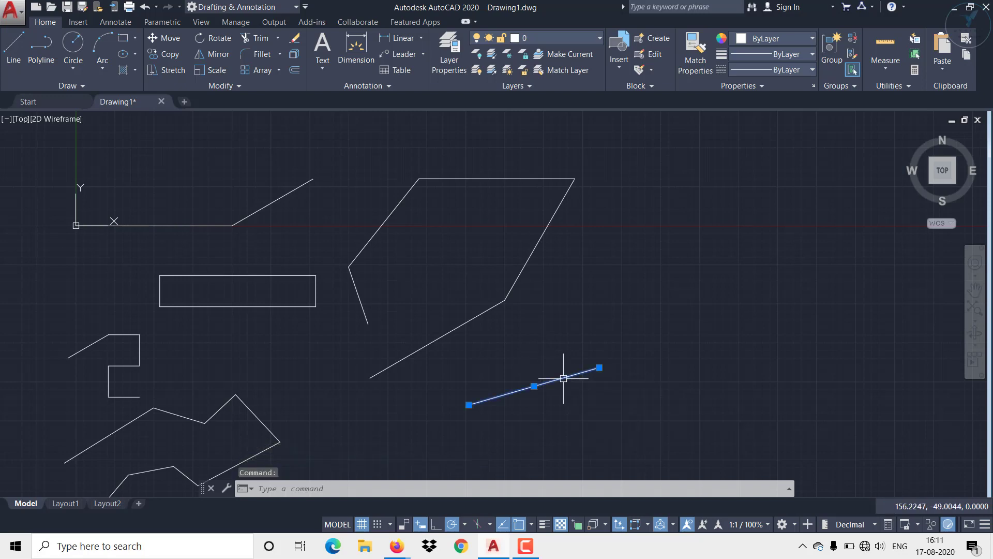
pyautogui.click(518, 278)
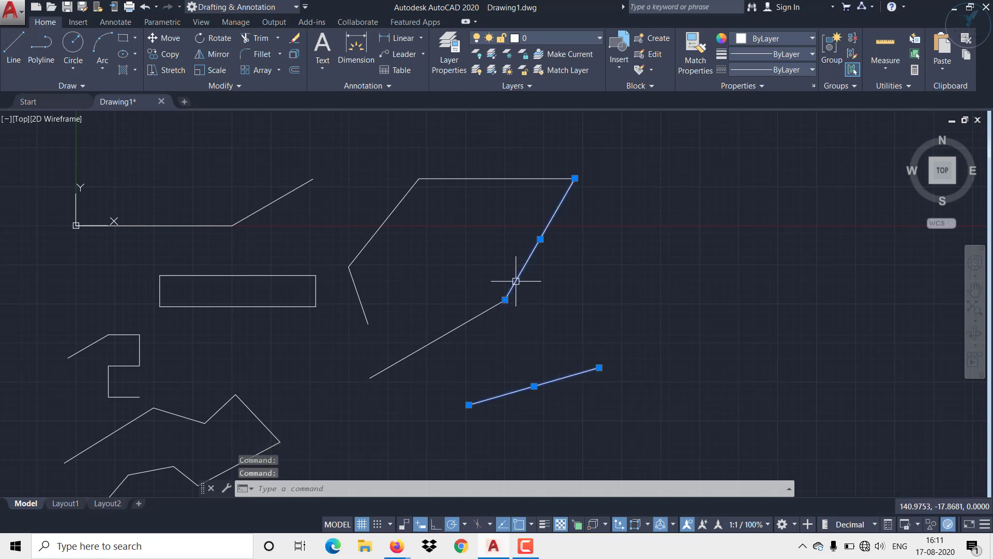
pyautogui.click(484, 308)
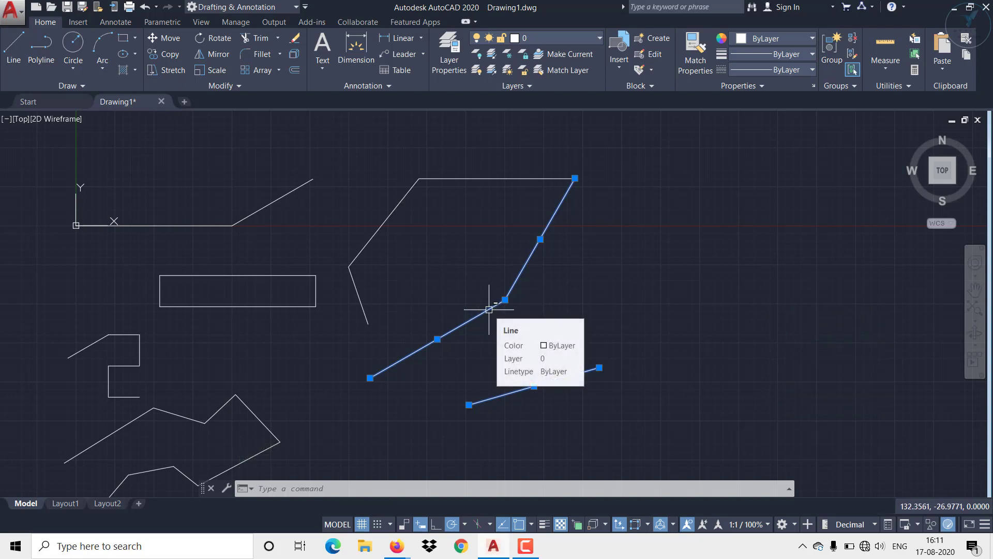
pyautogui.keyDown('shift'); pyautogui.click(489, 309); pyautogui.keyUp('shift')
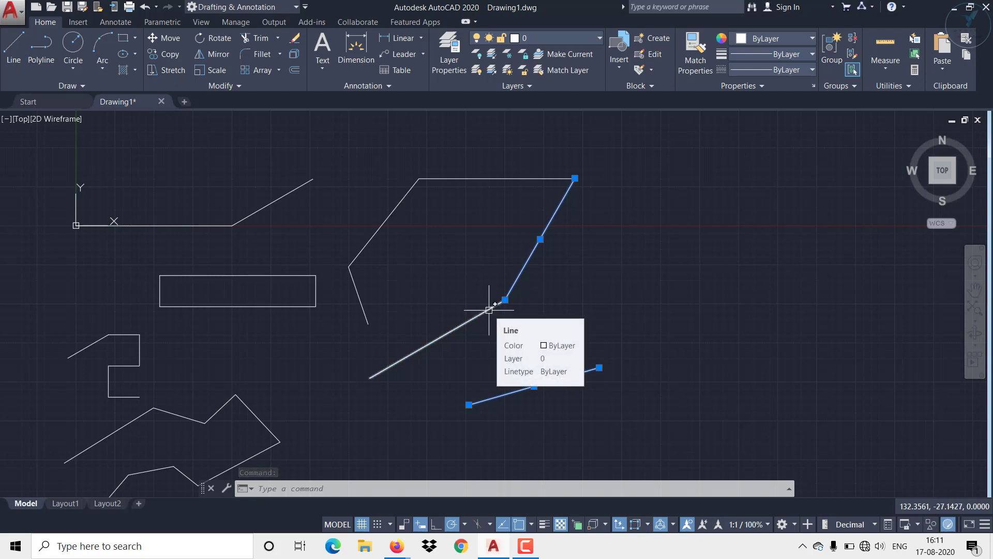
# Add the open polygon's lower segment back to the selection and clear the whole selection
pyautogui.click(489, 309)
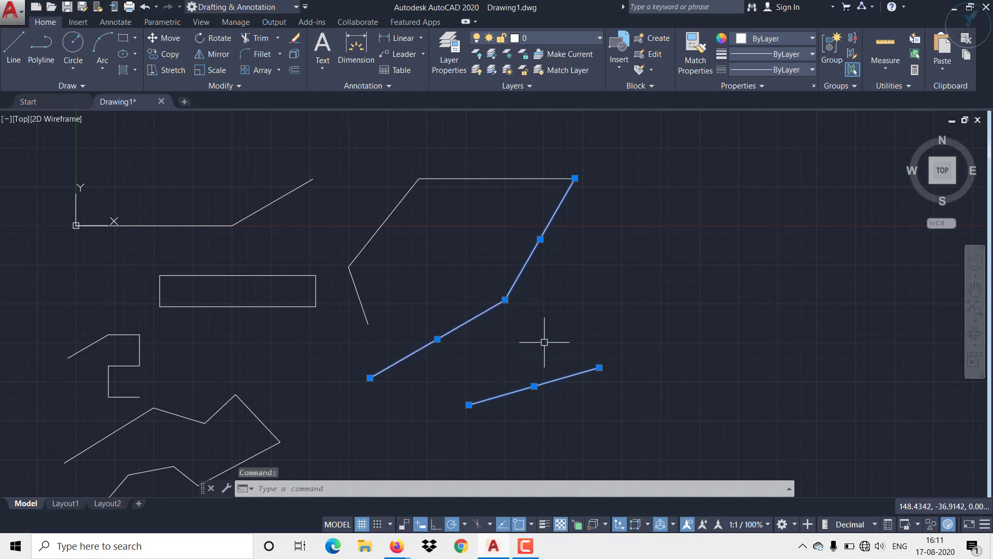
pyautogui.scroll(-2, 592, 328)
pyautogui.moveTo(591, 328); pyautogui.dragTo(602, 311, button='middle')
pyautogui.scroll(2, 518, 333)
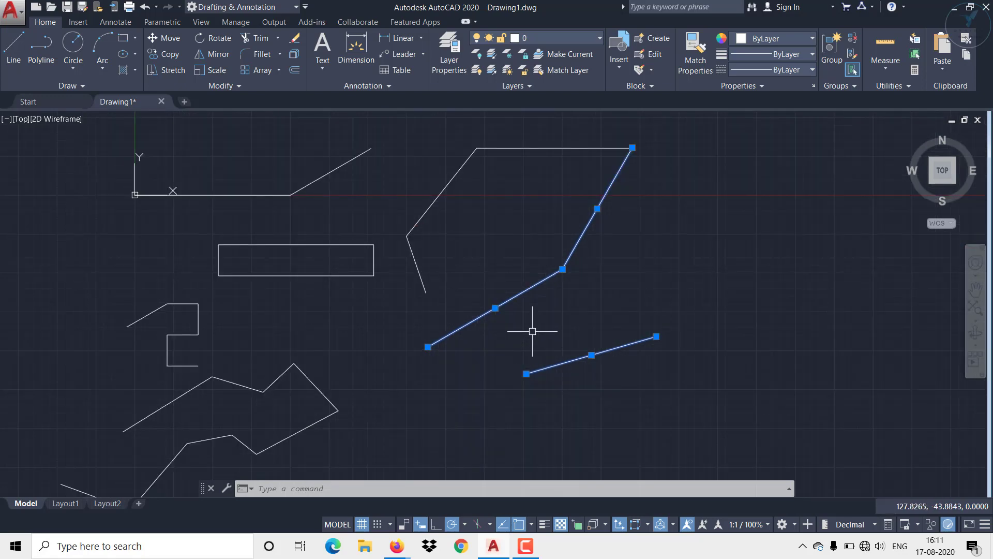
pyautogui.press('Escape')
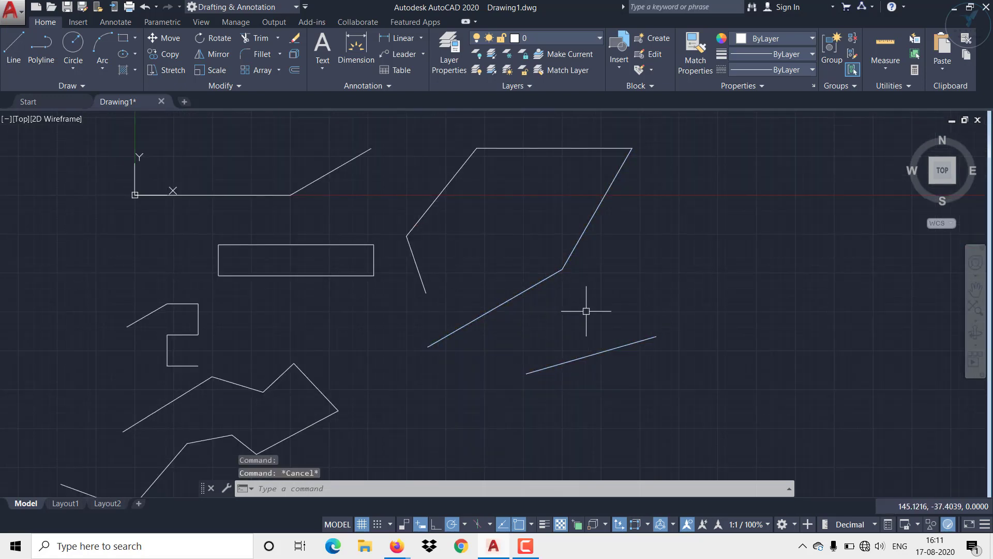
# Window-select only the open polygon's top edge by fully enclosing it, and clear the selection
pyautogui.scroll(-2, 586, 310)
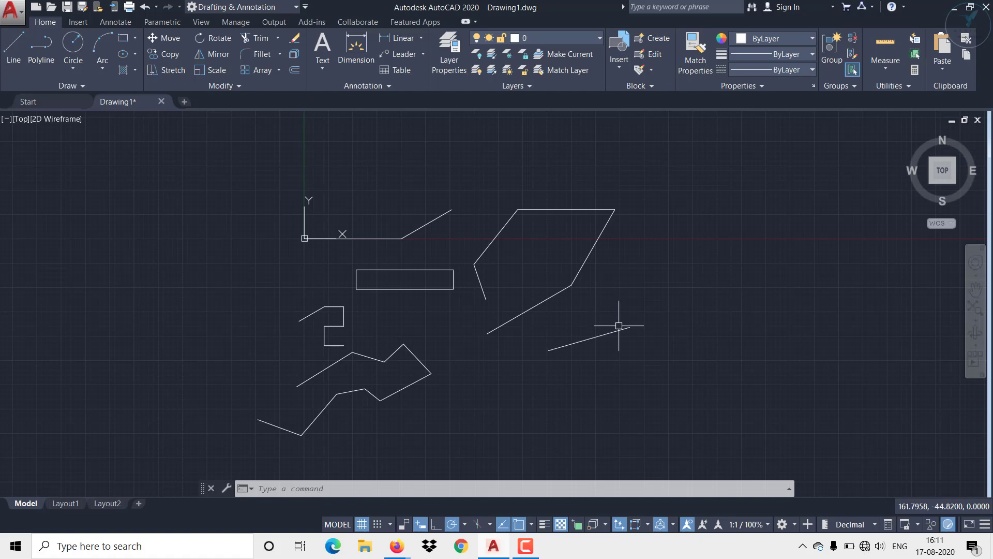
pyautogui.scroll(4, 608, 202)
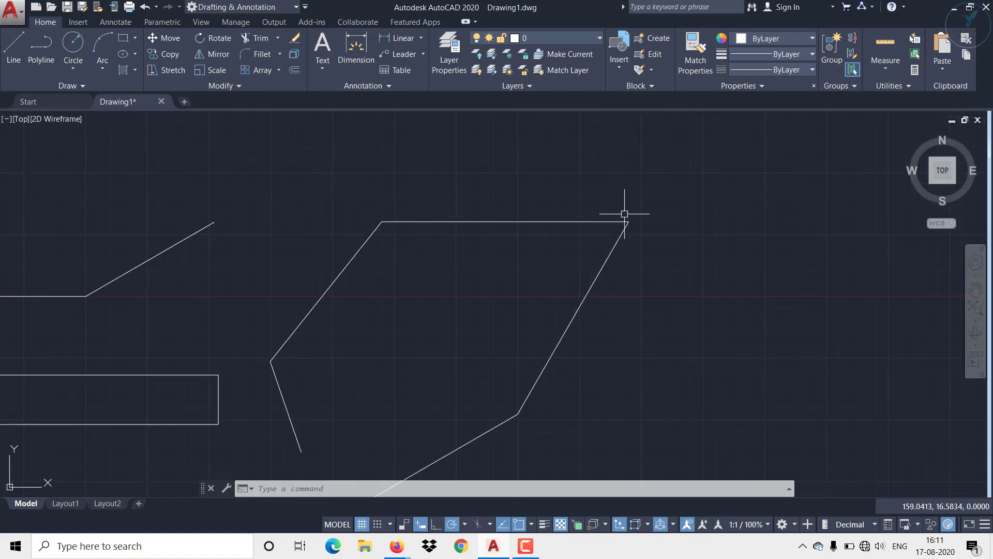
pyautogui.click(347, 166)
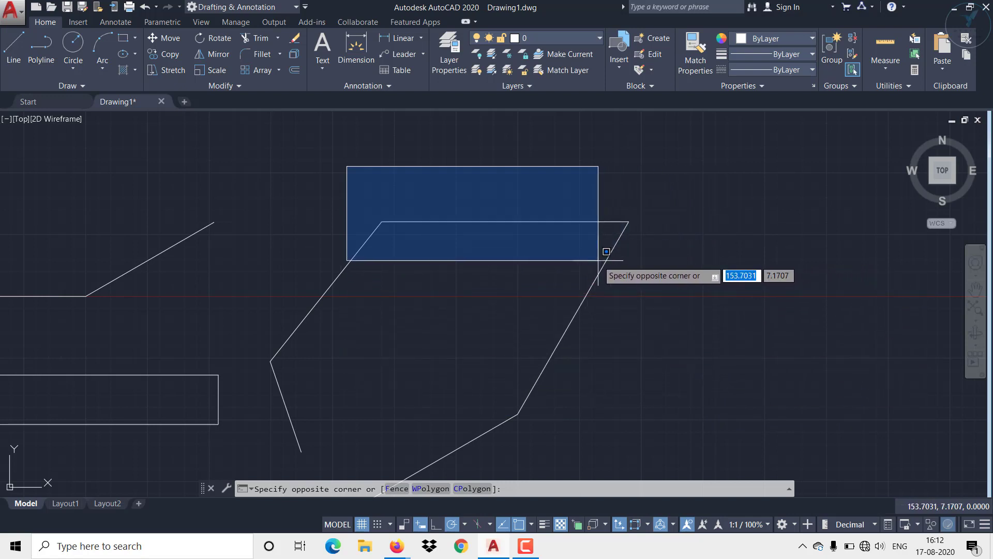
pyautogui.click(644, 275)
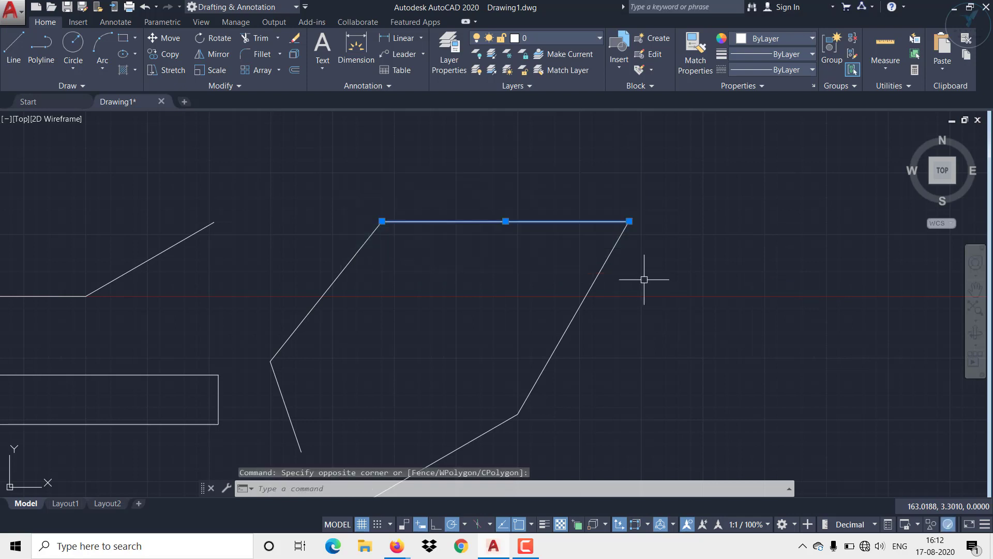
pyautogui.press('Escape')
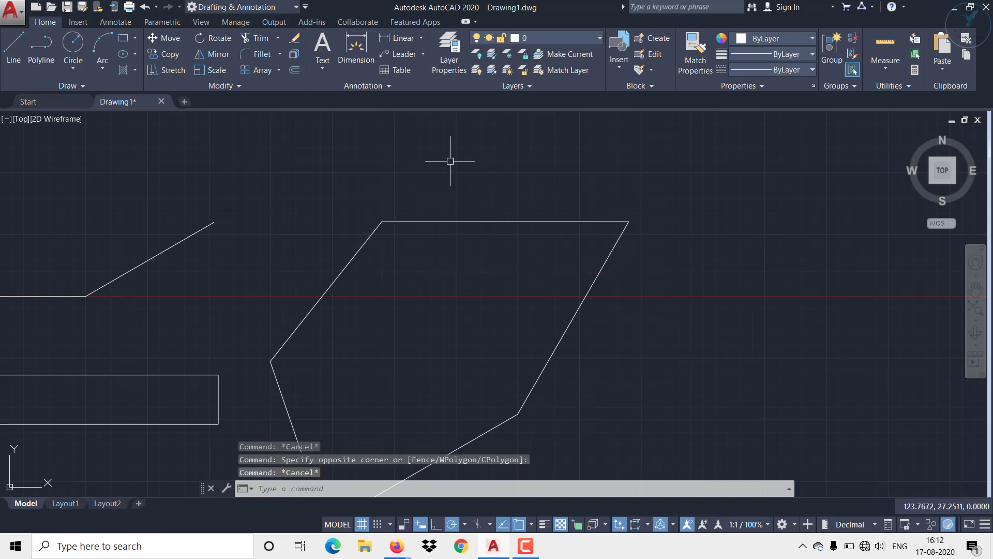
# Window-select the open polygon's top and right edges by enclosing both completely, and clear the selection
pyautogui.click(349, 170)
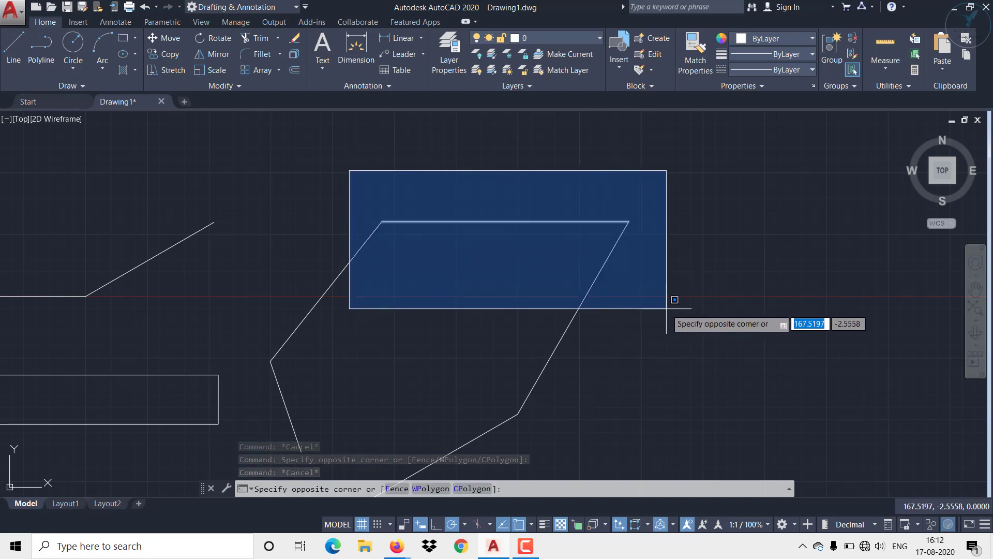
pyautogui.click(664, 431)
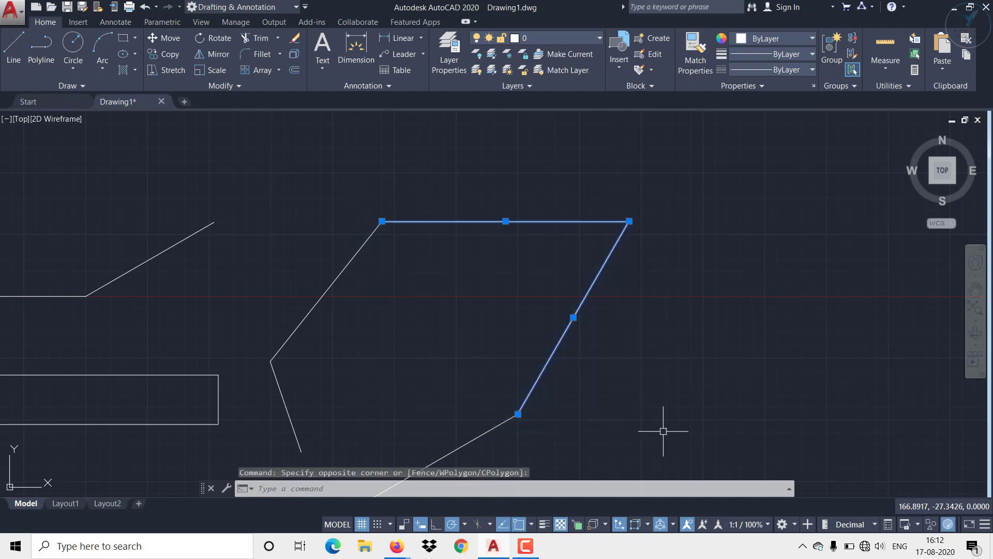
pyautogui.press('Escape')
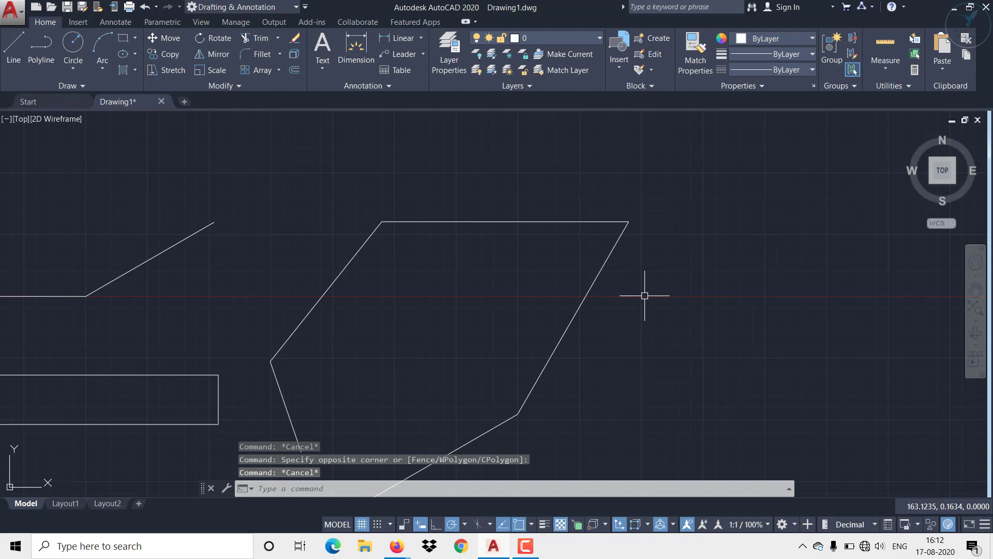
# Erase the open polygon's top and right edges using a crossing selection over their shared corner, and undo the erasure
pyautogui.click(721, 250)
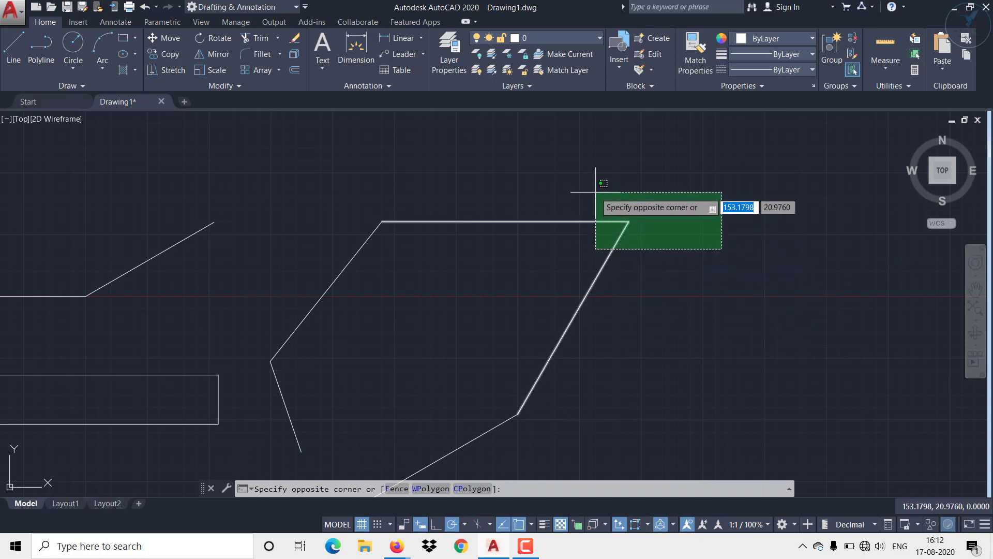
pyautogui.click(619, 202)
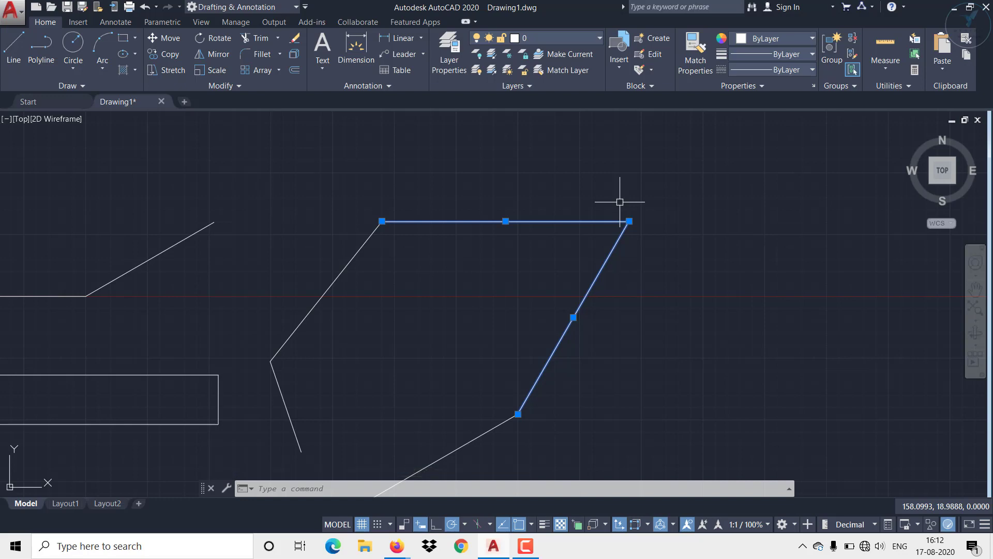
pyautogui.press('Delete')
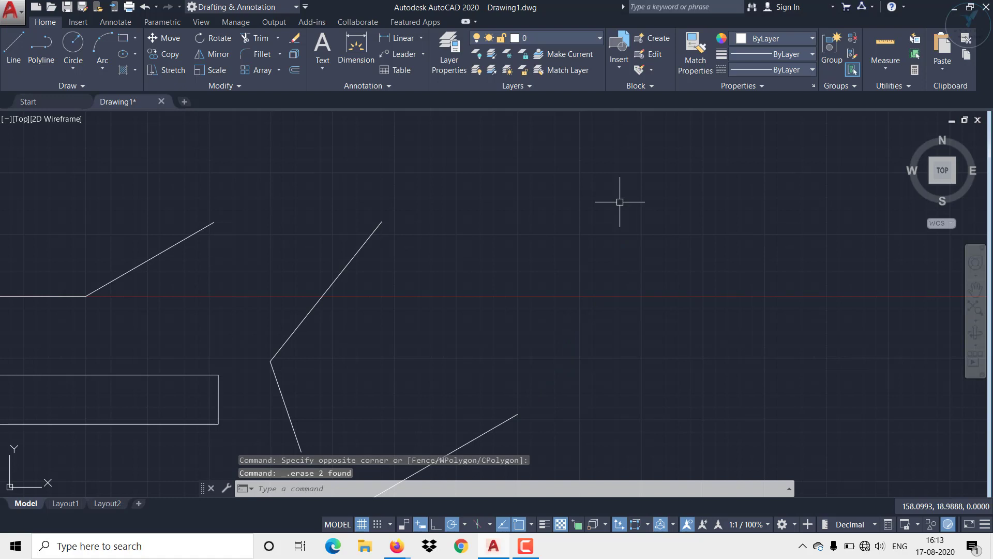
pyautogui.hotkey('ctrl', 'z')
# Select the slanted line near the origin and the open polygon's lower segment with a window lasso, and clear the selection
pyautogui.scroll(-2, 663, 268)
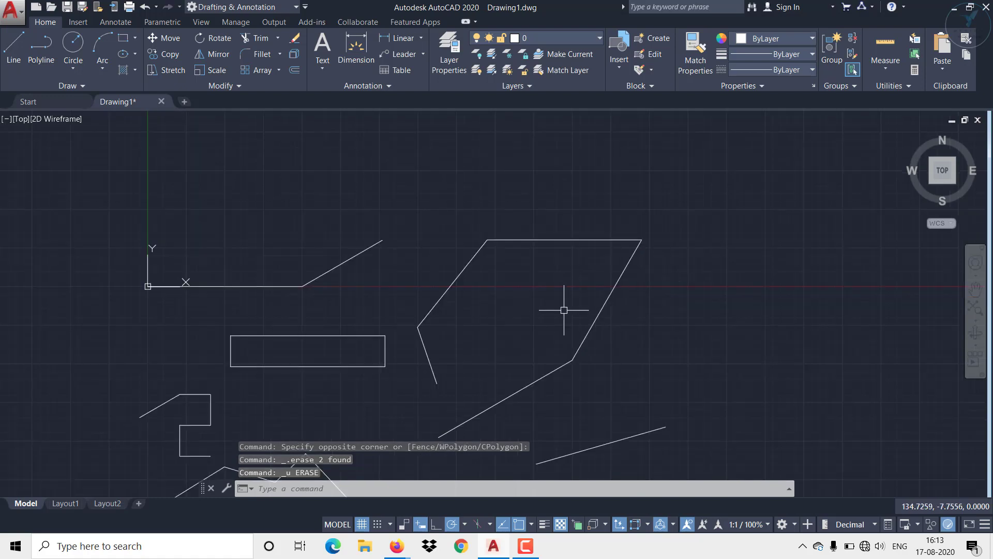
pyautogui.moveTo(565, 304)
pyautogui.mouseDown(button='middle')
pyautogui.moveTo(548, 299)
pyautogui.moveTo(540, 269)
pyautogui.mouseUp(button='middle')
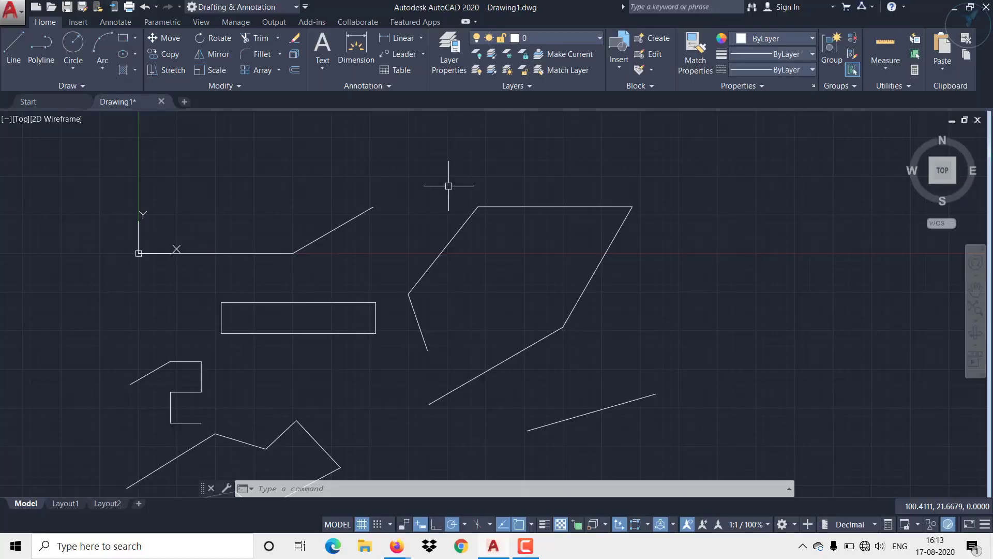
pyautogui.moveTo(448, 186); pyautogui.dragTo(457, 192)
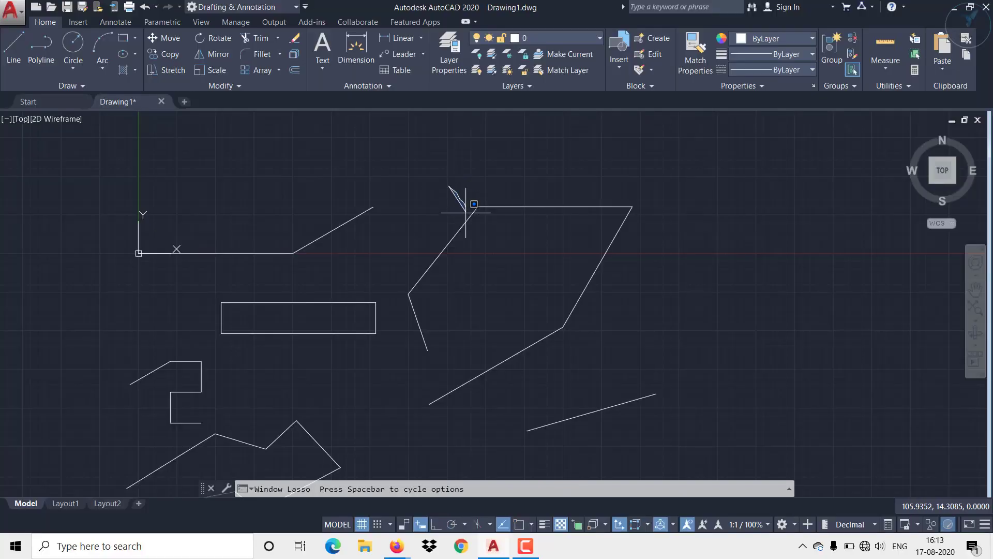
pyautogui.moveTo(464, 243)
pyautogui.mouseDown()
pyautogui.moveTo(426, 294)
pyautogui.moveTo(388, 322)
pyautogui.moveTo(340, 329)
pyautogui.moveTo(235, 215)
pyautogui.moveTo(228, 180)
pyautogui.moveTo(271, 154)
pyautogui.moveTo(342, 186)
pyautogui.moveTo(373, 159)
pyautogui.moveTo(514, 186)
pyautogui.moveTo(666, 268)
pyautogui.moveTo(624, 335)
pyautogui.moveTo(433, 410)
pyautogui.moveTo(381, 411)
pyautogui.moveTo(287, 375)
pyautogui.moveTo(223, 323)
pyautogui.moveTo(200, 289)
pyautogui.moveTo(202, 305)
pyautogui.moveTo(391, 282)
pyautogui.moveTo(394, 297)
pyautogui.mouseUp()
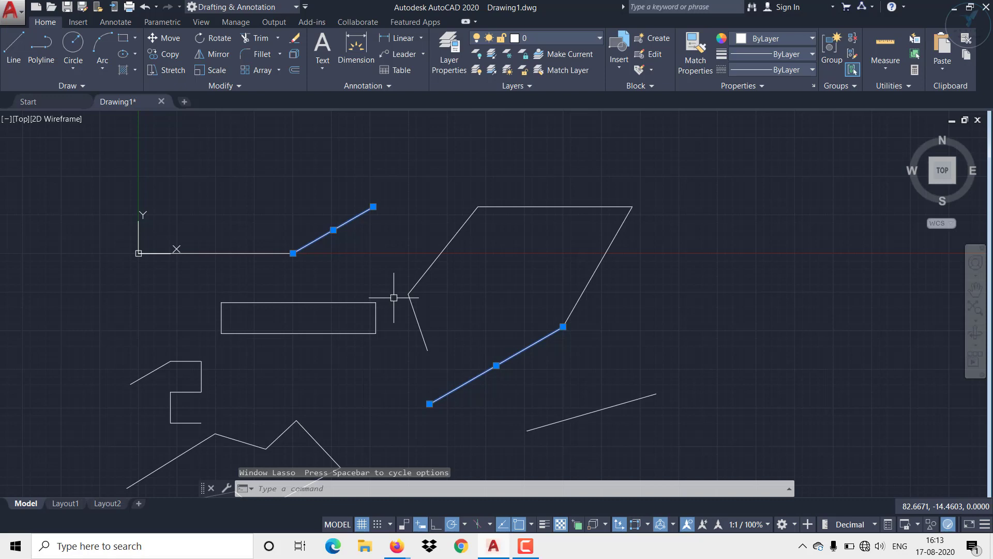
pyautogui.press('Escape')
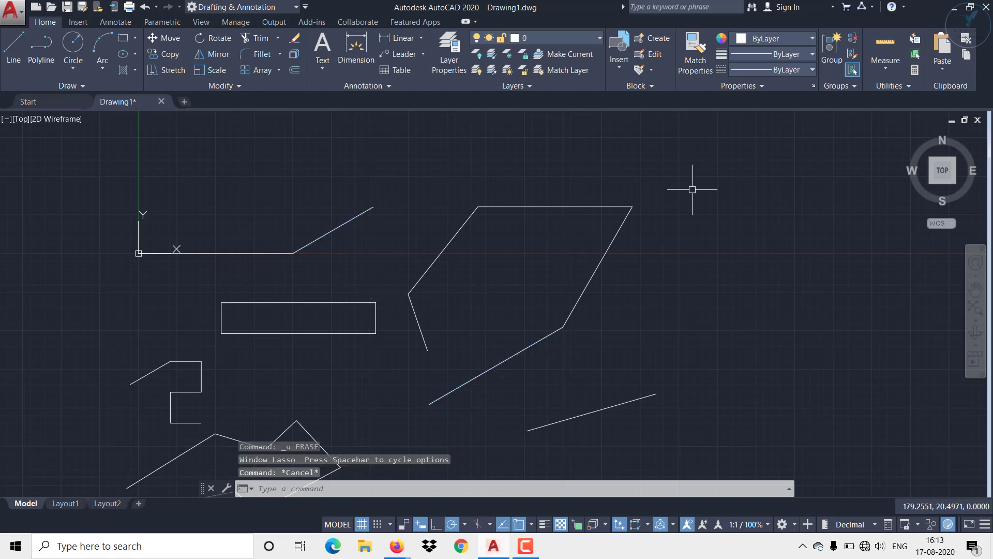
# Erase the open polygon's right and lower segments and the separate slanted line using a crossing lasso, and undo the erasure
pyautogui.moveTo(716, 192)
pyautogui.mouseDown()
pyautogui.moveTo(687, 197)
pyautogui.moveTo(648, 258)
pyautogui.moveTo(667, 442)
pyautogui.moveTo(608, 446)
pyautogui.moveTo(526, 344)
pyautogui.moveTo(500, 292)
pyautogui.mouseUp()
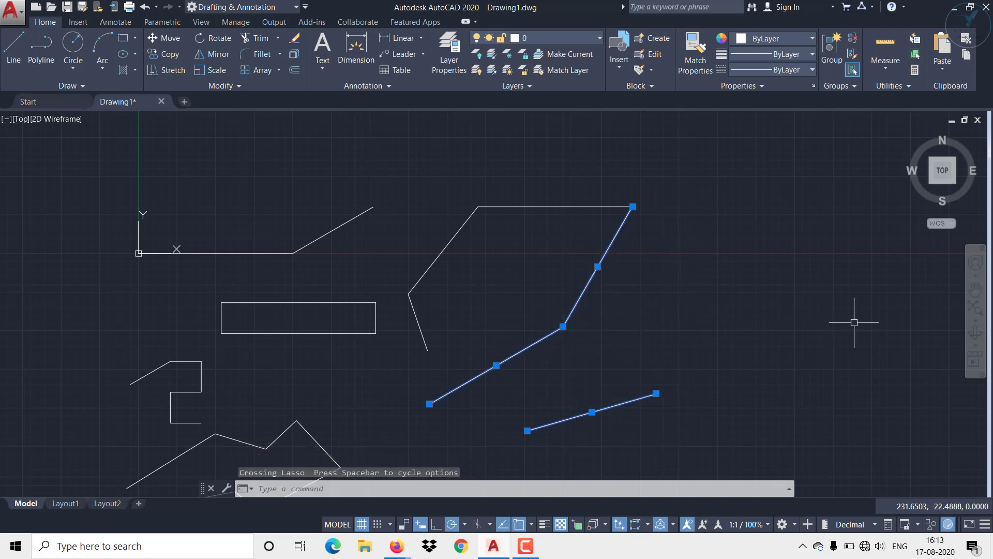
pyautogui.press('Delete')
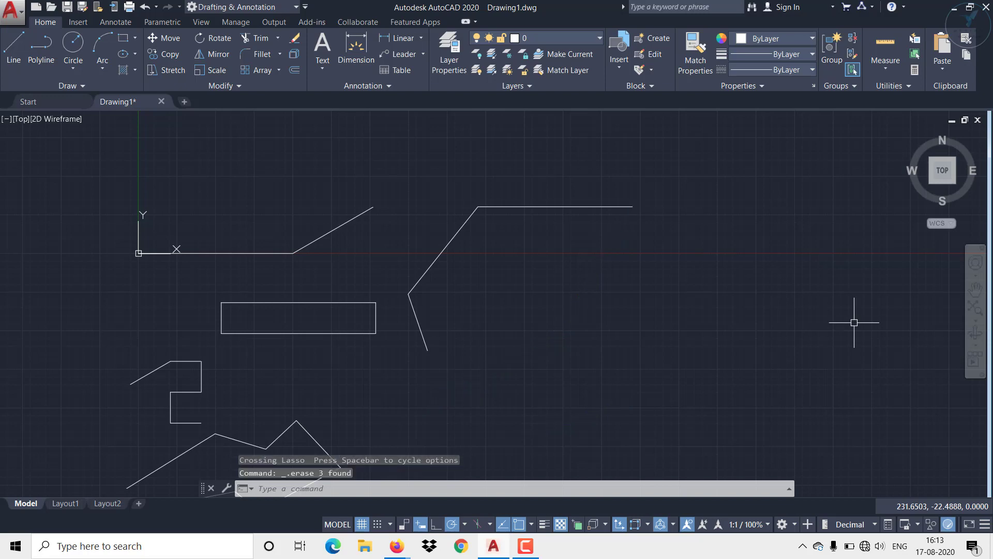
pyautogui.hotkey('ctrl', 'z')
# Start a new line near the separate slanted line and turn object snap off
pyautogui.scroll(-2, 626, 308)
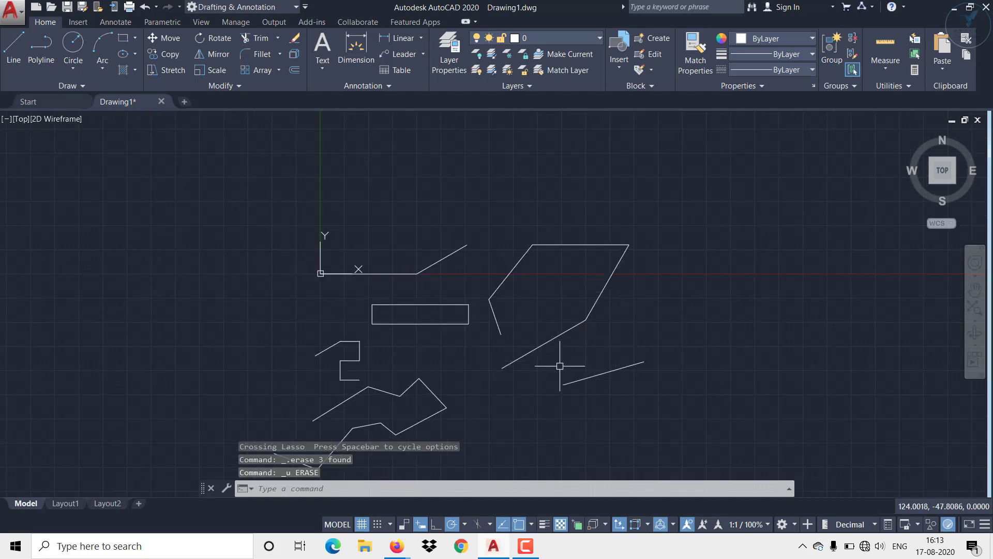
pyautogui.moveTo(521, 389); pyautogui.dragTo(497, 320, button='middle')
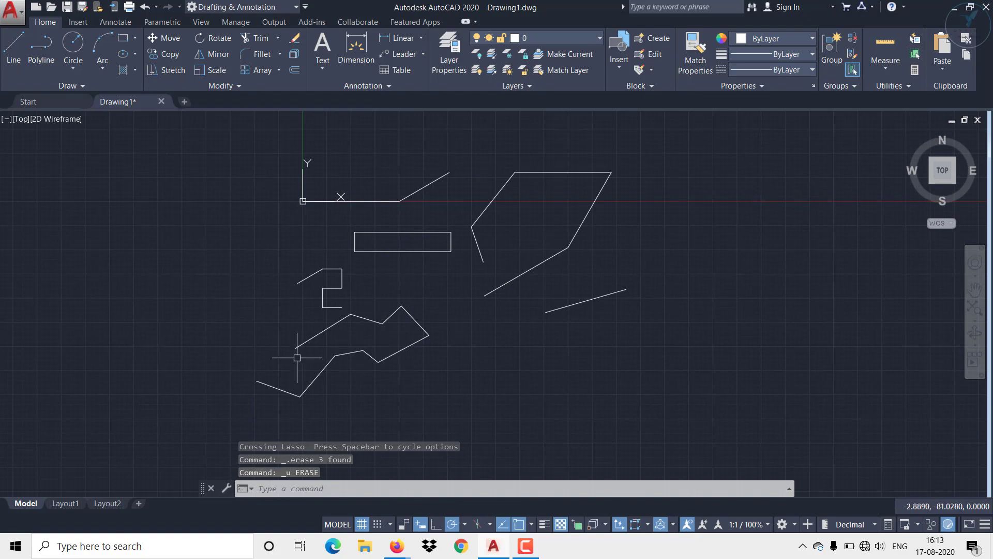
pyautogui.moveTo(297, 358); pyautogui.dragTo(314, 266, button='middle')
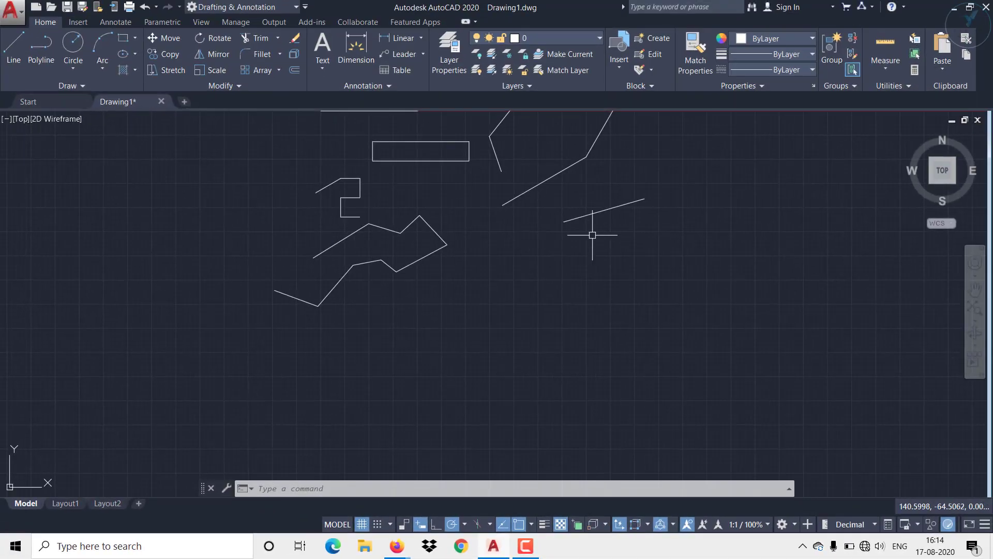
pyautogui.scroll(3, 593, 234)
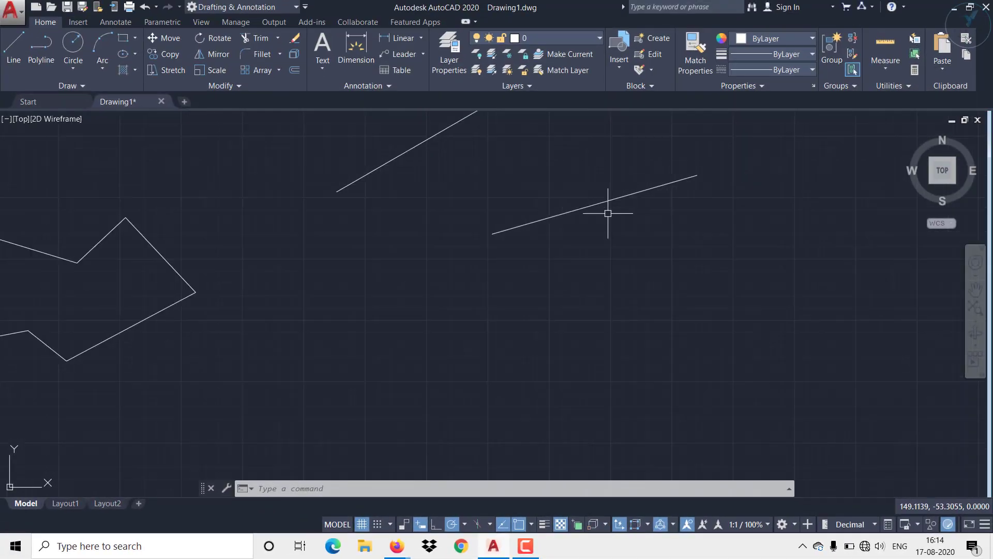
pyautogui.click(13, 69)
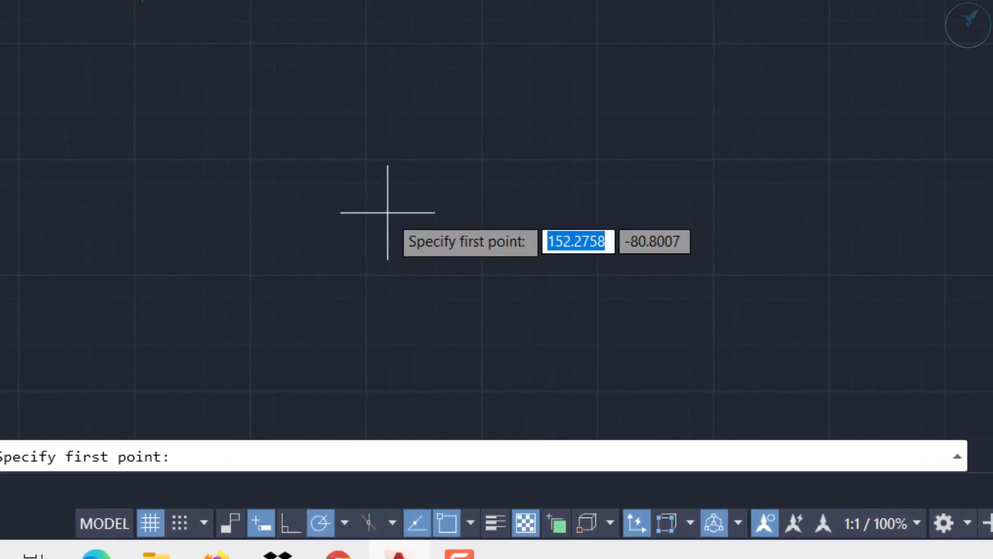
pyautogui.click(469, 523)
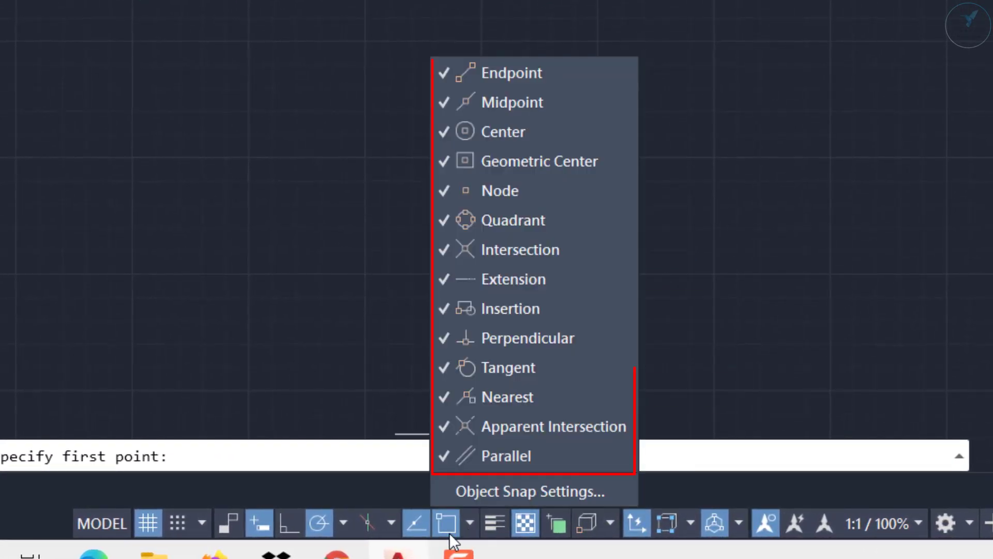
pyautogui.click(448, 534)
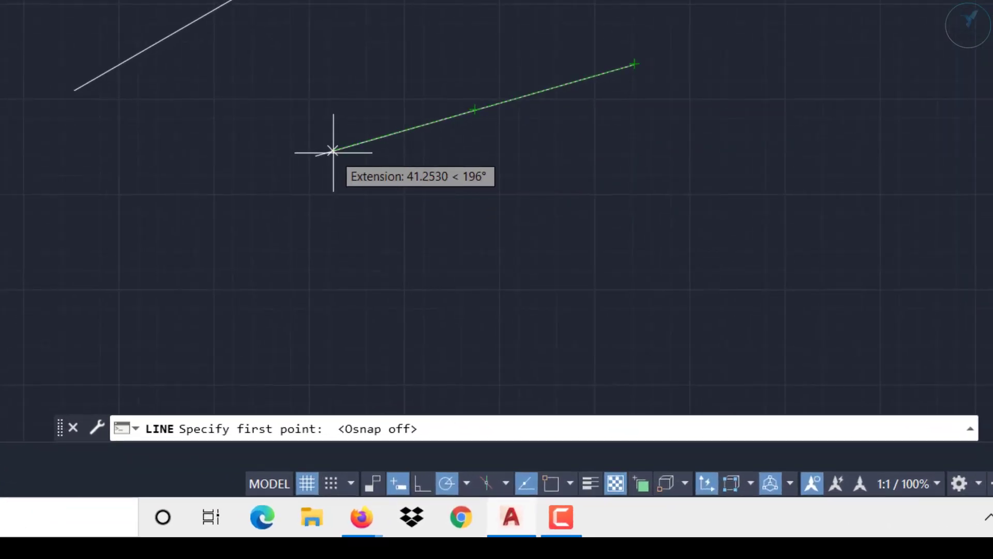
# Draw a short line freehand from the slanted line's lower-left end, down and to the right, and examine the junction closely
pyautogui.scroll(2, 312, 150)
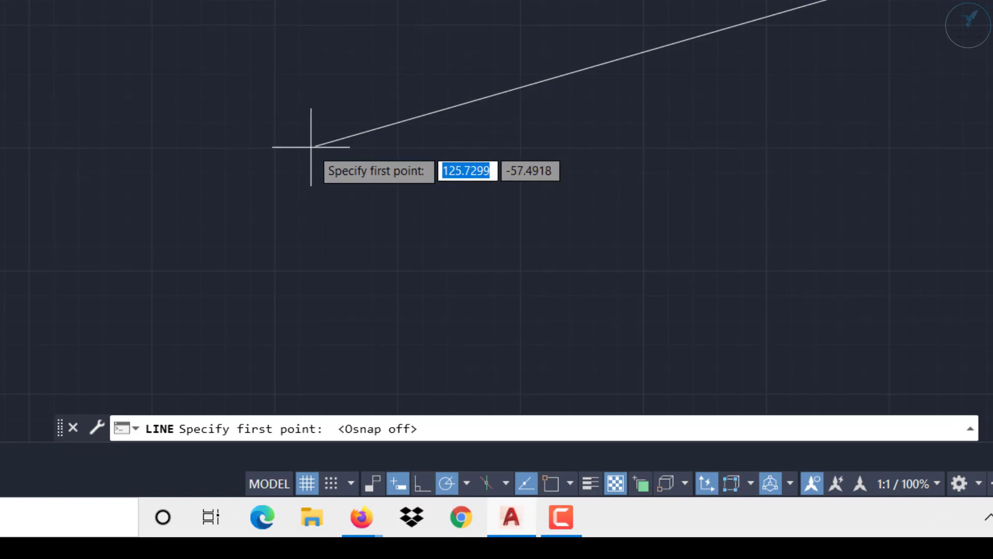
pyautogui.click(317, 145)
pyautogui.click(528, 361)
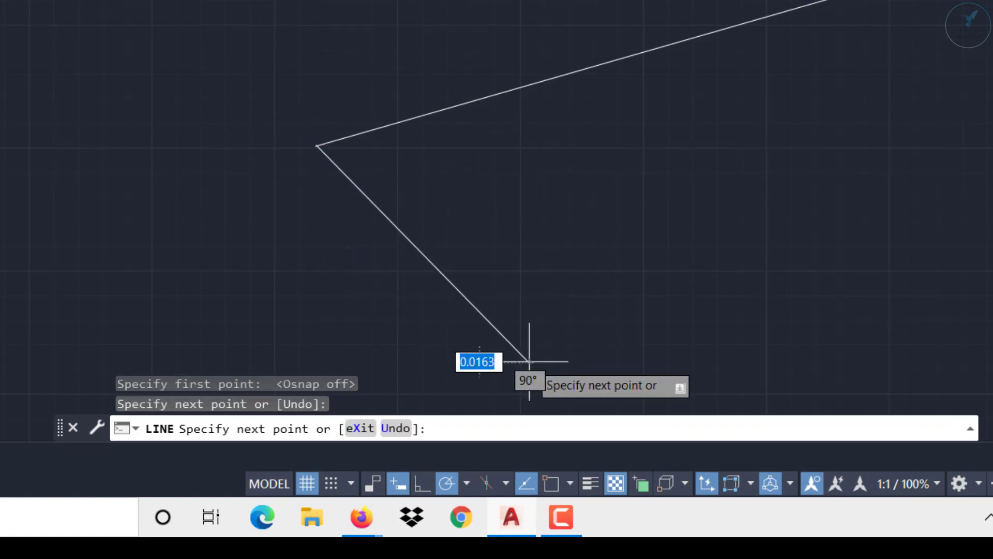
pyautogui.press('Escape')
pyautogui.scroll(3, 320, 139)
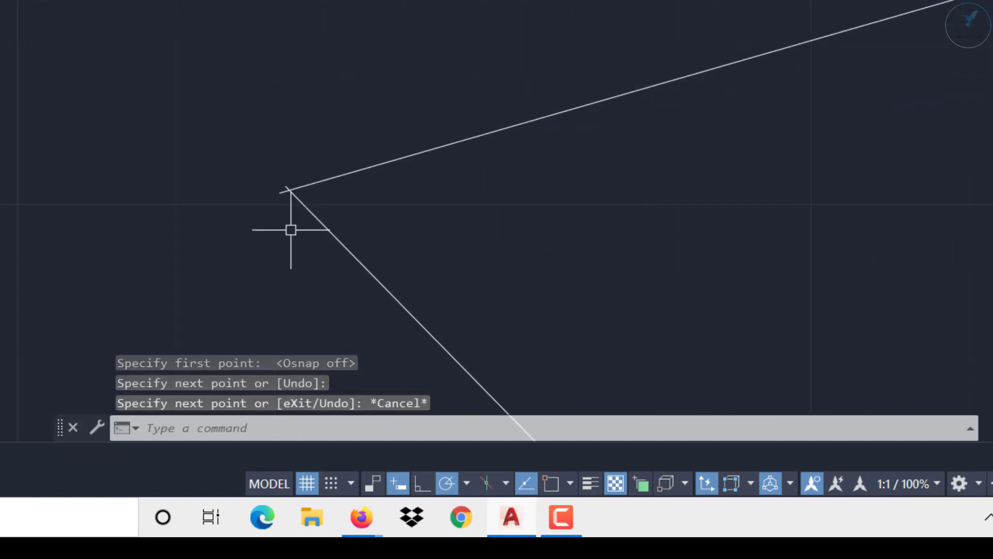
pyautogui.scroll(2, 287, 220)
pyautogui.scroll(2, 286, 148)
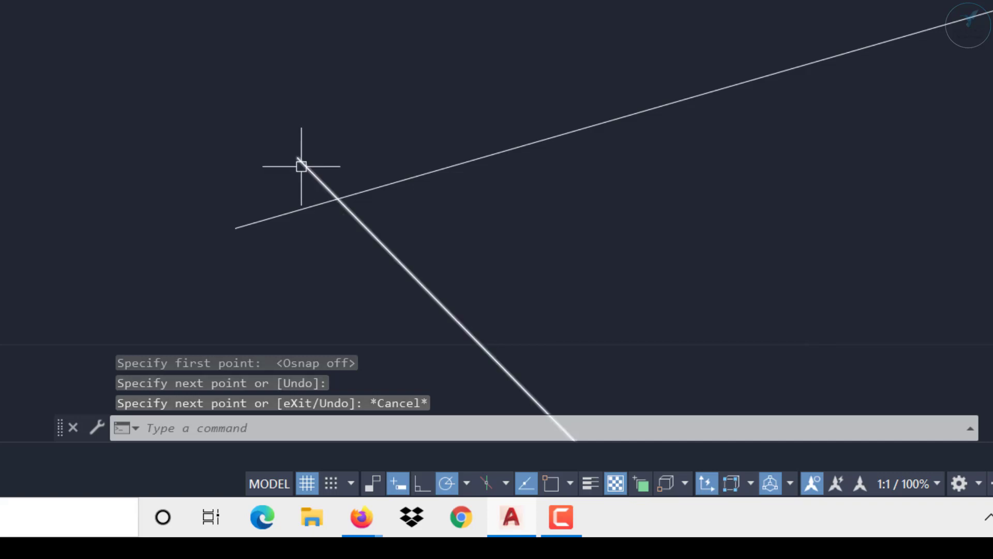
# Turn object snap back on and draw a line from the slanted line's upper-right endpoint to about (150.5, -74.3)
pyautogui.scroll(-3, 326, 187)
pyautogui.scroll(-2, 491, 233)
pyautogui.moveTo(491, 233); pyautogui.dragTo(193, 143, button='middle')
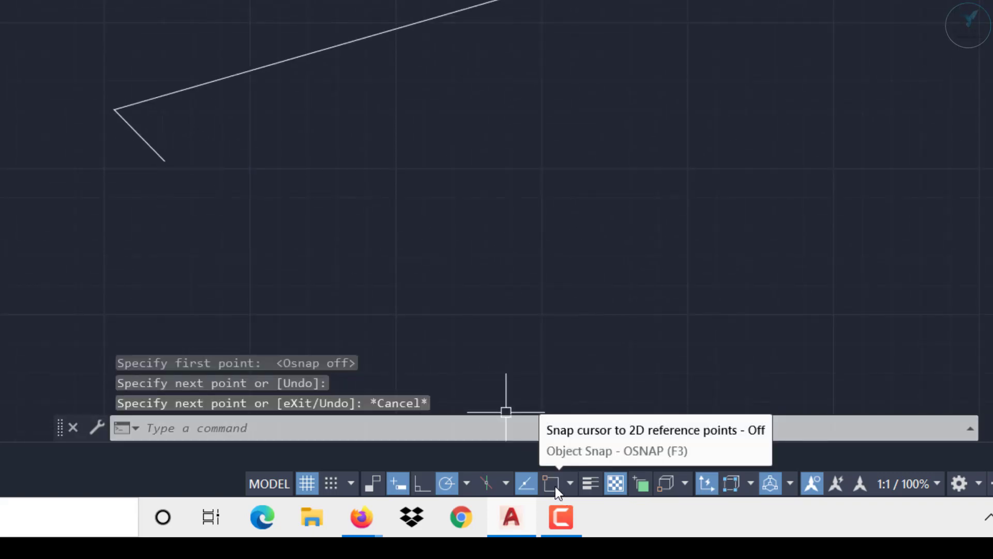
pyautogui.click(552, 484)
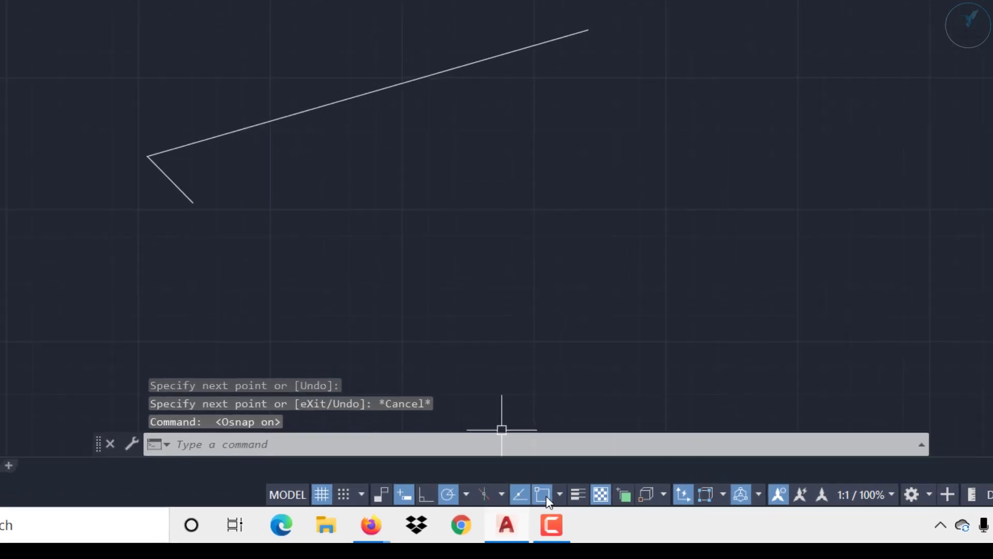
pyautogui.click(15, 57)
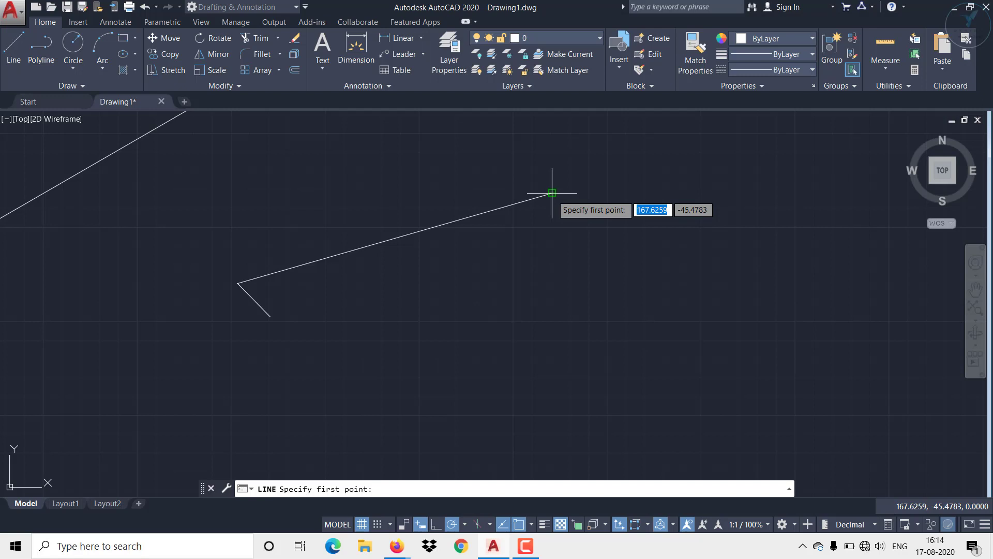
pyautogui.click(552, 193)
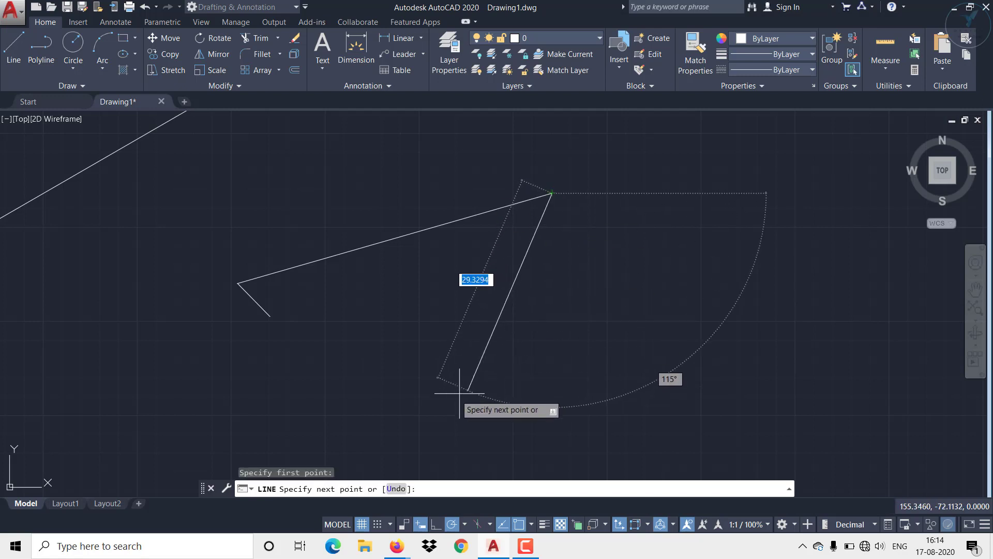
pyautogui.click(424, 411)
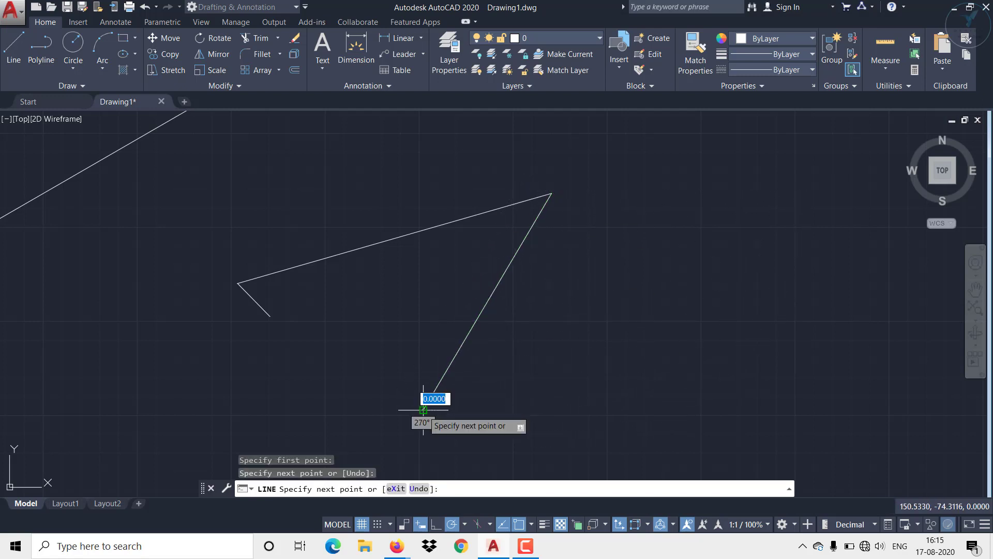
pyautogui.press('Escape')
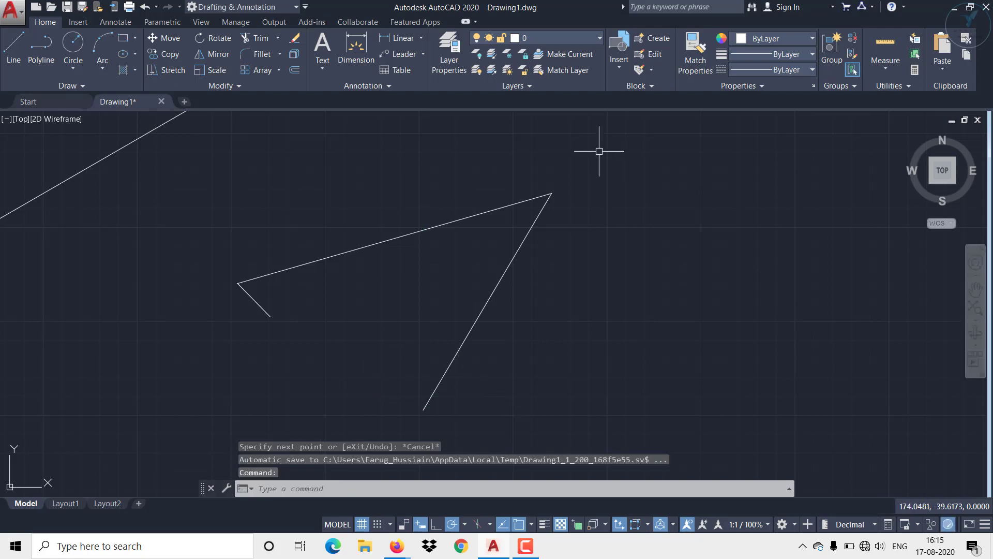
# Examine the junction at the slanted line's upper-right endpoint, and review the available object snap modes and the object snap tracking setting
pyautogui.scroll(15, 571, 179)
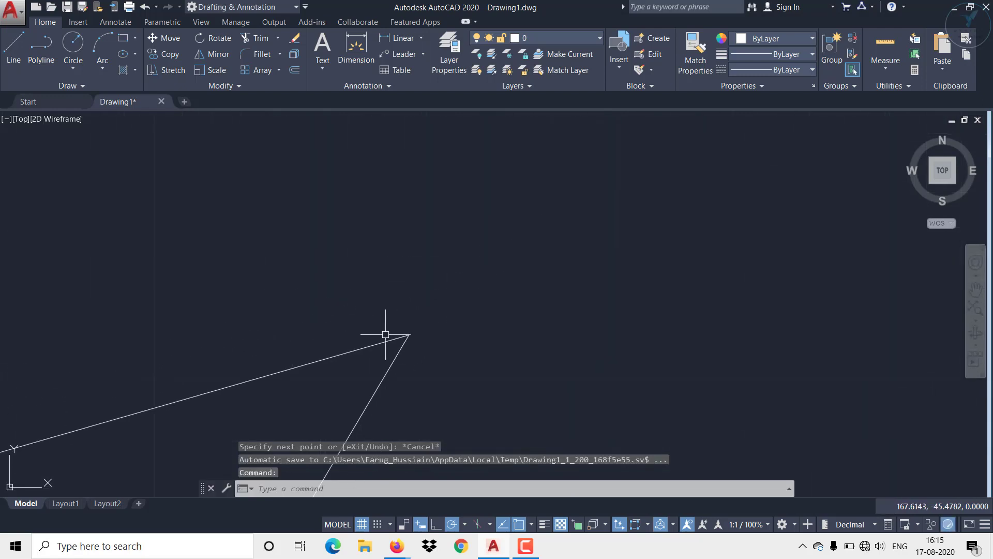
pyautogui.scroll(-5, 413, 336)
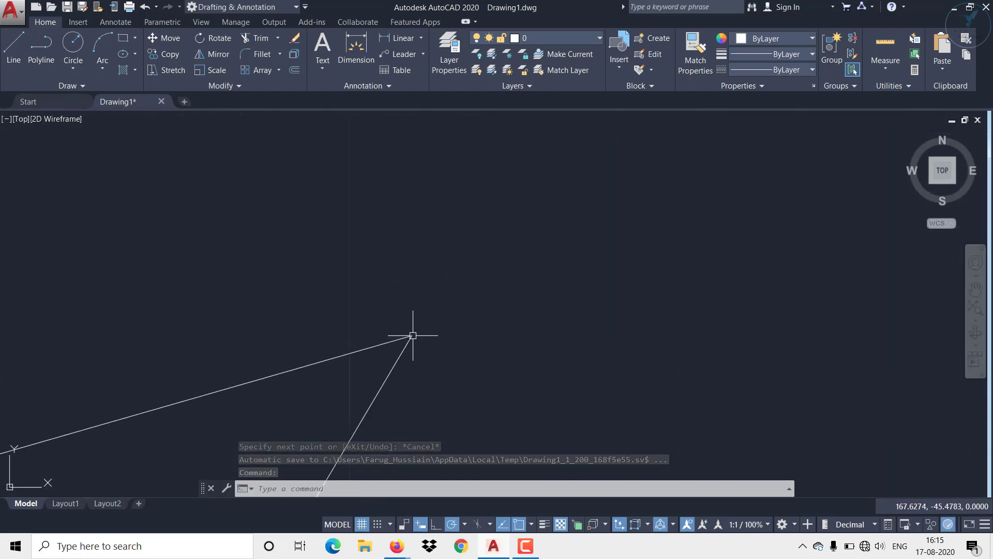
pyautogui.scroll(-6, 412, 335)
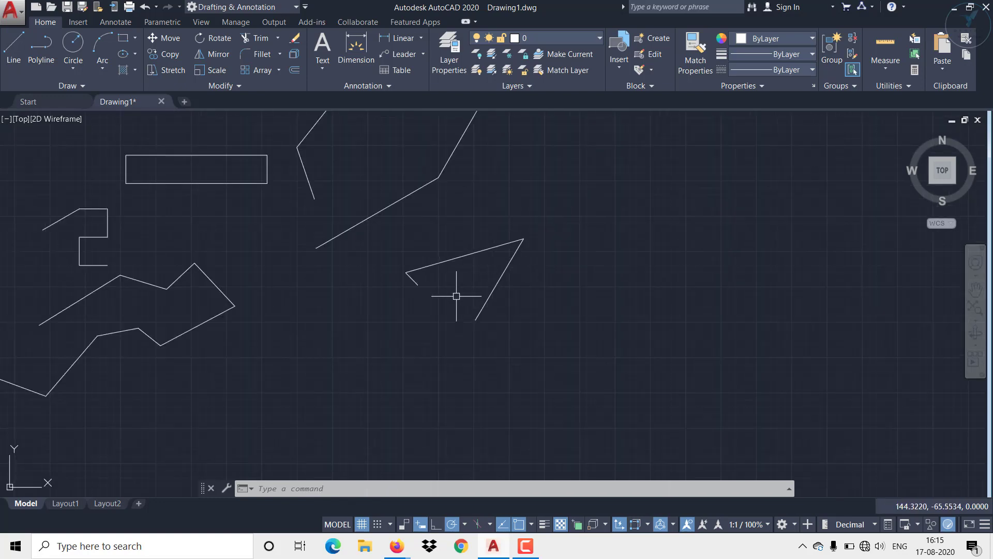
pyautogui.moveTo(456, 296)
pyautogui.mouseDown(button='middle')
pyautogui.moveTo(470, 321)
pyautogui.moveTo(456, 342)
pyautogui.mouseUp(button='middle')
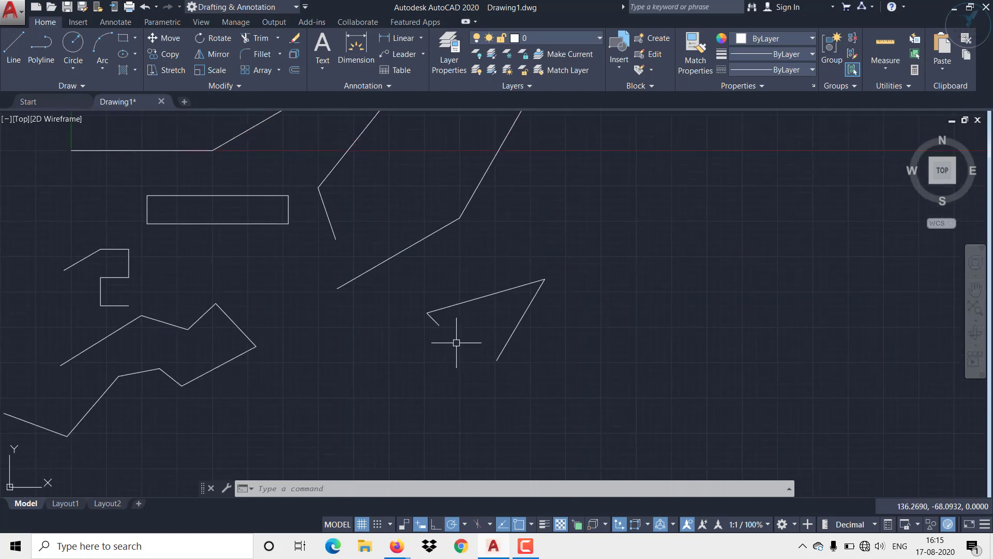
pyautogui.click(533, 524)
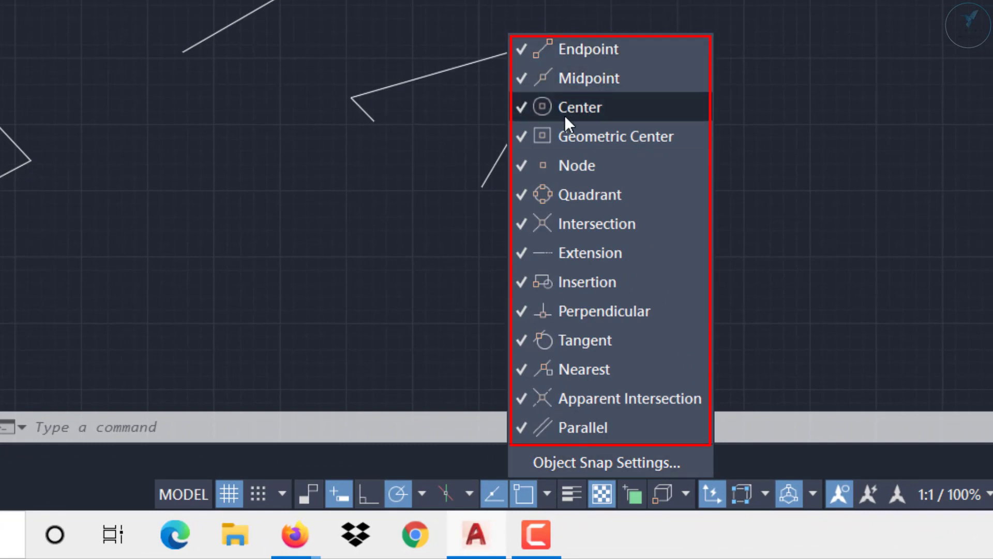
pyautogui.click(523, 428)
pyautogui.scroll(-2, 742, 170)
pyautogui.scroll(3, 552, 295)
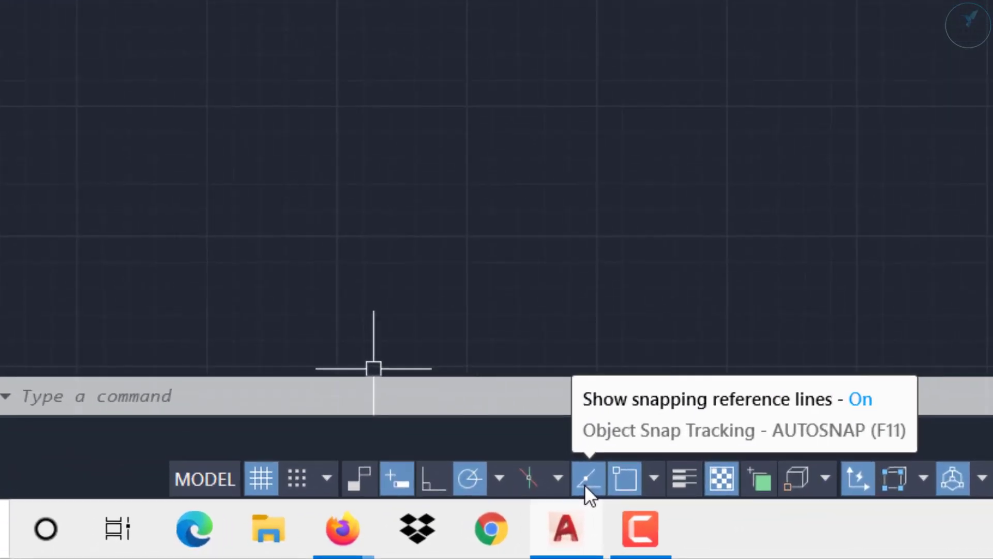
# Start a line in the empty area below the existing shapes and draw a horizontal segment 15 units long to the right
pyautogui.scroll(-2, 413, 94)
pyautogui.moveTo(437, 113); pyautogui.dragTo(482, 172, button='middle')
pyautogui.click(13, 47)
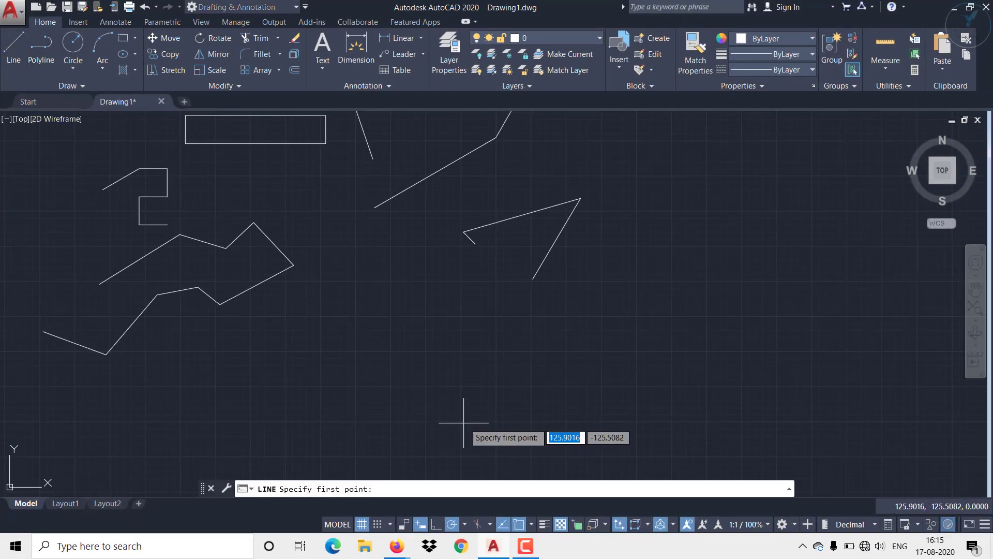
pyautogui.moveTo(461, 415); pyautogui.dragTo(262, 234, button='middle')
pyautogui.click(276, 361)
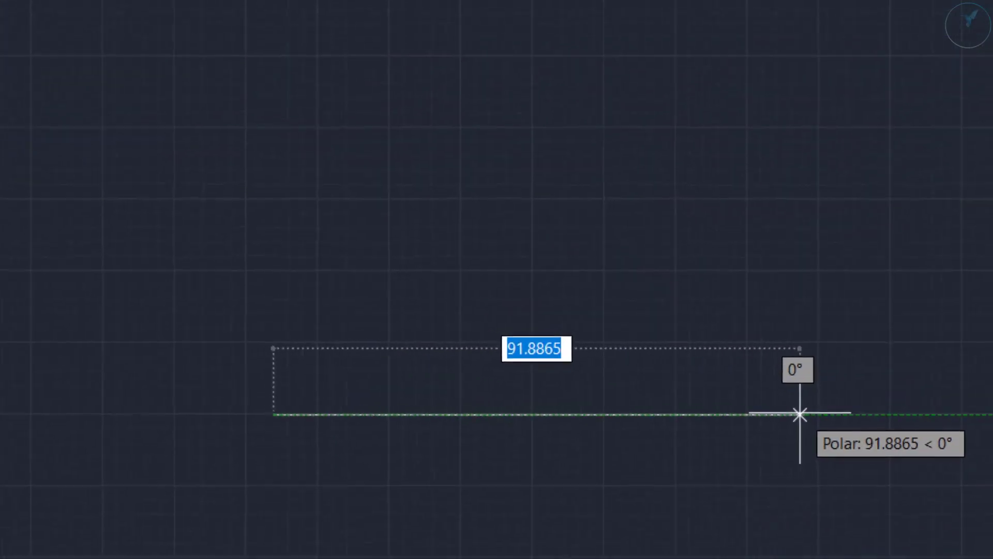
pyautogui.write('13.')
pyautogui.write('5')
pyautogui.press('Return')
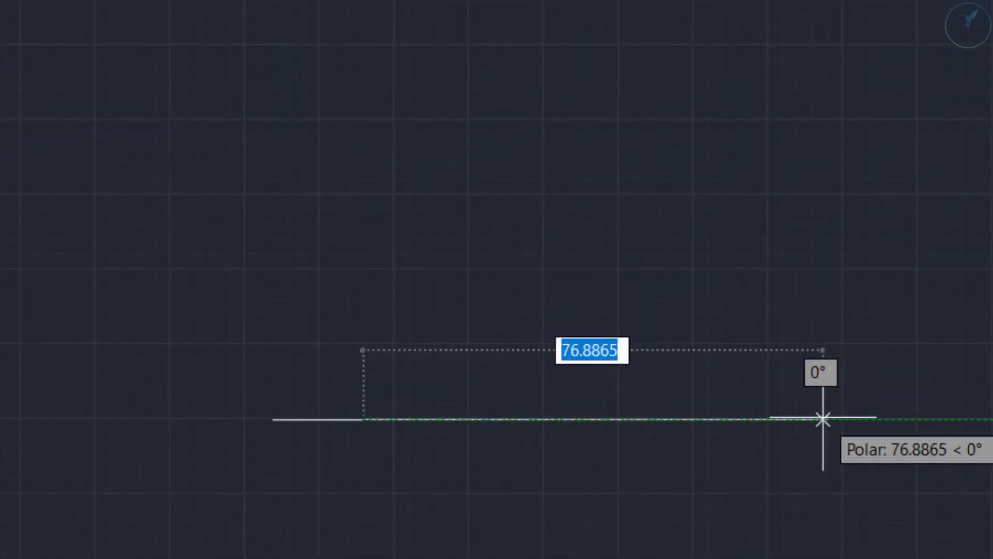
# Add a 15-unit segment straight up and complete the square, aligning its upper-left corner with the start point by object snap tracking
pyautogui.scroll(4, 437, 344)
pyautogui.moveTo(491, 345); pyautogui.dragTo(731, 315, button='middle')
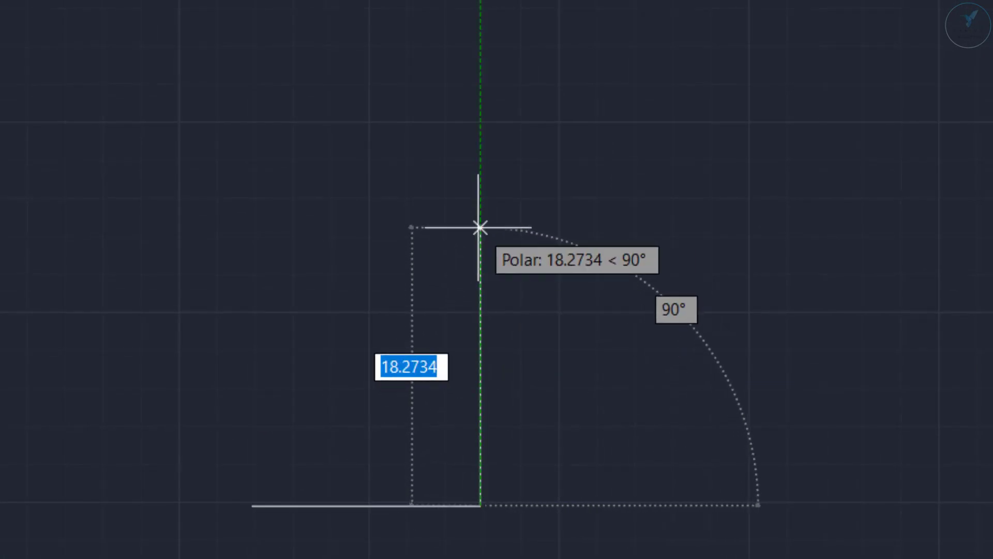
pyautogui.write('115')
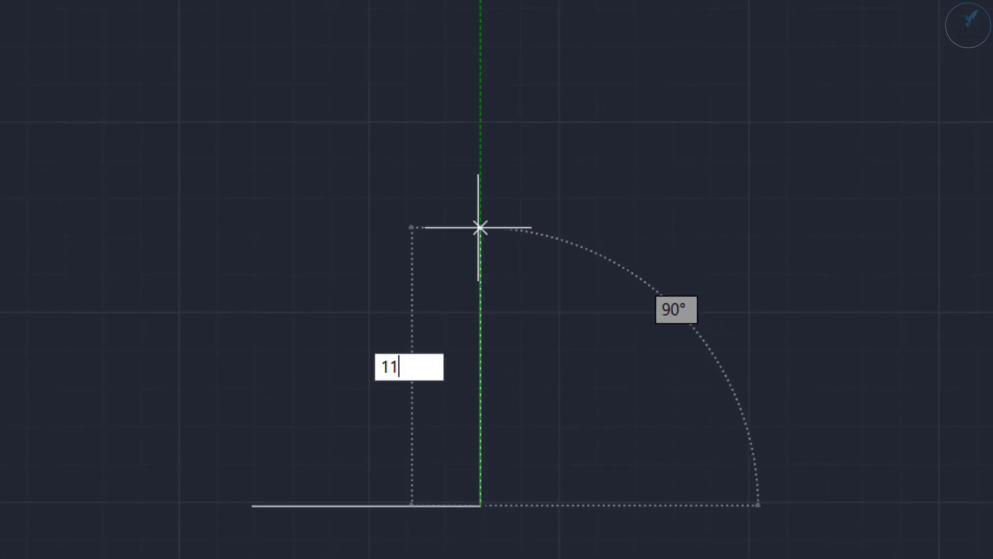
pyautogui.press('Return')
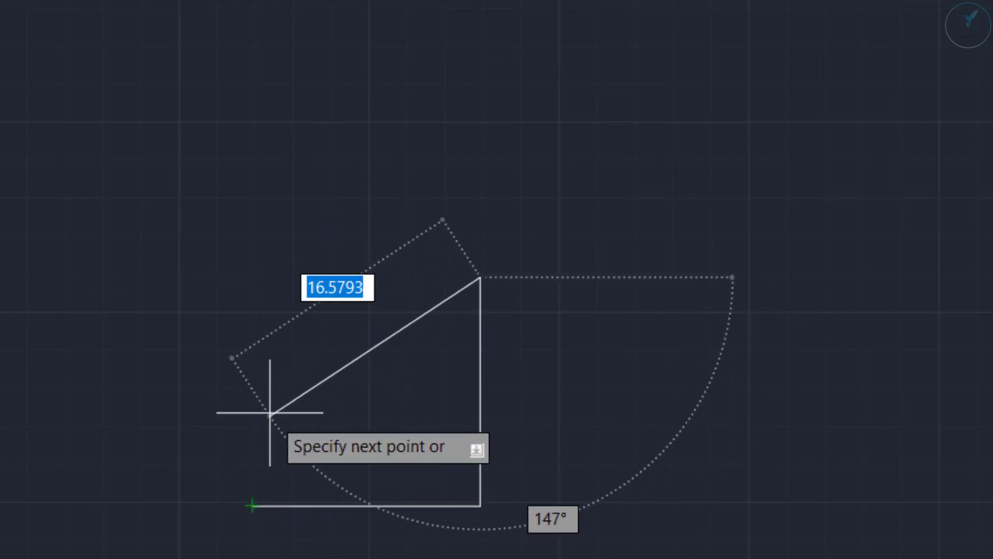
pyautogui.click(252, 277)
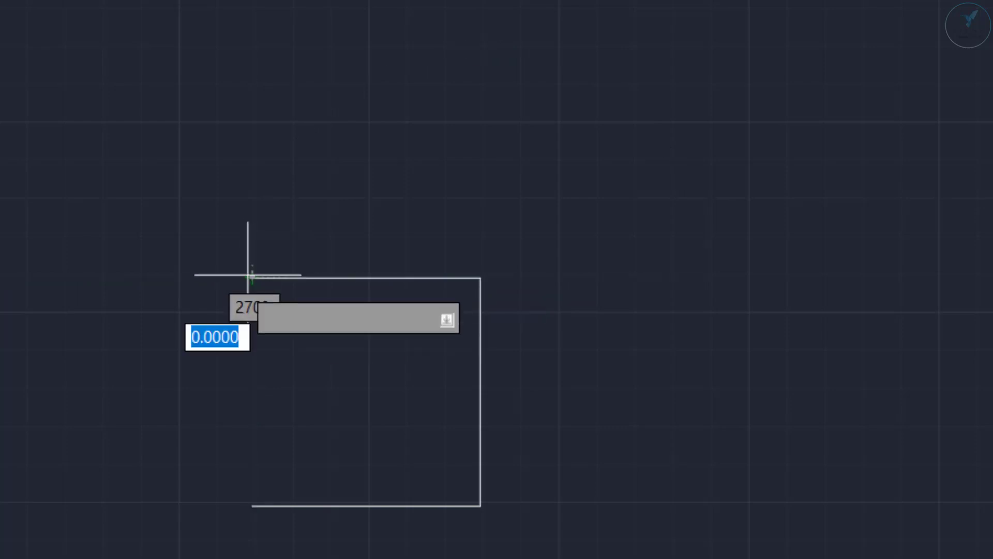
pyautogui.click(253, 505)
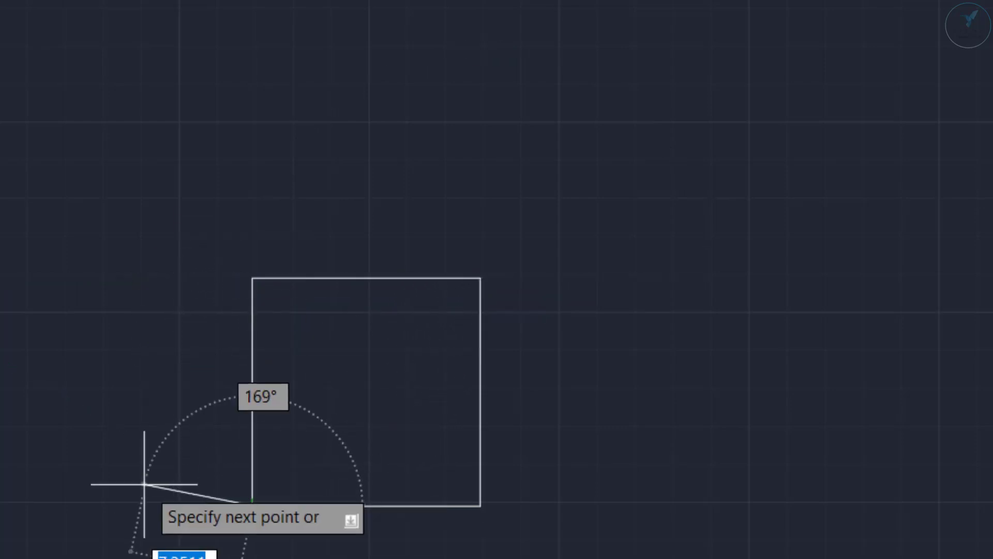
pyautogui.press('Return')
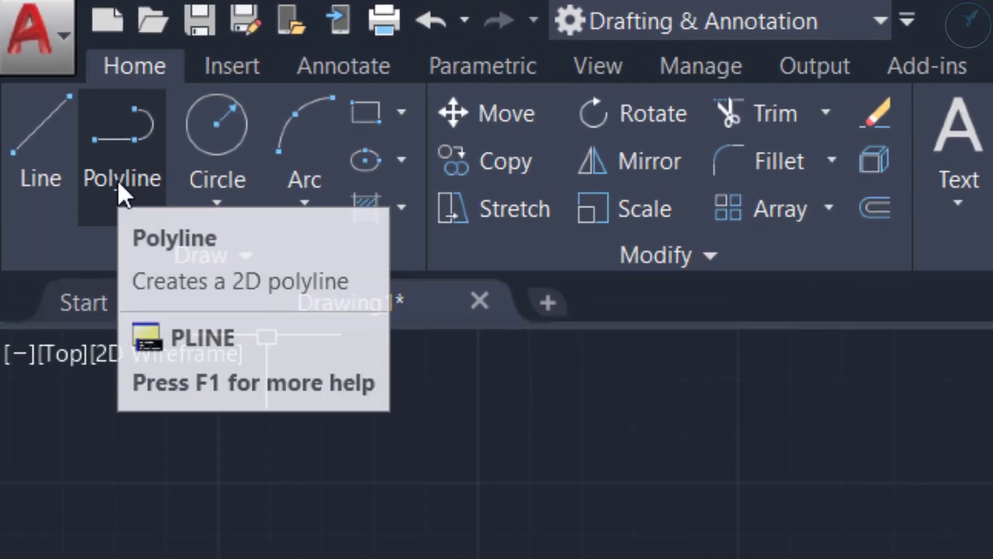
# Draw a closed six-sided polyline freehand with a horizontal base and a stepped upper-left corner, ending on its start point
pyautogui.click(51, 78)
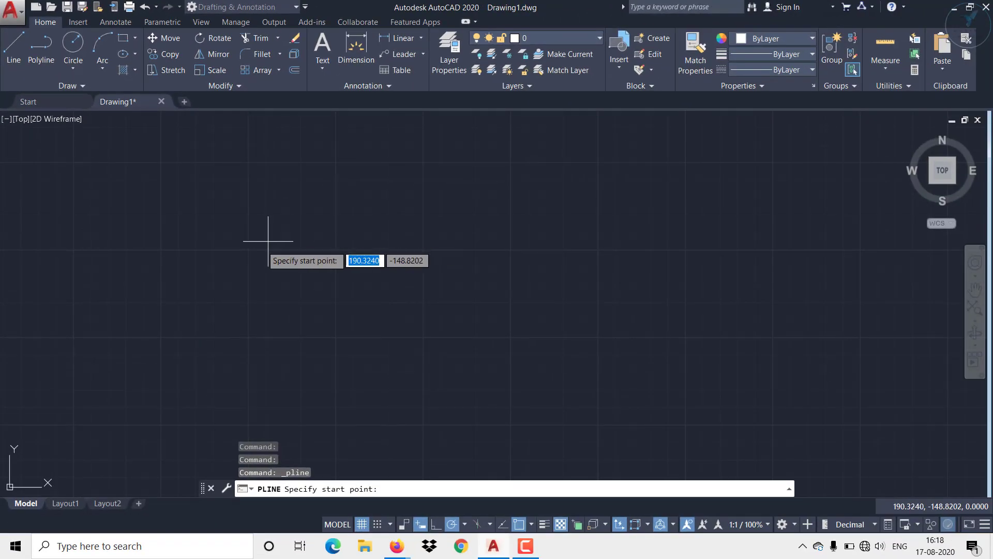
pyautogui.click(154, 323)
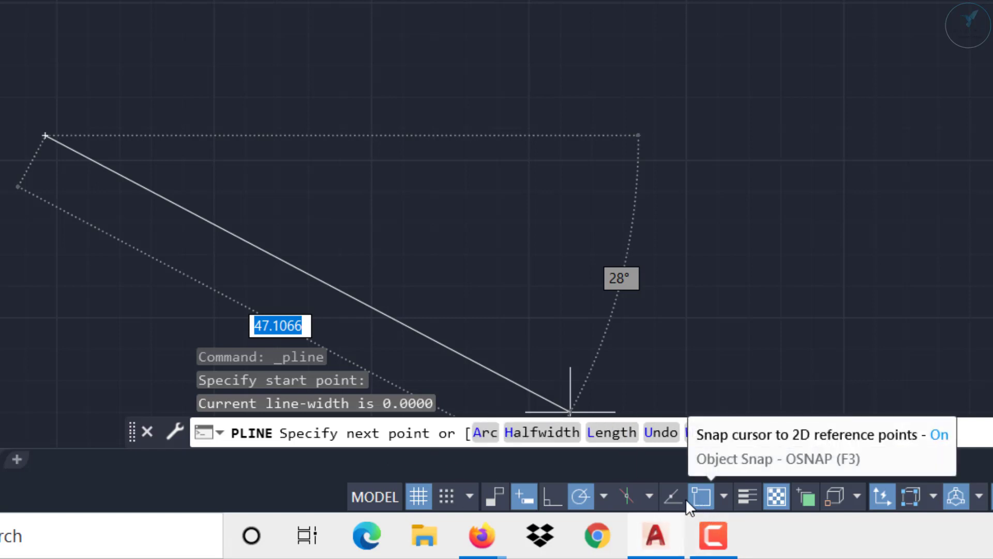
pyautogui.click(618, 135)
pyautogui.click(463, 171)
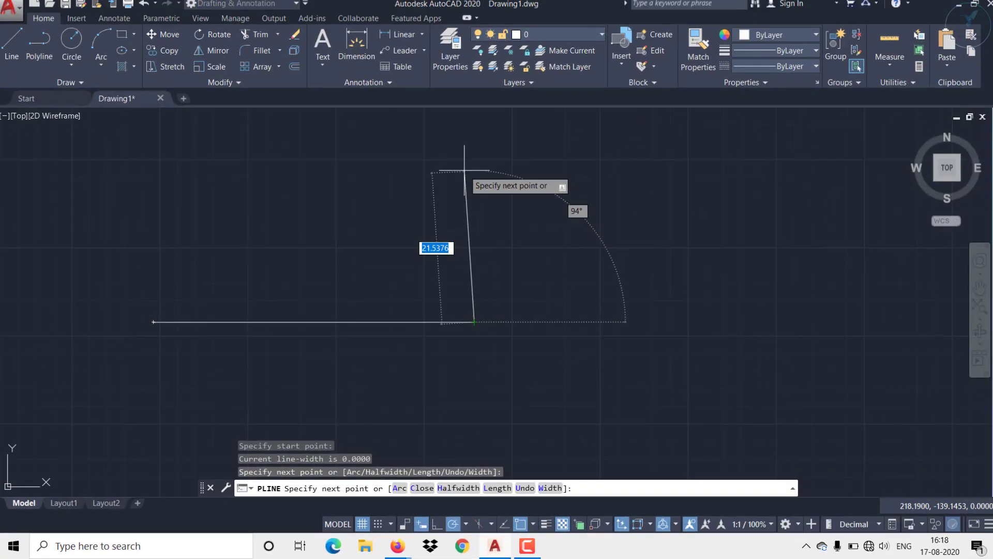
pyautogui.click(272, 146)
pyautogui.click(245, 235)
pyautogui.click(165, 236)
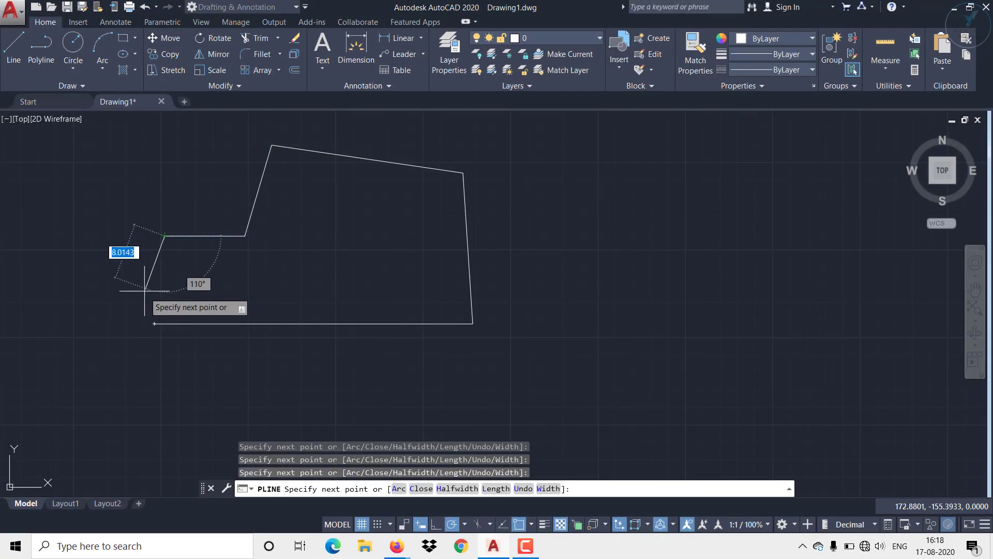
pyautogui.click(154, 323)
pyautogui.press('Escape')
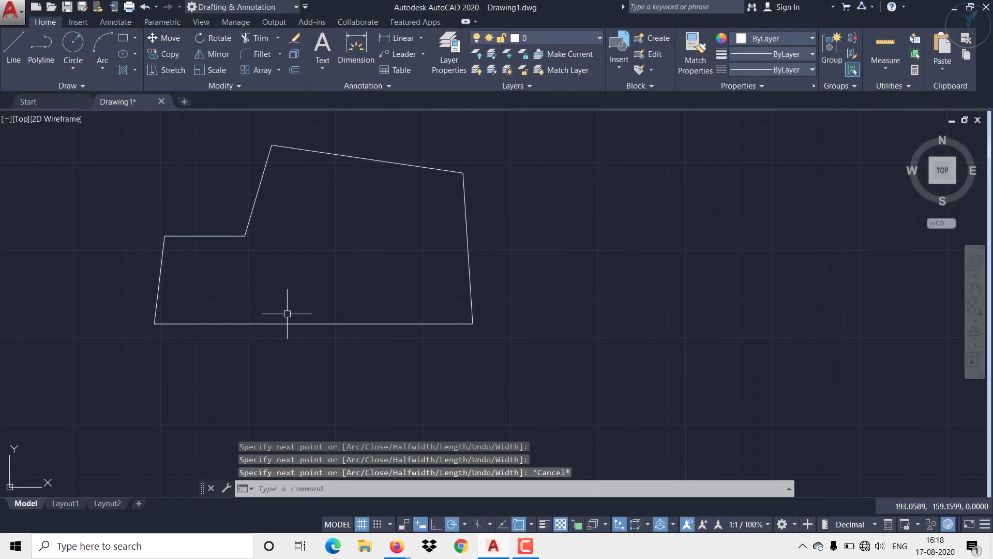
# Draw a closed six-sided shape of separate lines beside the polyline, with a horizontal base about 41 units long and a notched upper-left side
pyautogui.click(8, 51)
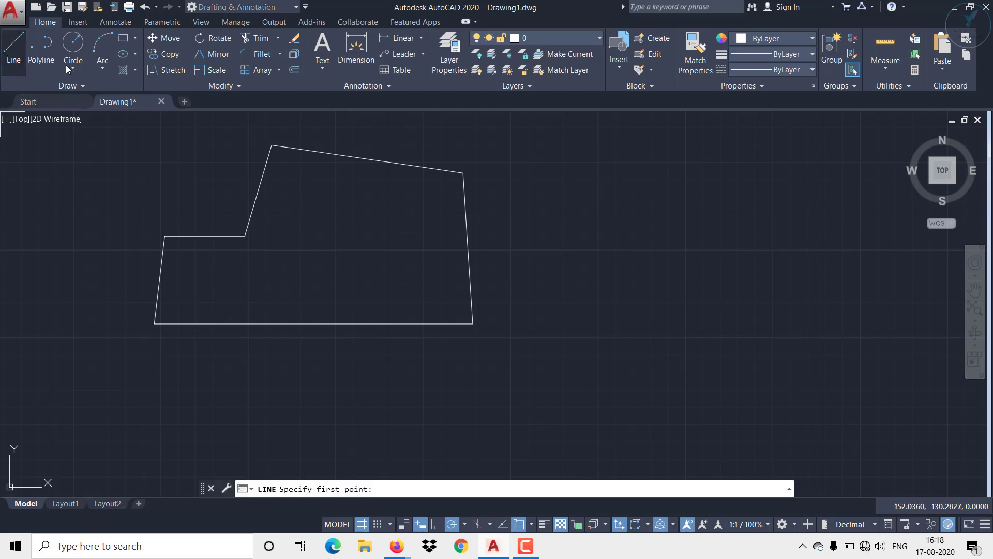
pyautogui.click(549, 318)
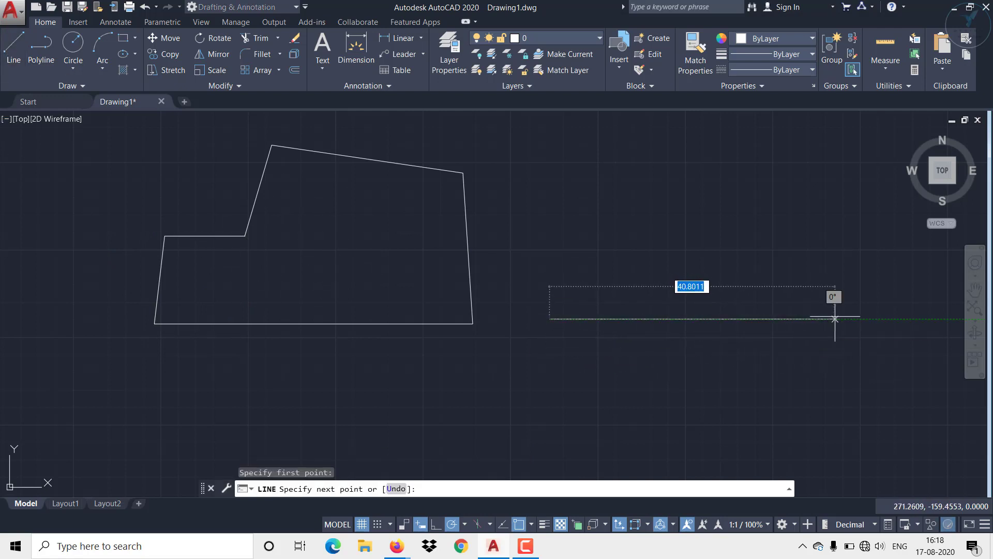
pyautogui.click(835, 318)
pyautogui.click(820, 155)
pyautogui.click(658, 141)
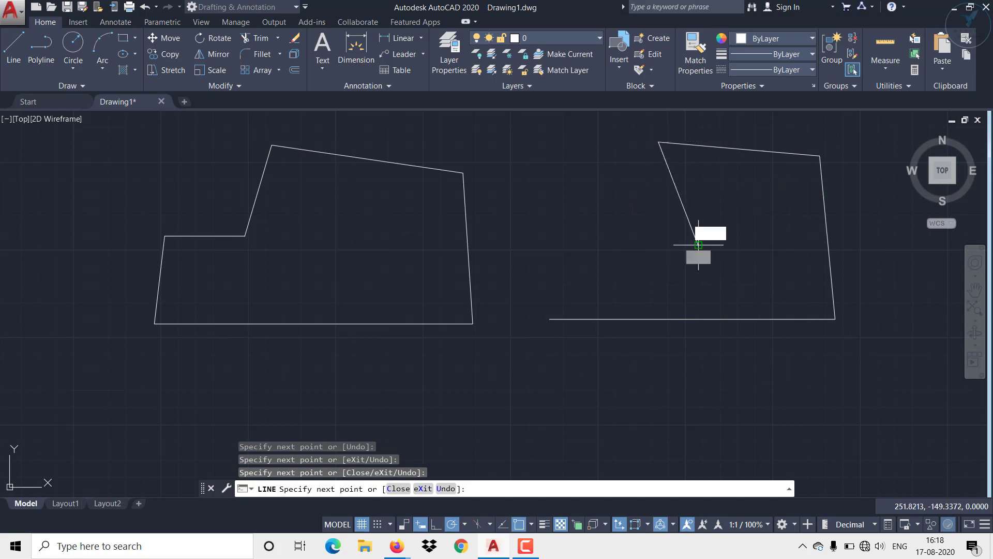
pyautogui.click(698, 245)
pyautogui.click(543, 216)
pyautogui.click(549, 319)
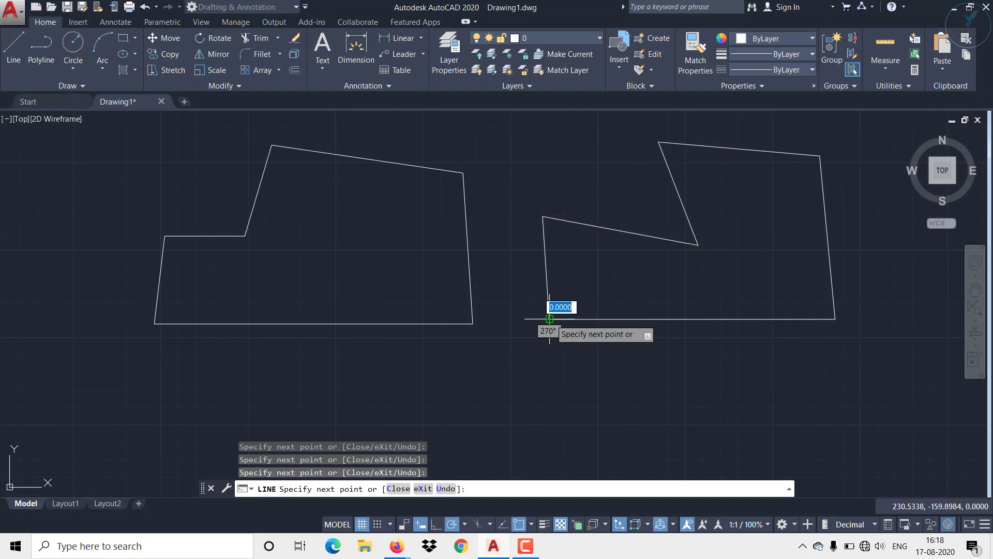
pyautogui.press('Escape')
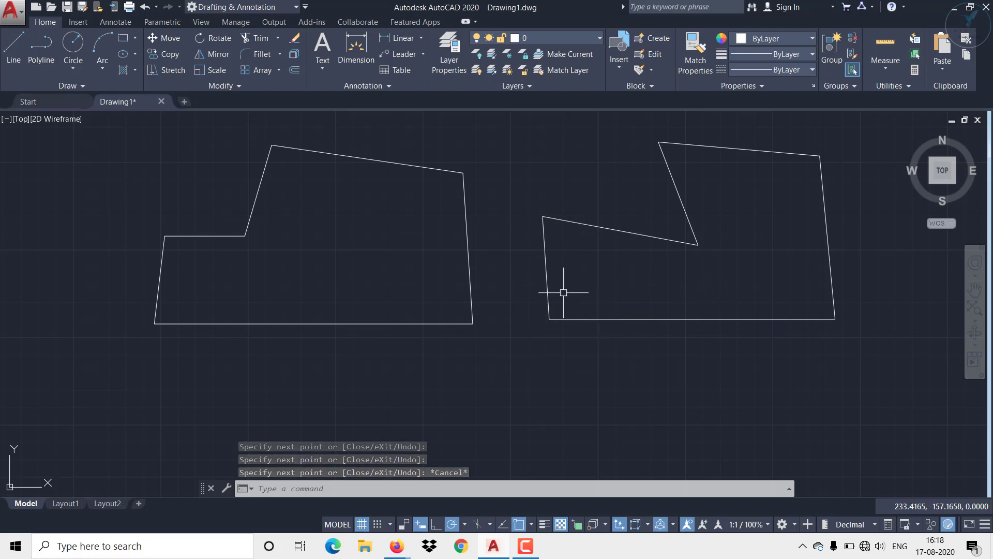
# Move the left side of the shape made of separate lines about 3.3 units left by its midpoint grip, and deselect it
pyautogui.click(545, 265)
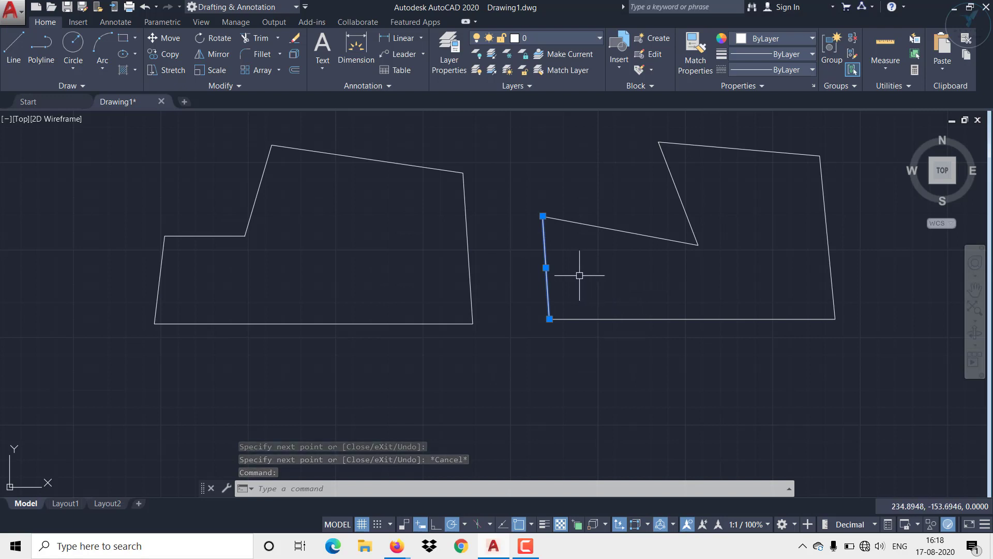
pyautogui.click(546, 268)
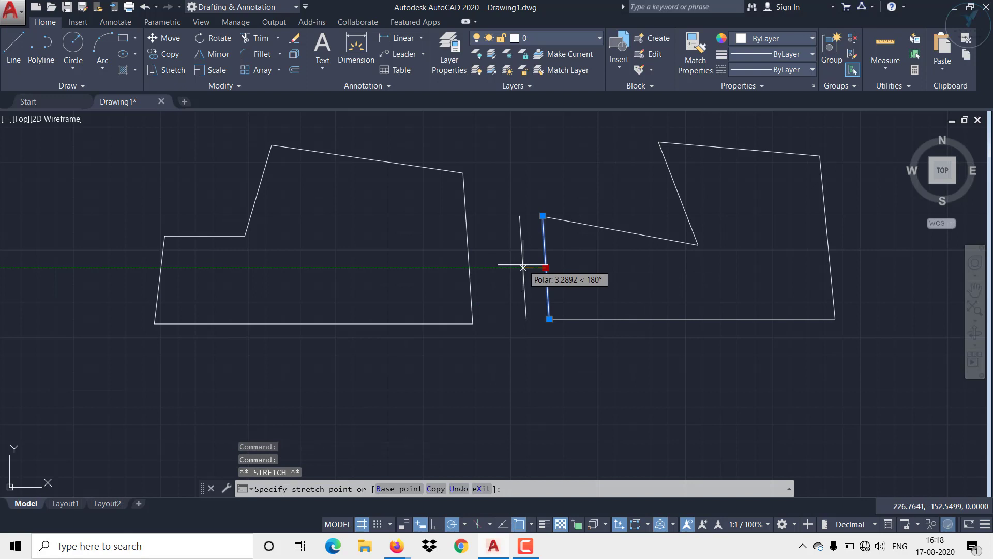
pyautogui.click(523, 267)
pyautogui.press('Escape')
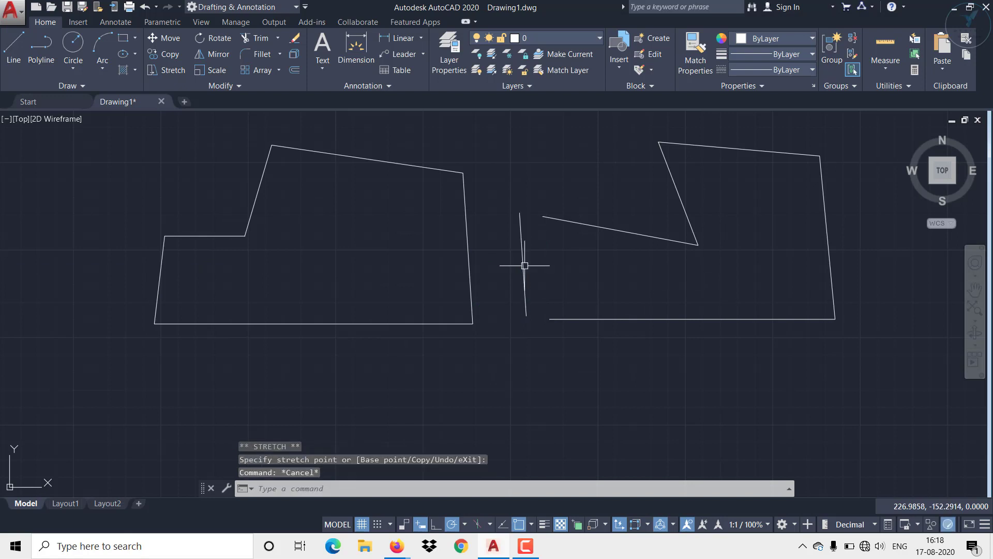
# Stretch the closed polyline's right side downward and slightly left by its middle grip, and deselect the polyline
pyautogui.click(470, 267)
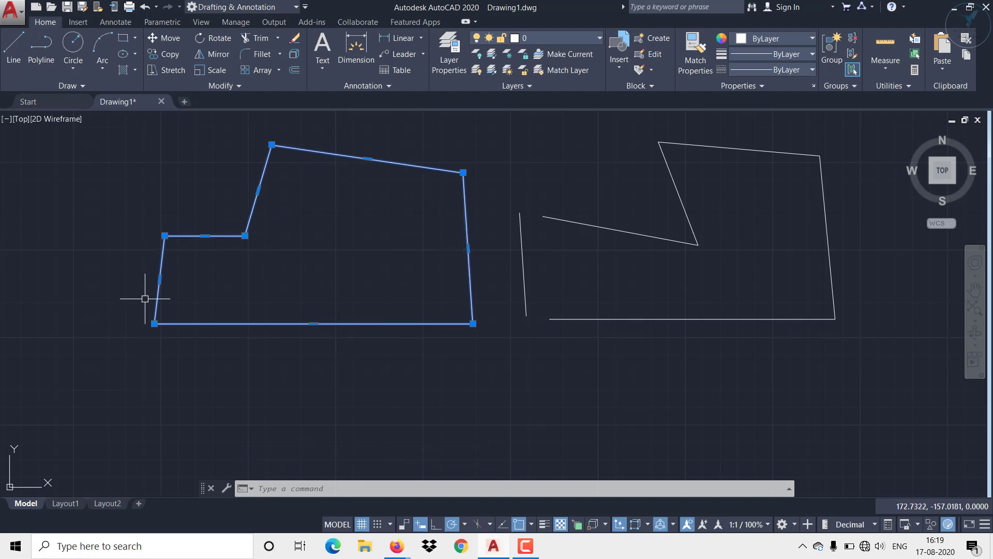
pyautogui.click(468, 248)
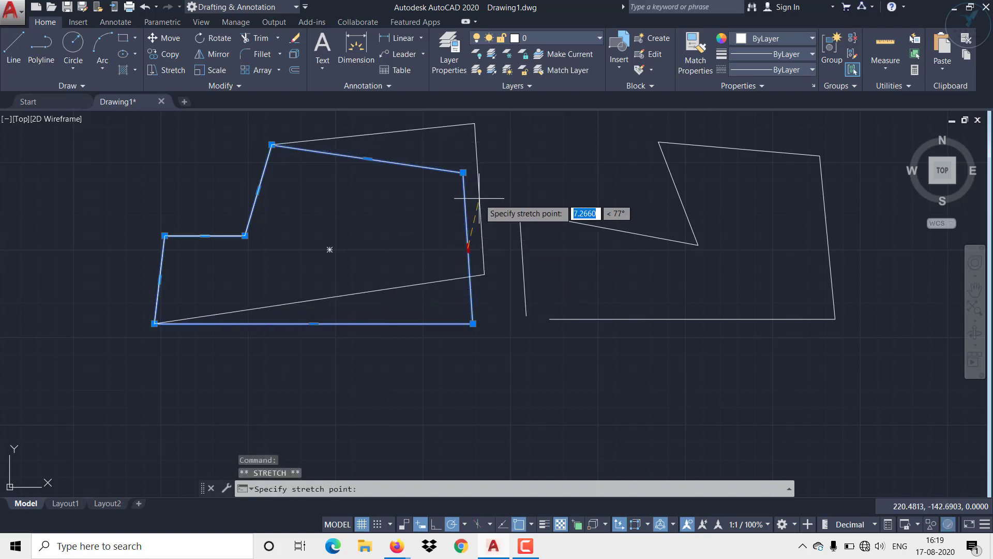
pyautogui.click(461, 280)
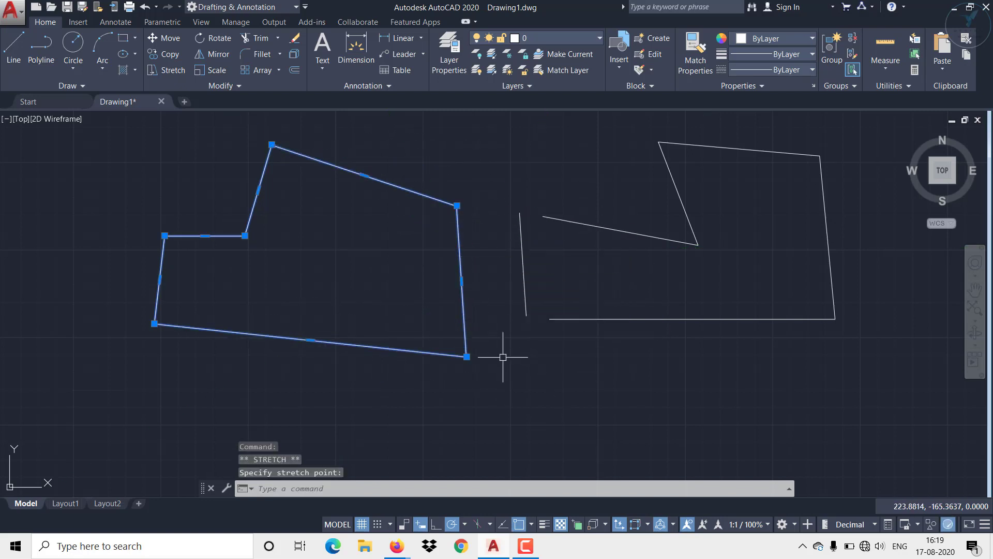
pyautogui.press('Escape')
# Start a new polyline in the empty area below the existing shapes with a long horizontal segment running to the right
pyautogui.moveTo(444, 402); pyautogui.dragTo(393, 217, button='middle')
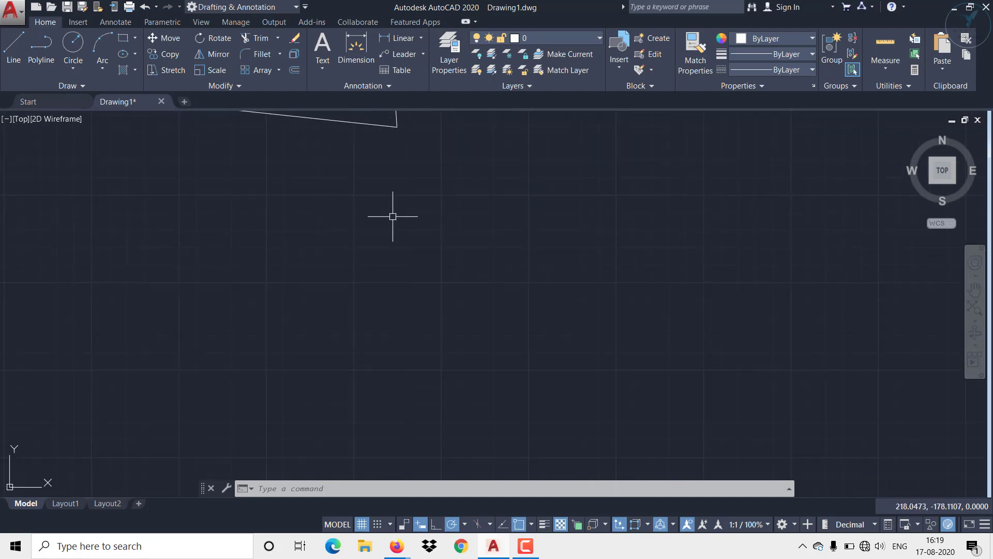
pyautogui.click(48, 60)
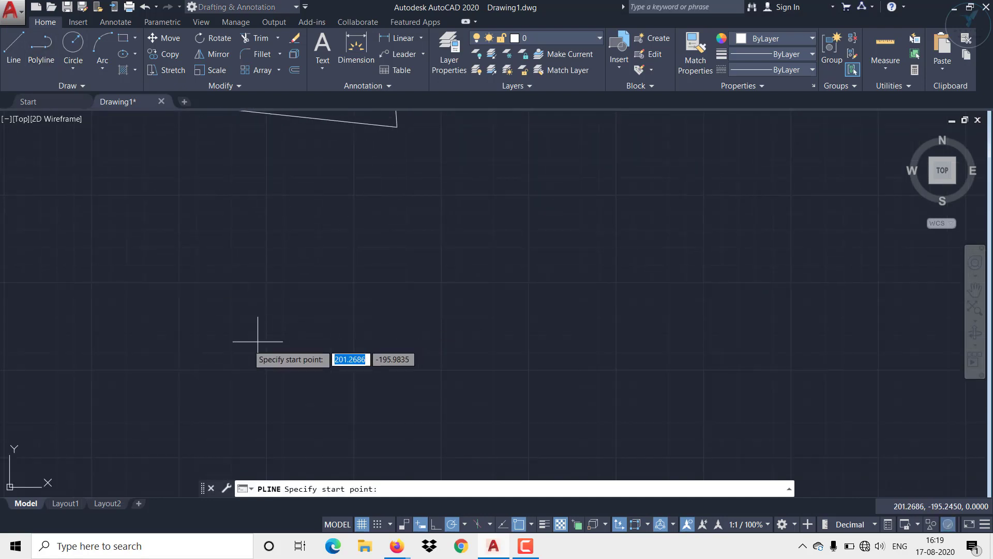
pyautogui.click(187, 365)
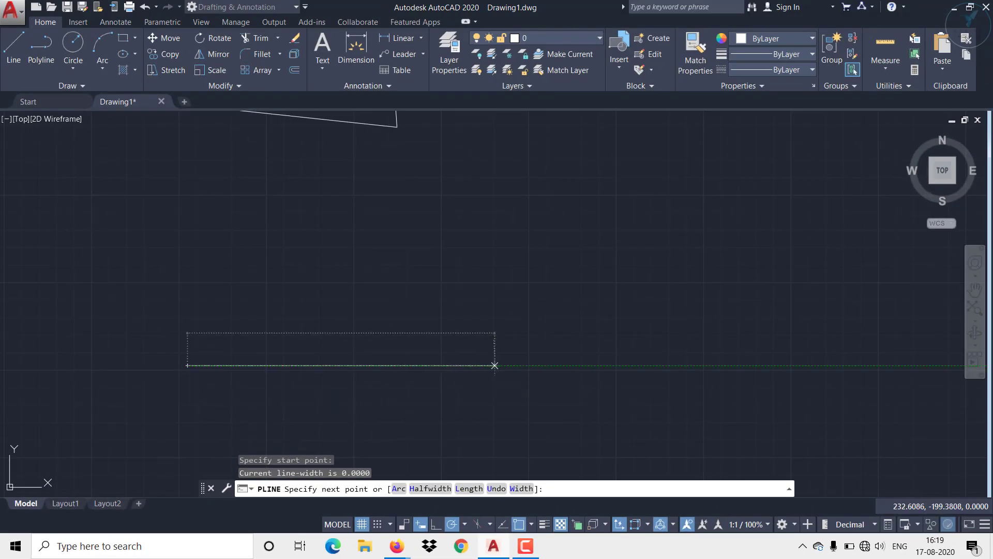
pyautogui.click(493, 365)
pyautogui.moveTo(514, 379)
pyautogui.mouseDown(button='middle')
pyautogui.moveTo(455, 328)
pyautogui.moveTo(432, 227)
pyautogui.mouseUp(button='middle')
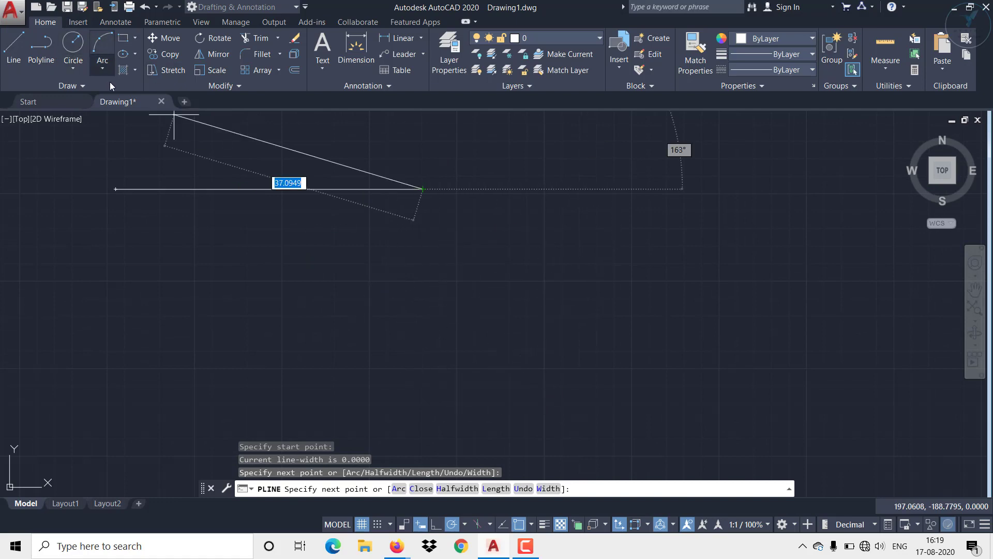
# Continue the polyline with a clockwise quarter arc whose center lies 15 units directly below the segment's end
pyautogui.click(400, 489)
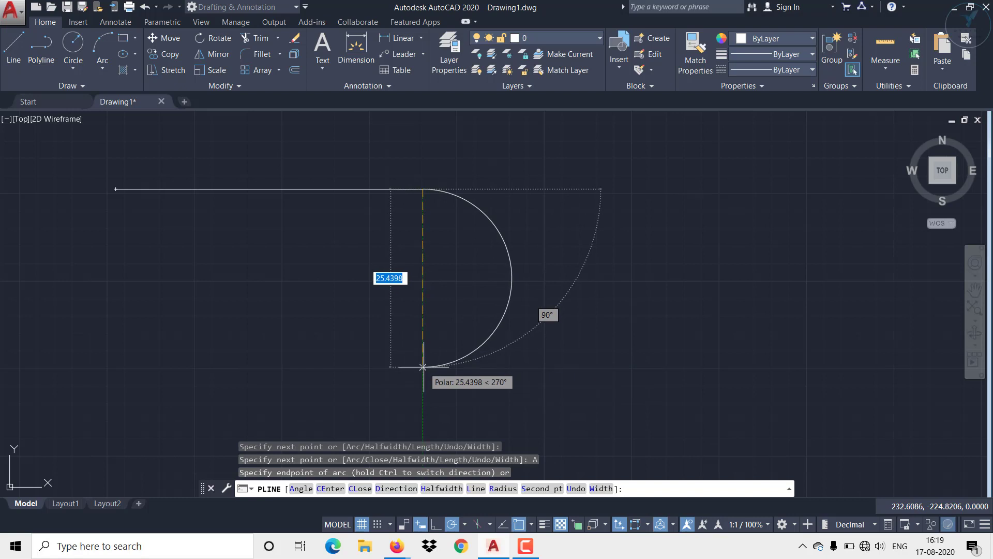
pyautogui.click(331, 490)
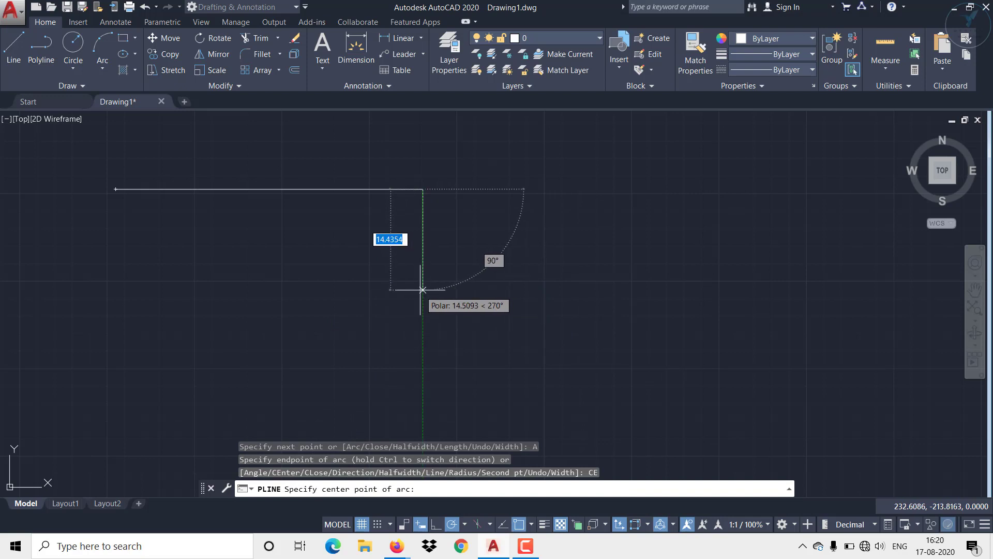
pyautogui.press('Return')
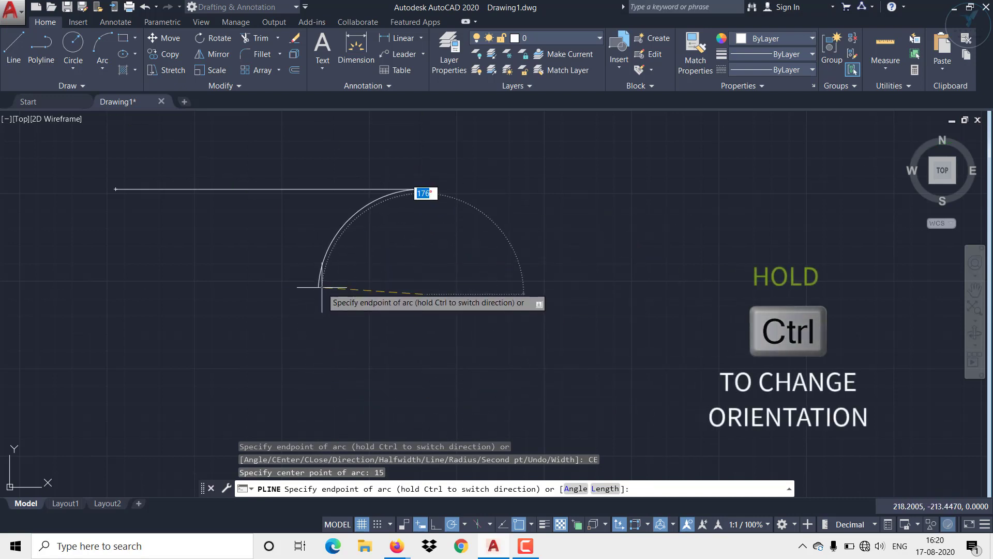
pyautogui.press('ctrl')
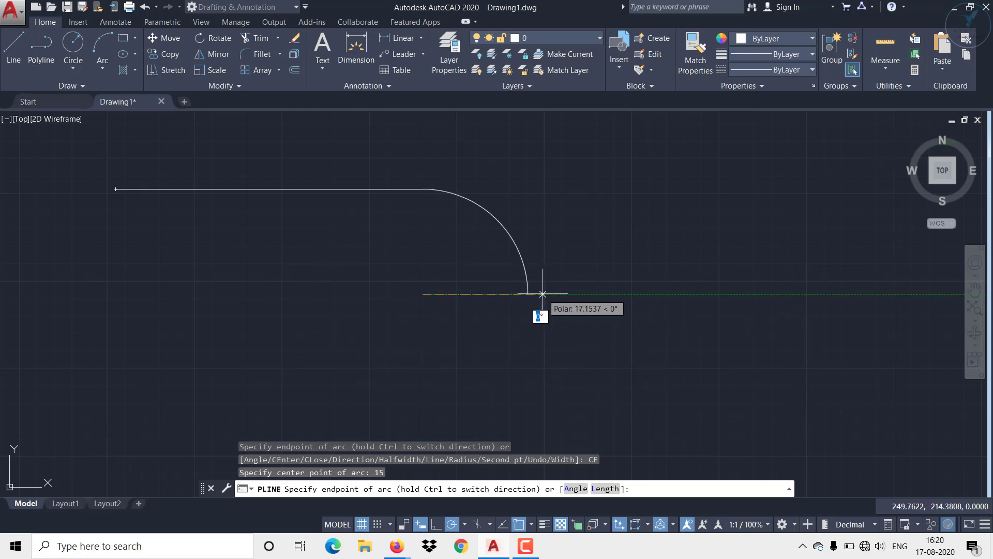
pyautogui.click(543, 293)
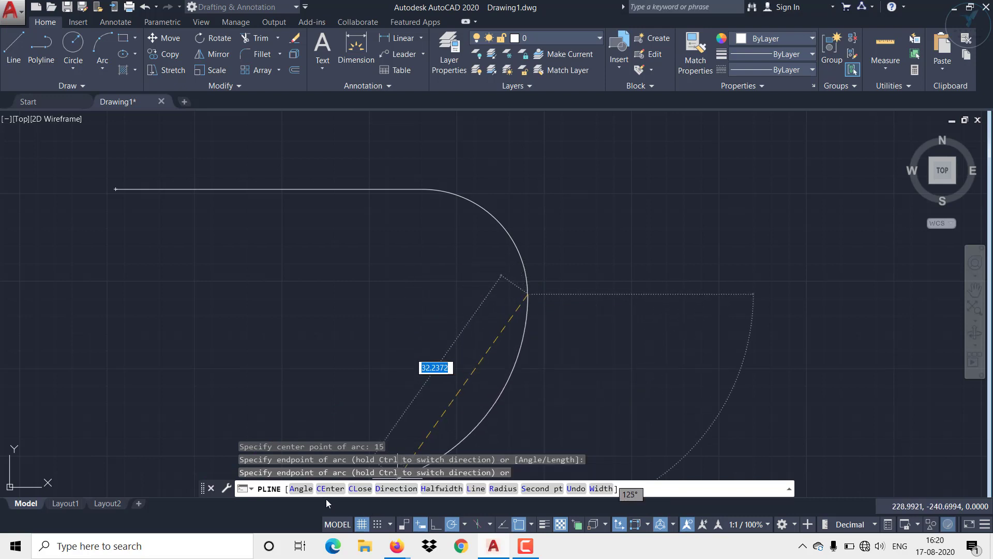
# Switch the polyline back to straight segments, run them left, down, right, down and left, and close it with the Close option
pyautogui.click(475, 489)
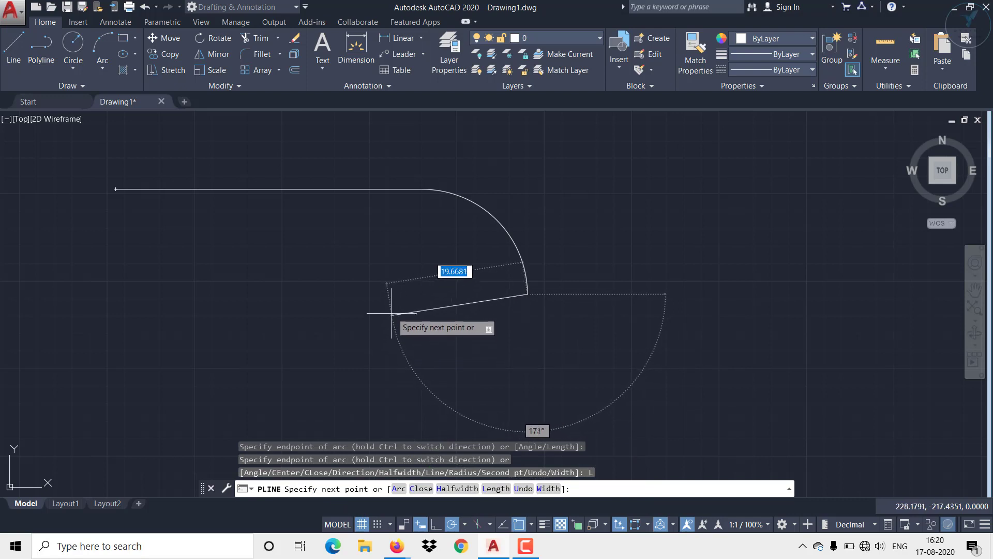
pyautogui.click(371, 294)
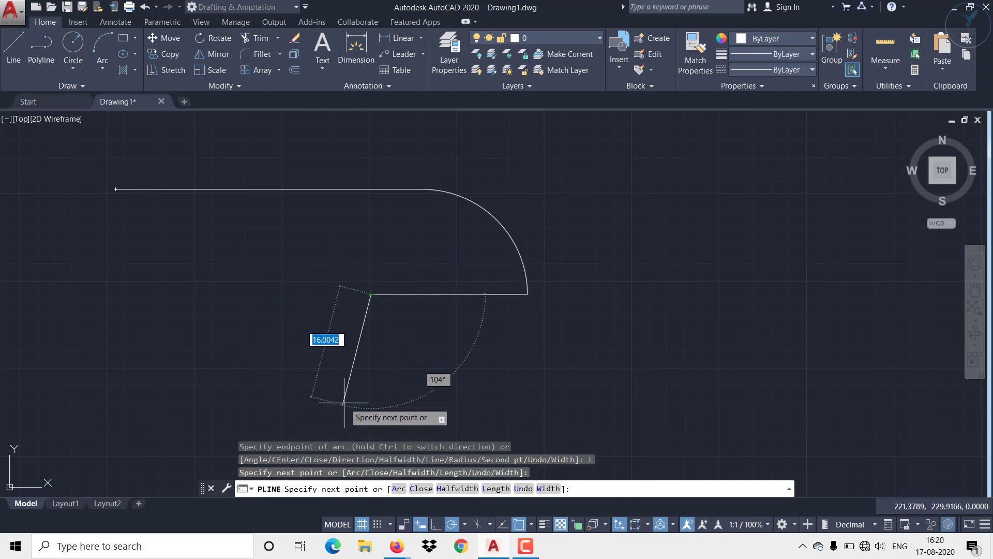
pyautogui.moveTo(362, 379); pyautogui.dragTo(408, 338, button='middle')
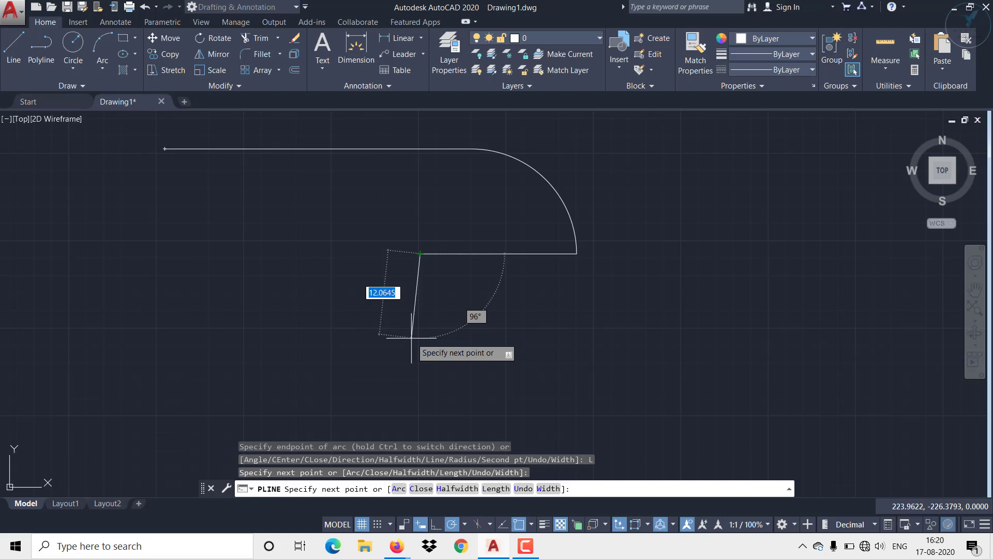
pyautogui.click(420, 370)
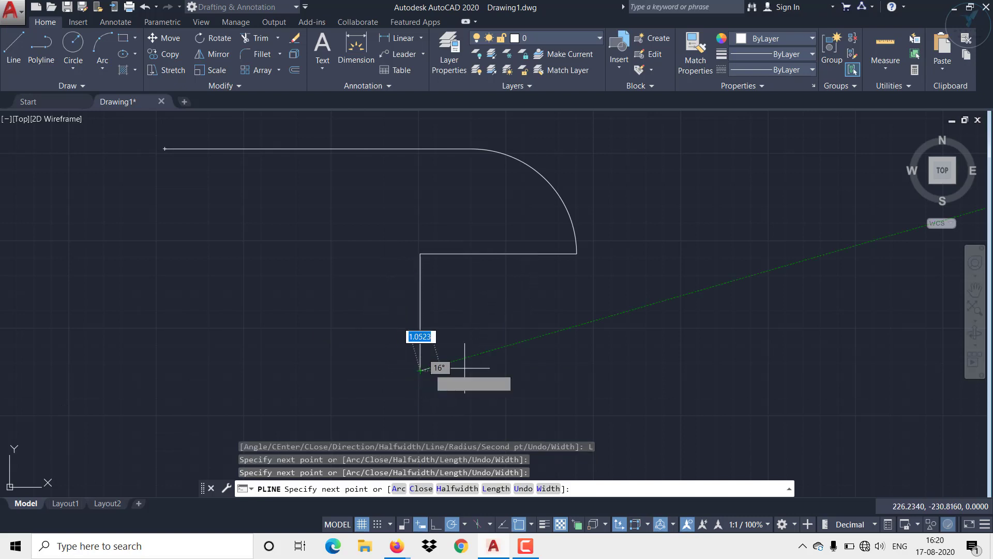
pyautogui.click(583, 370)
pyautogui.moveTo(551, 384); pyautogui.dragTo(556, 350, button='middle')
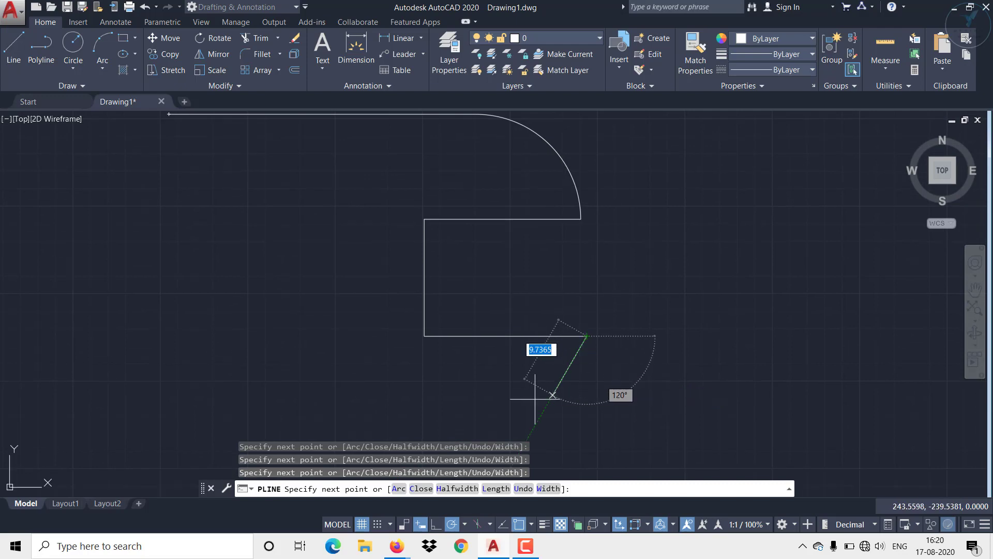
pyautogui.moveTo(569, 413); pyautogui.dragTo(593, 373, button='middle')
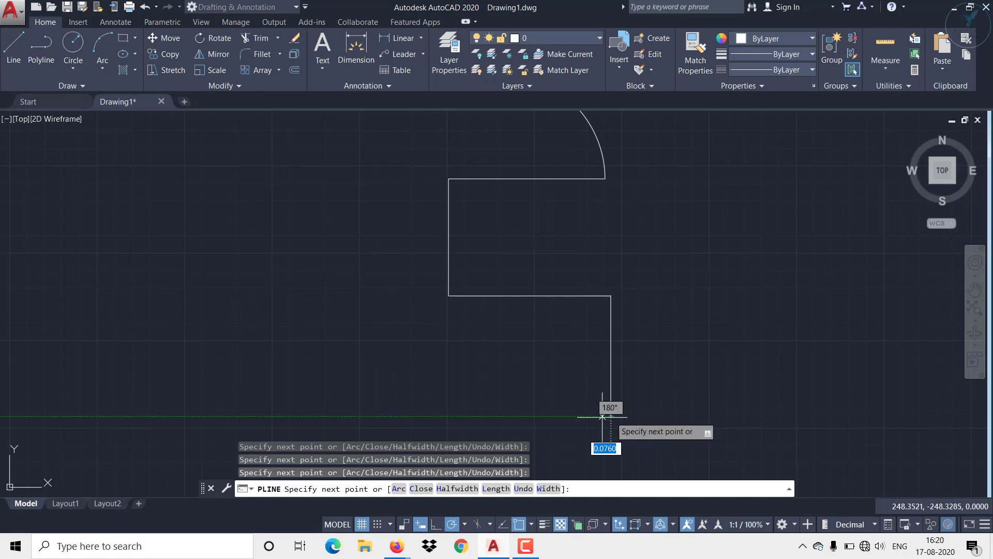
pyautogui.click(611, 415)
pyautogui.click(235, 415)
pyautogui.scroll(-2, 235, 411)
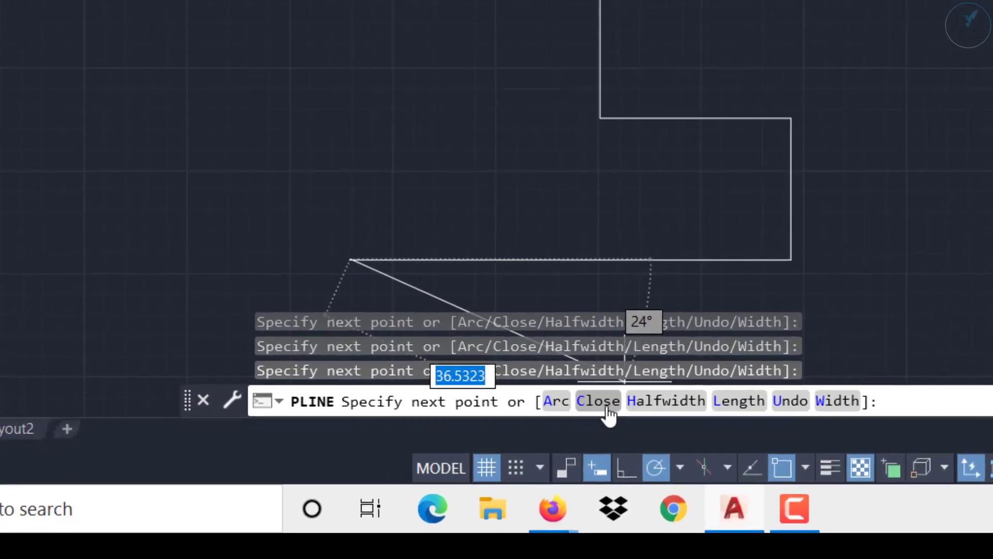
pyautogui.click(602, 399)
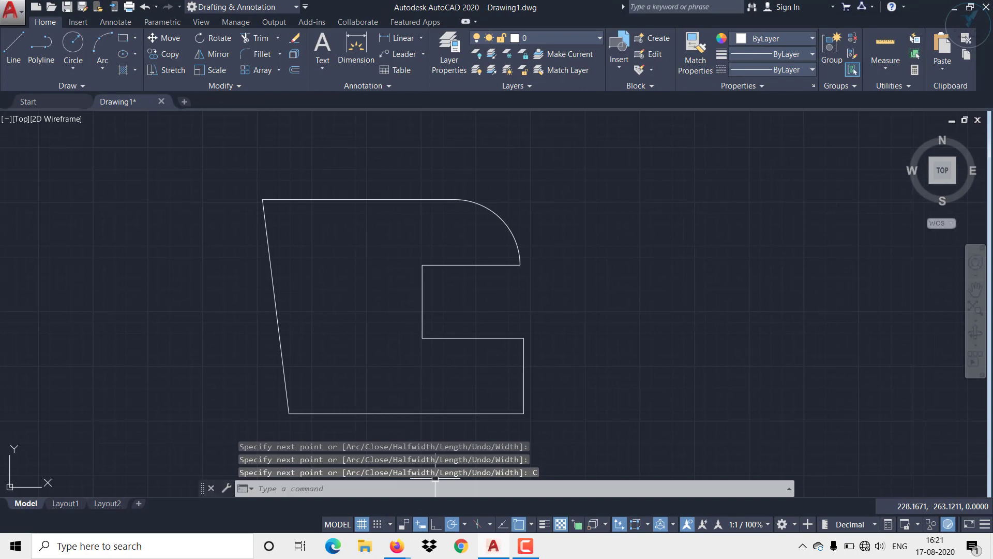
# Start another polyline to the right of the closed arc shape, with starting and ending half-widths of 5
pyautogui.moveTo(486, 270); pyautogui.dragTo(377, 230, button='middle')
pyautogui.scroll(-2, 343, 244)
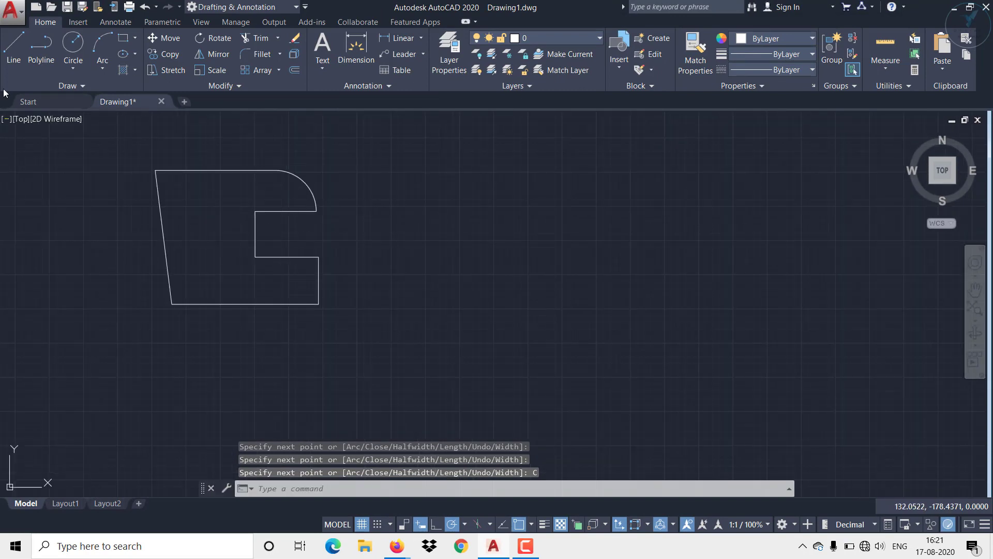
pyautogui.click(41, 49)
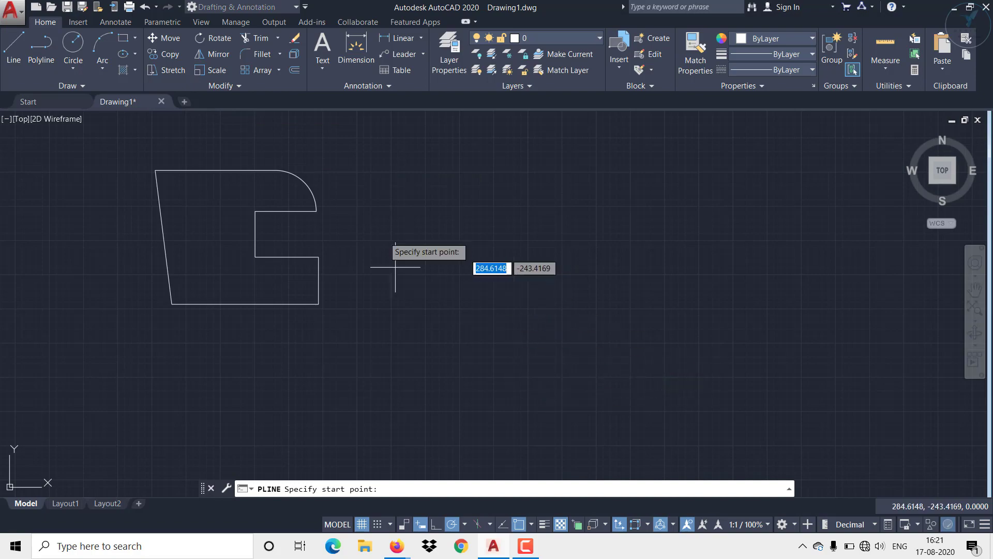
pyautogui.click(386, 159)
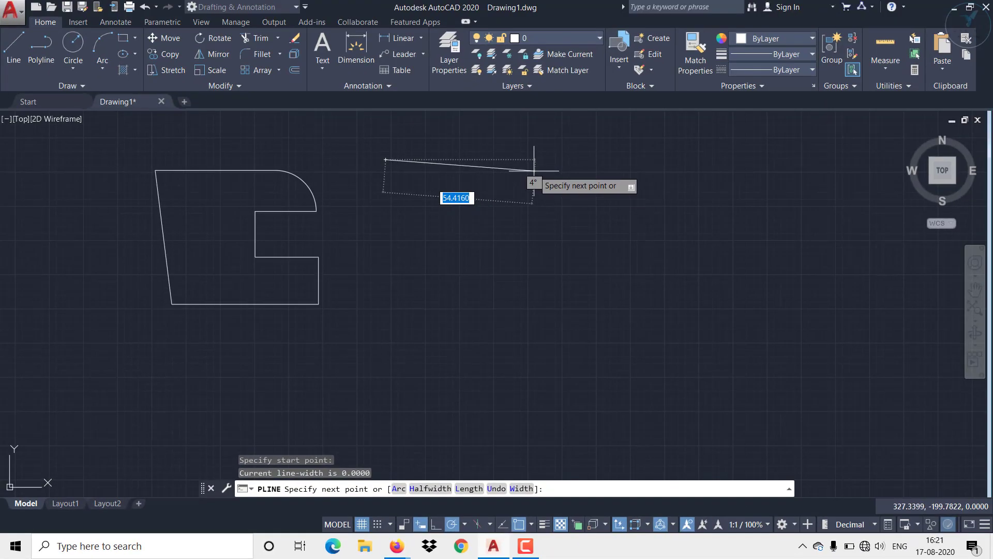
pyautogui.scroll(2, 534, 171)
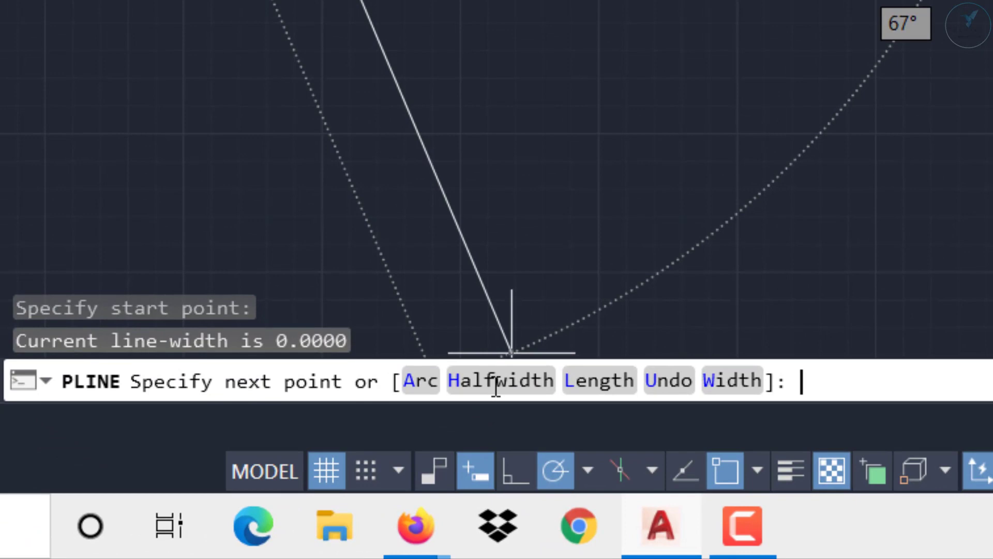
pyautogui.click(496, 381)
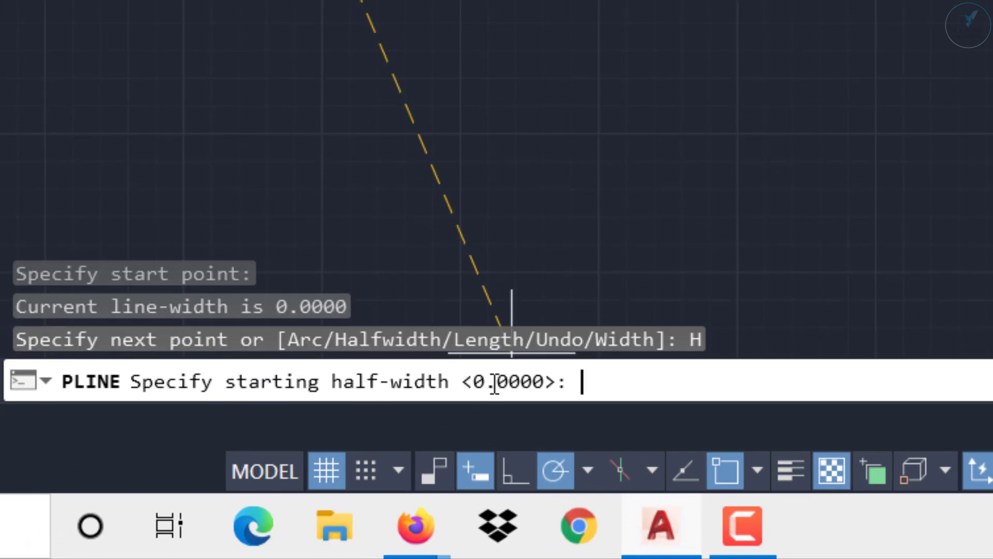
pyautogui.press('Return')
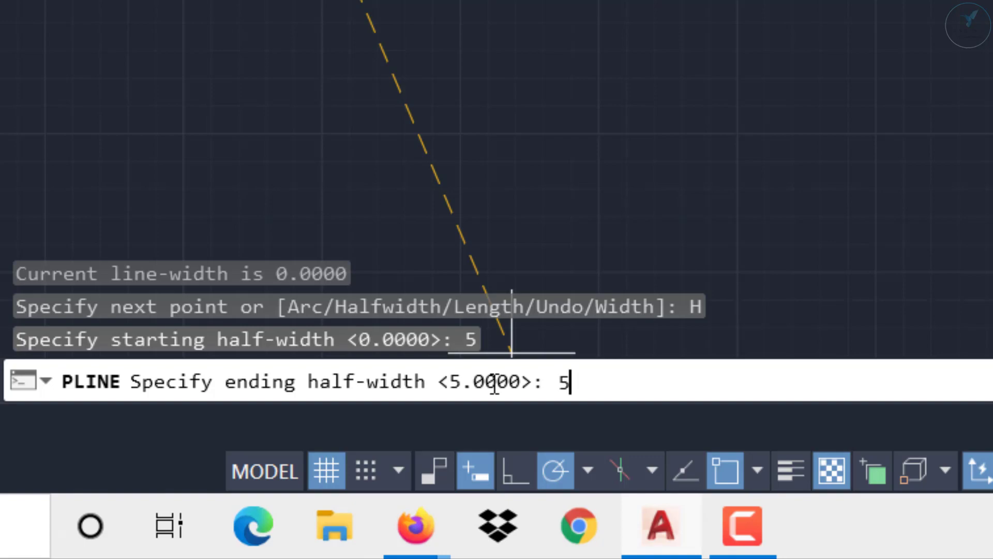
pyautogui.press('Return')
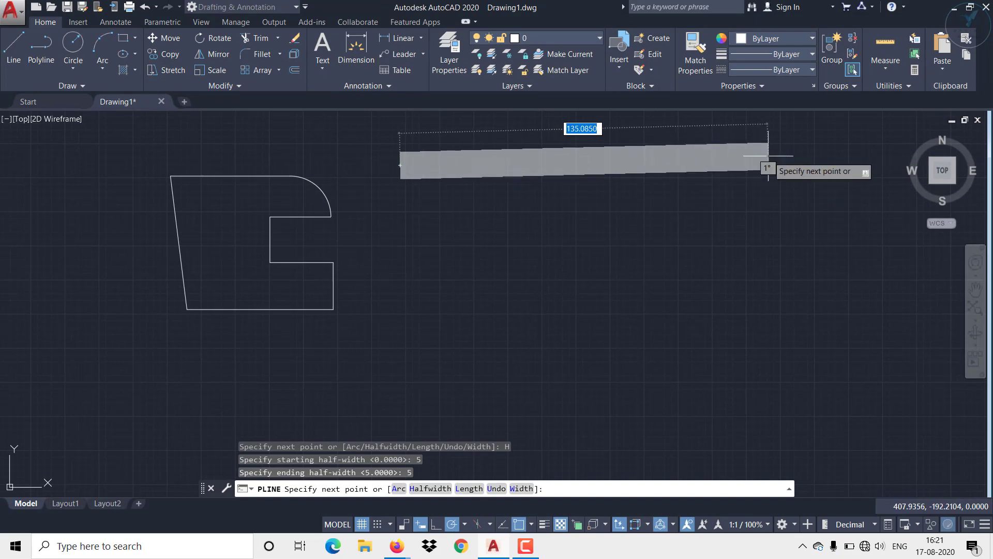
# Draw five wide segments running right, down, left, up to about mid-height, and left again toward the start point's side
pyautogui.click(773, 165)
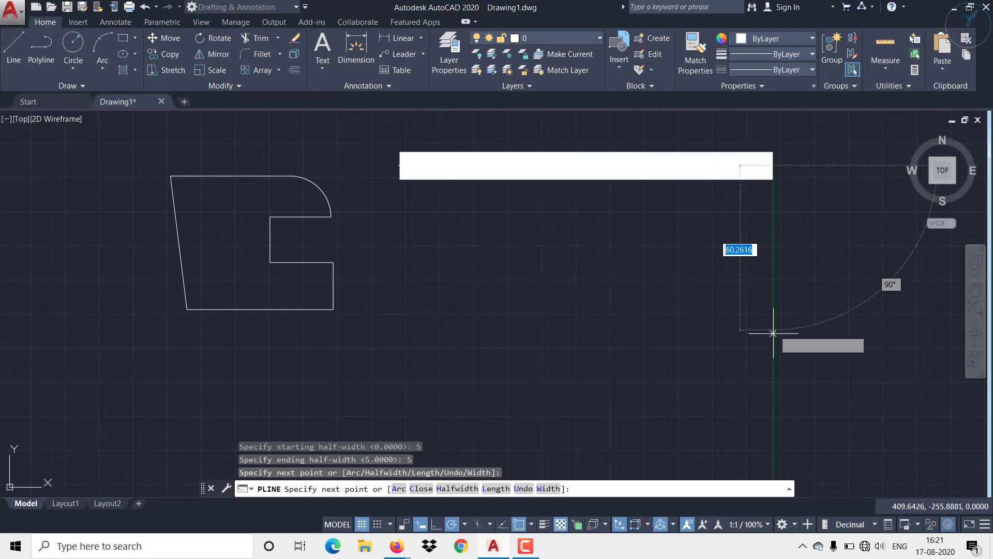
pyautogui.click(780, 395)
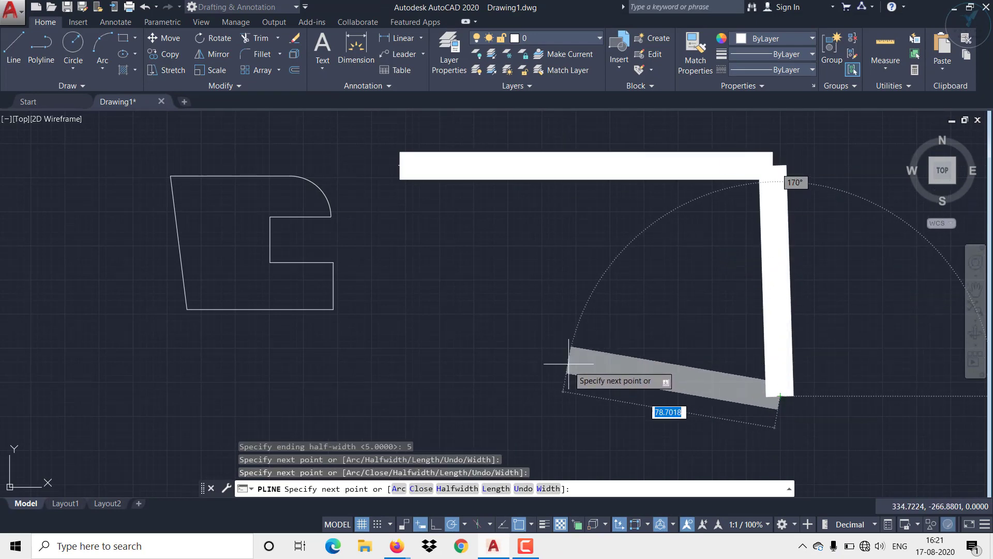
pyautogui.click(573, 397)
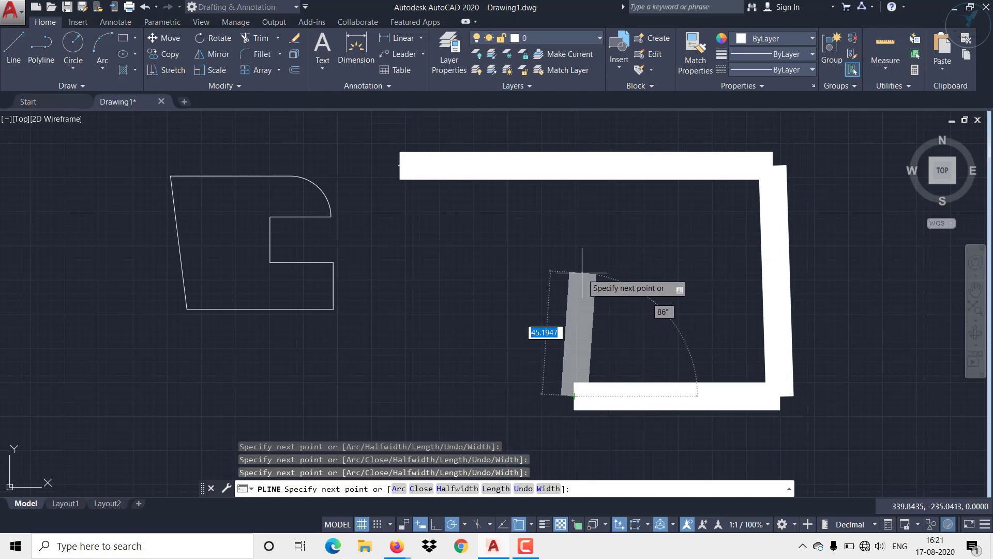
pyautogui.click(575, 272)
pyautogui.click(442, 272)
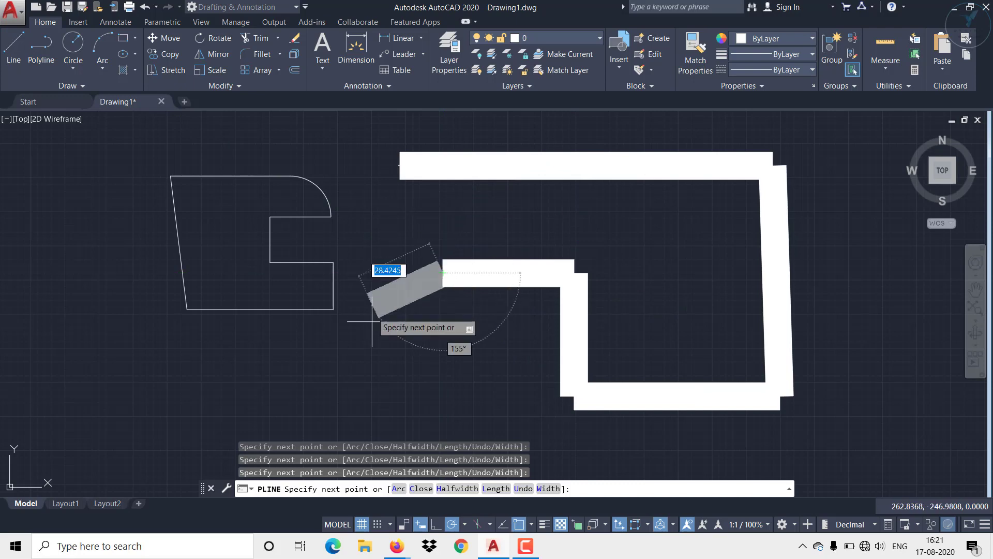
# Join the wide polyline's last segment back to its start point with an arc, and end the polyline
pyautogui.write('A')
pyautogui.press('Return')
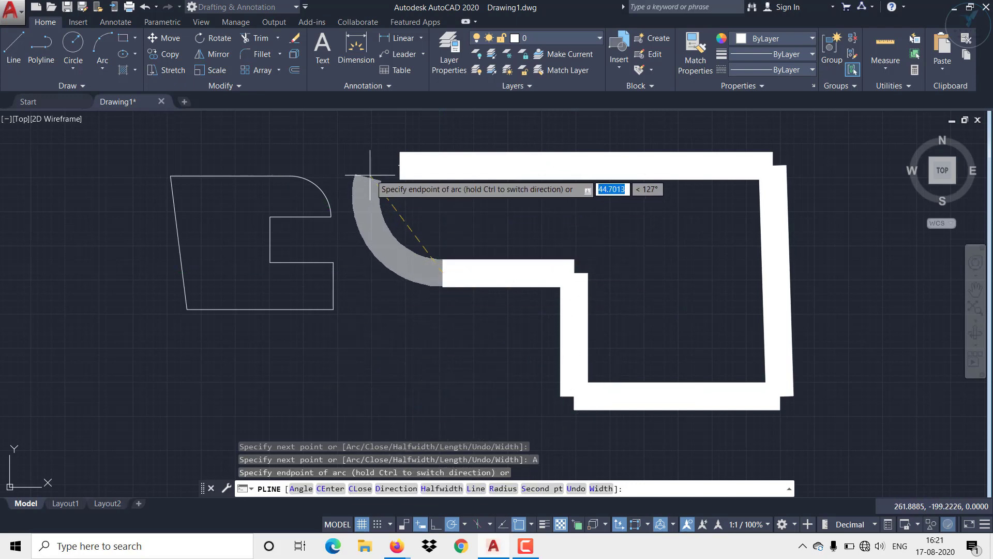
pyautogui.click(401, 165)
pyautogui.press('Escape')
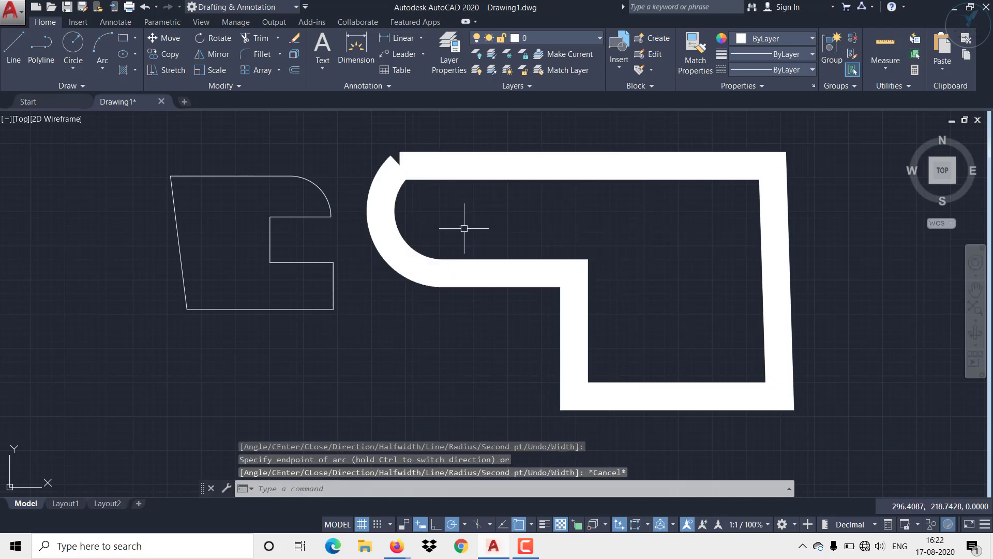
# Start a new polyline in the empty area below the thin closed arc shape
pyautogui.scroll(-2, 517, 218)
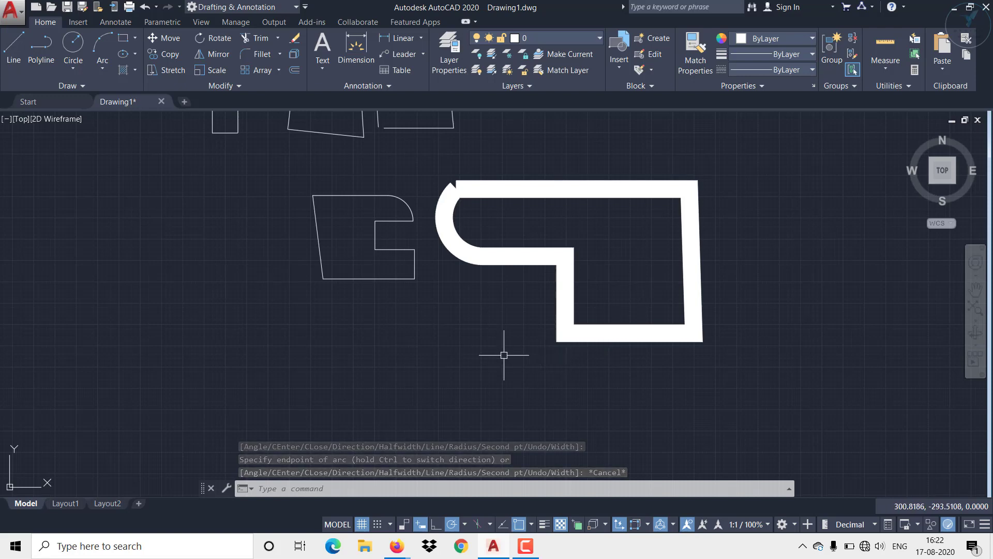
pyautogui.scroll(3, 506, 348)
pyautogui.moveTo(475, 332); pyautogui.dragTo(402, 366, button='middle')
pyautogui.scroll(-2, 389, 344)
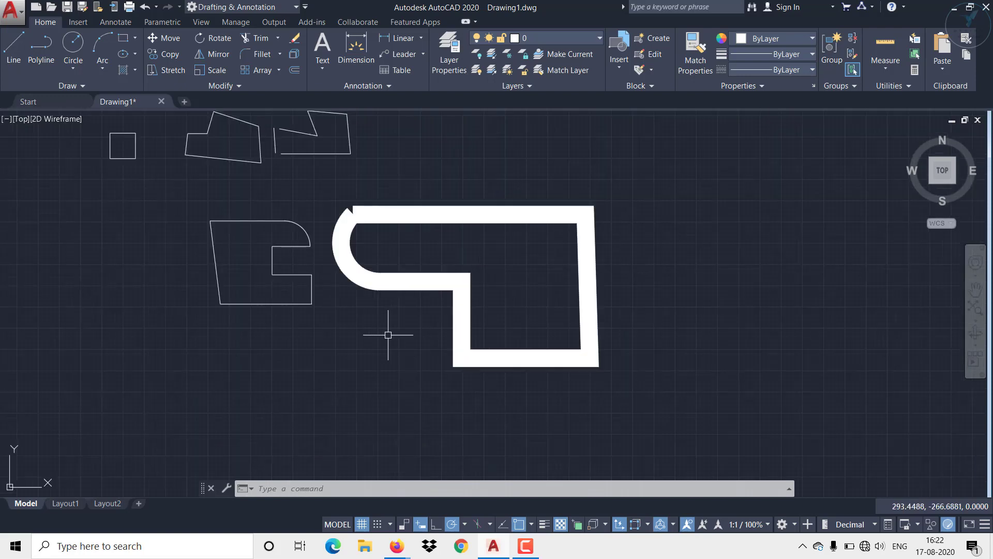
pyautogui.moveTo(388, 333)
pyautogui.mouseDown(button='middle')
pyautogui.moveTo(467, 319)
pyautogui.moveTo(511, 405)
pyautogui.mouseUp(button='middle')
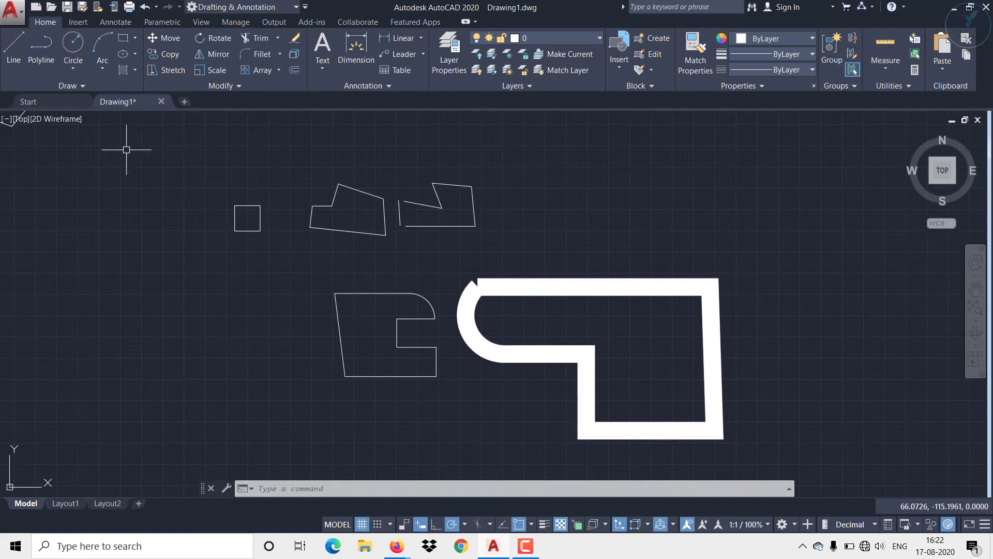
pyautogui.click(45, 68)
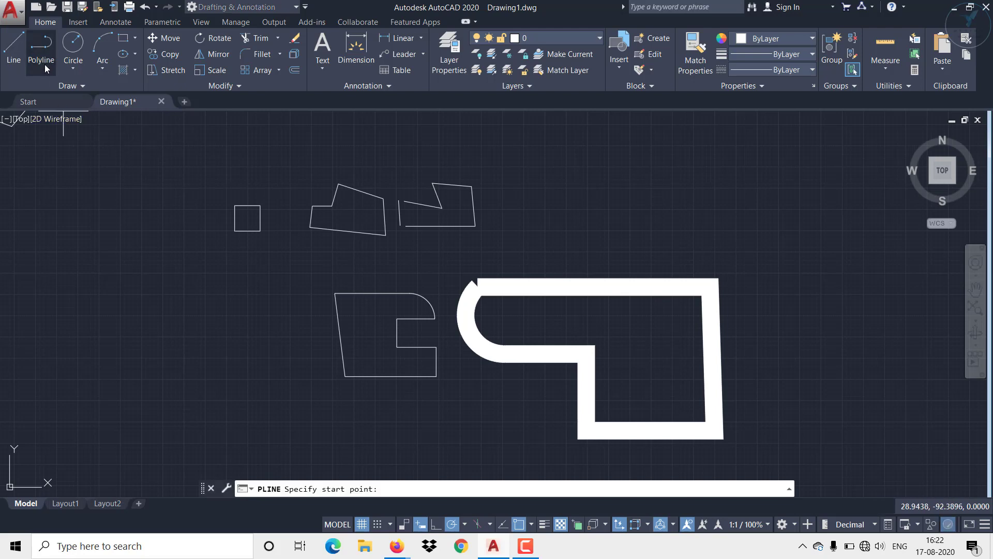
pyautogui.moveTo(348, 372); pyautogui.dragTo(344, 249, button='middle')
pyautogui.moveTo(267, 407); pyautogui.dragTo(288, 373, button='middle')
pyautogui.click(289, 372)
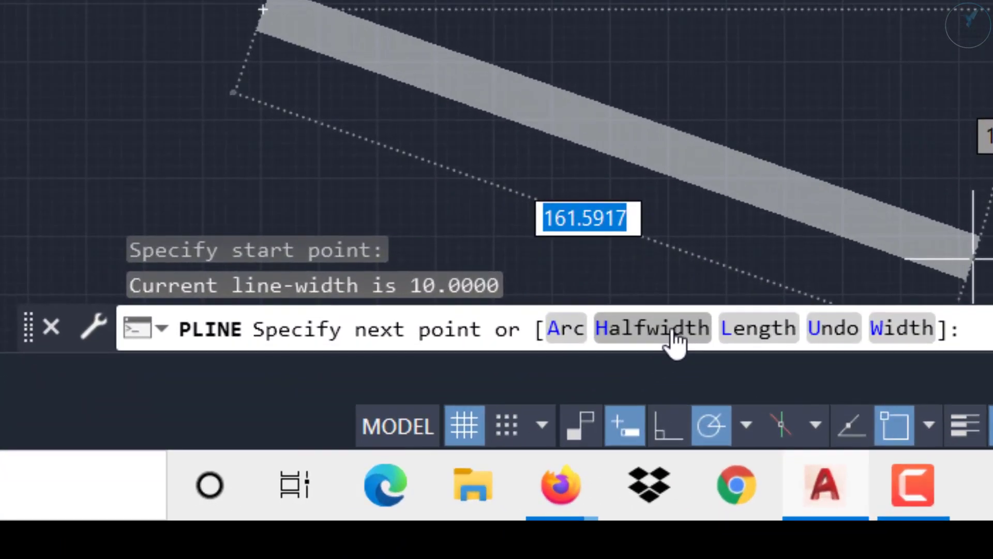
# Set the polyline's starting and ending half-widths to 0
pyautogui.click(653, 328)
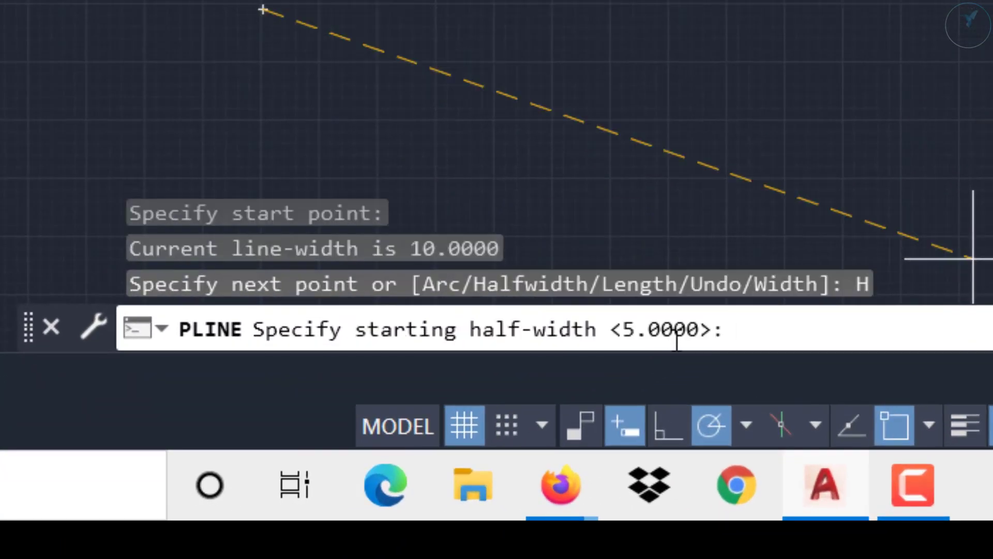
pyautogui.write('0')
pyautogui.press('Return')
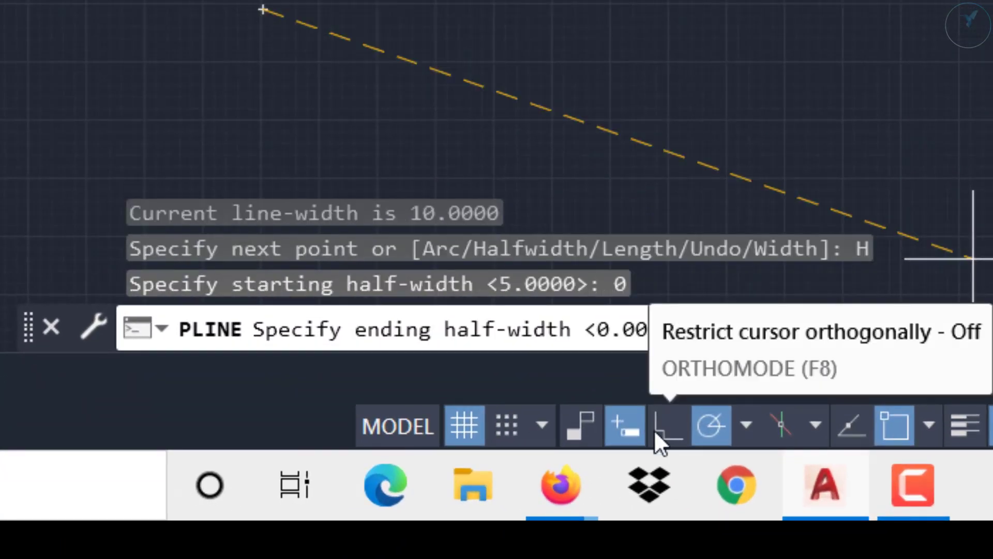
pyautogui.write('0')
pyautogui.press('Return')
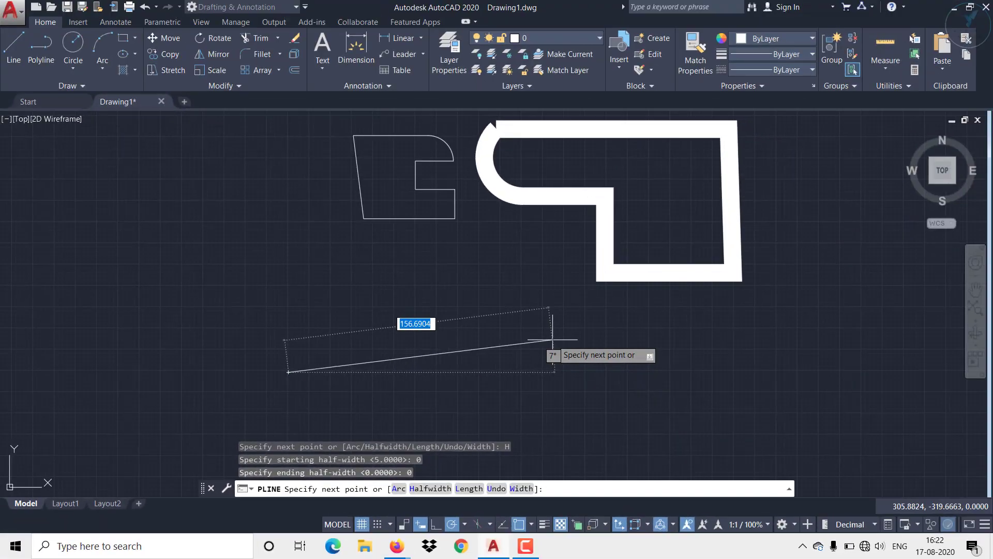
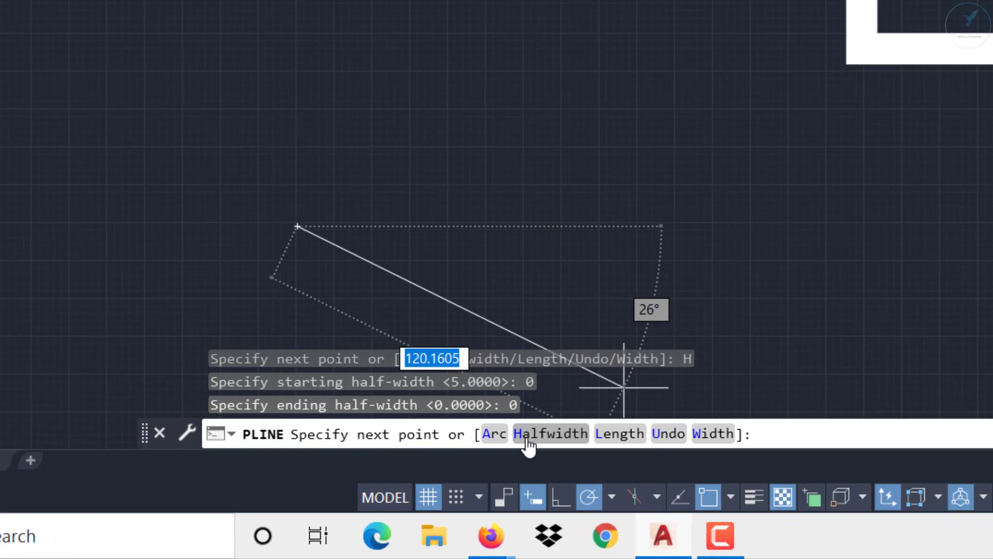
# Set the polyline's starting and ending half-widths to 5, draw one horizontal segment to the right, and end the polyline
pyautogui.click(430, 489)
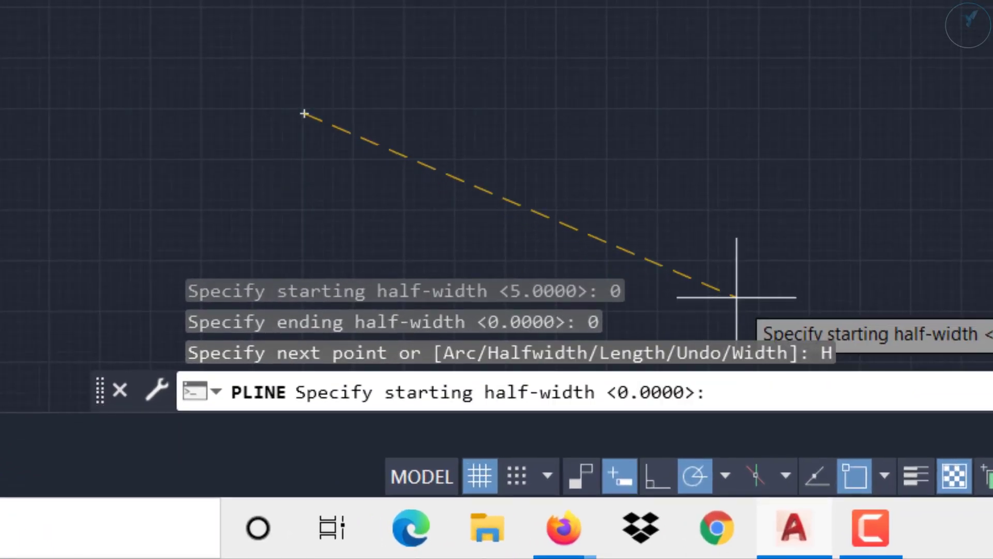
pyautogui.write('5')
pyautogui.press('Return')
pyautogui.write('5')
pyautogui.press('Return')
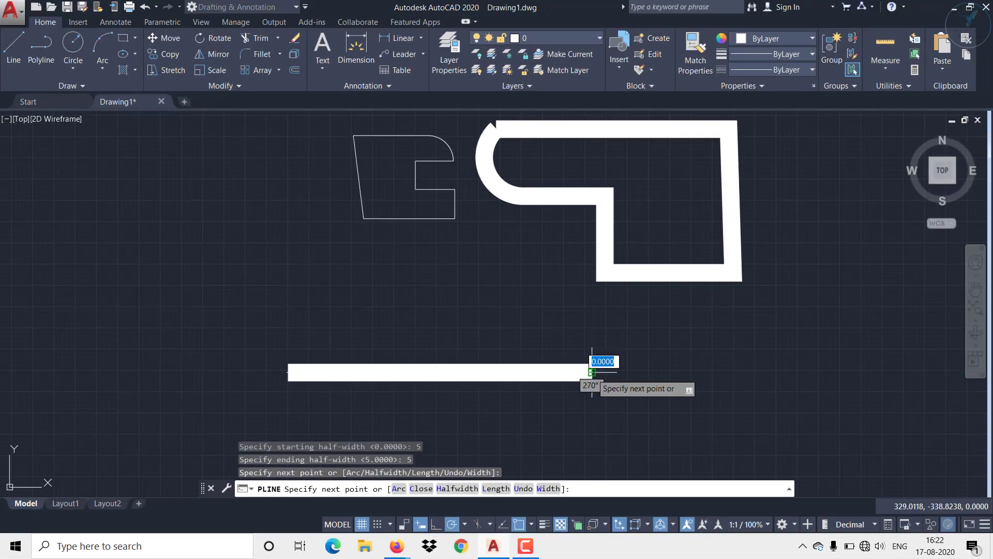
pyautogui.click(592, 372)
pyautogui.press('Escape')
# Start another polyline directly below the horizontal bar's left end, with starting and ending half-widths of 0
pyautogui.moveTo(538, 393); pyautogui.dragTo(528, 349, button='middle')
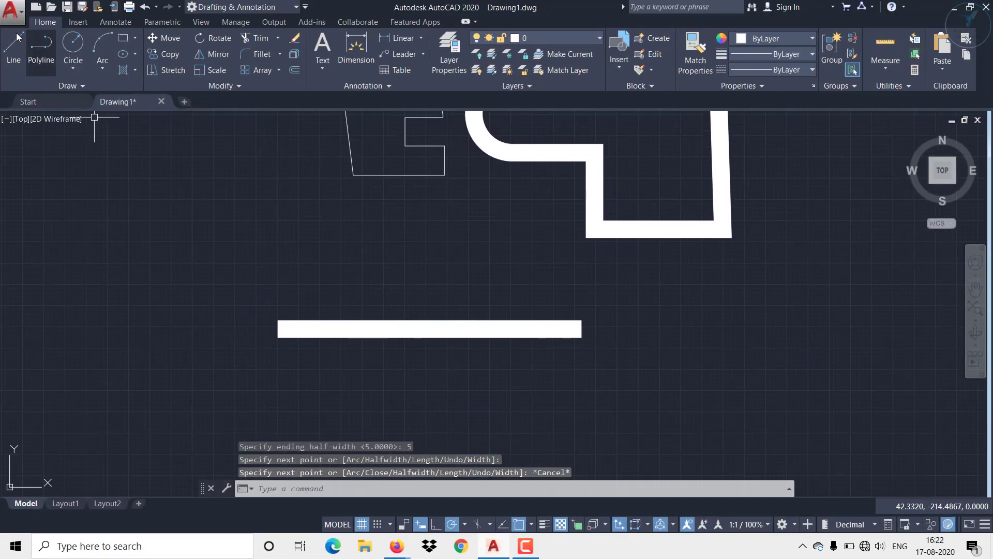
pyautogui.click(41, 46)
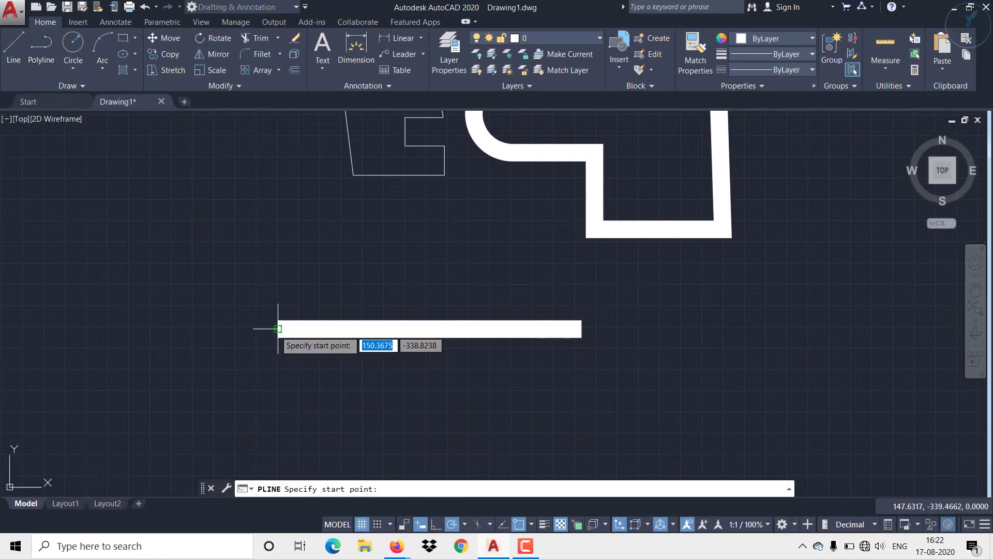
pyautogui.click(278, 438)
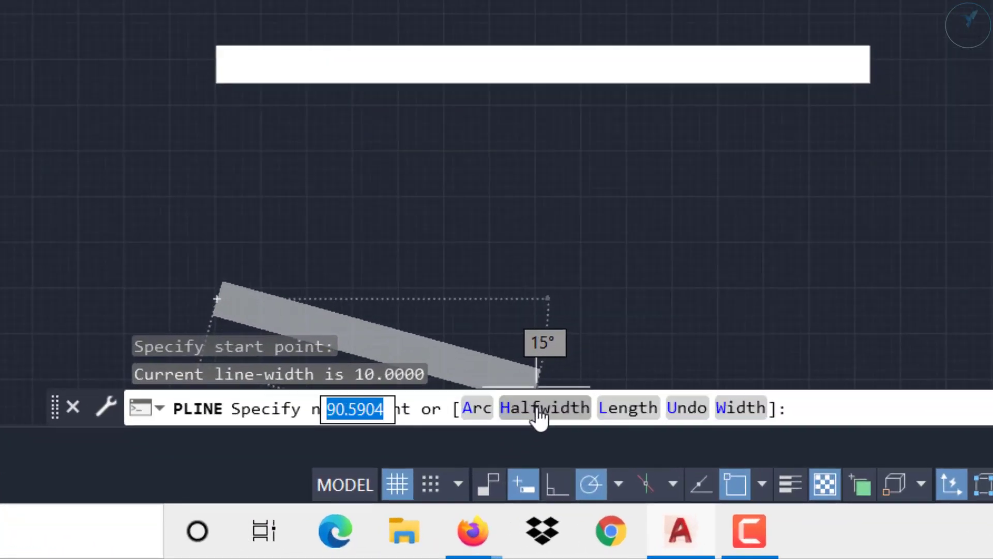
pyautogui.click(429, 489)
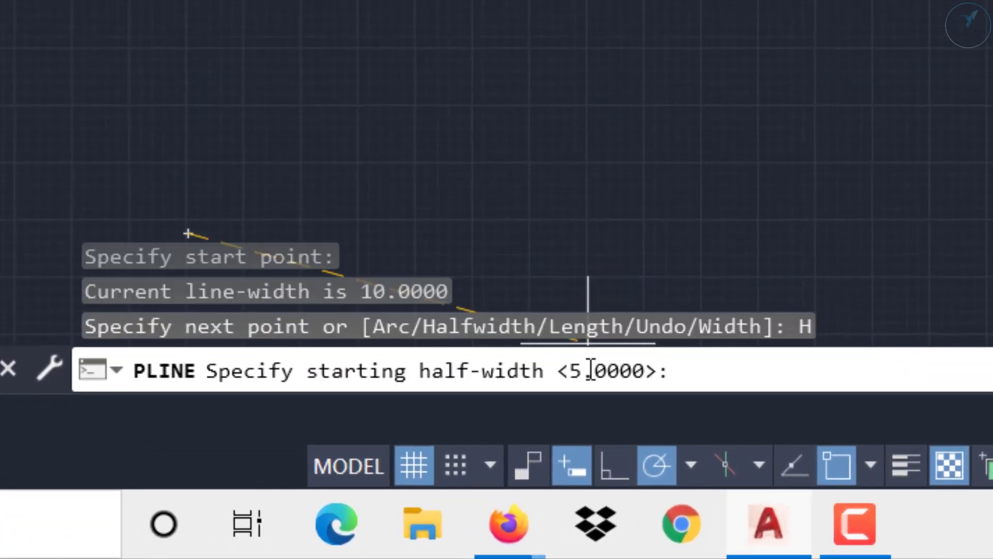
pyautogui.write('0')
pyautogui.press('Return')
pyautogui.write('0')
pyautogui.press('Return')
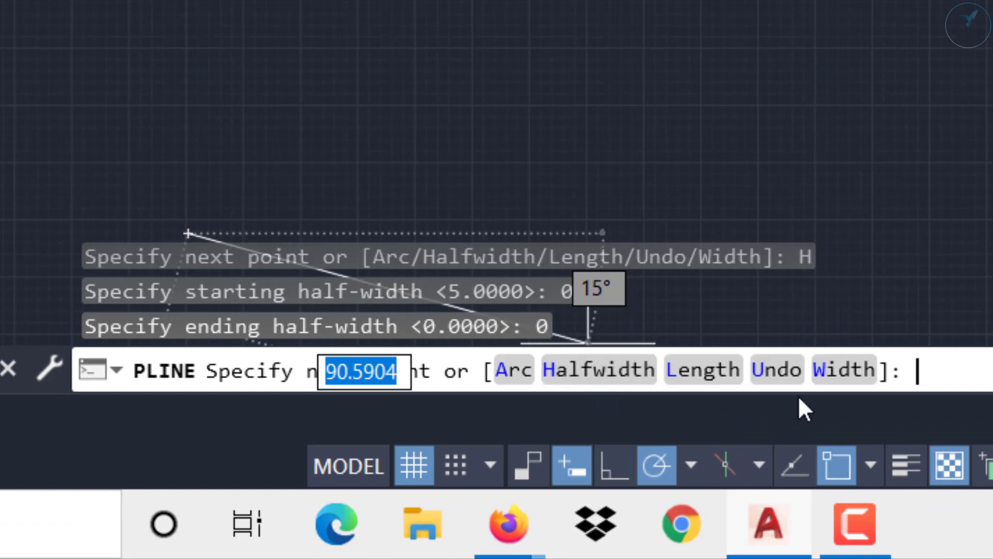
# Set starting and ending widths of 5, draw a horizontal segment nearly as long as the bar above, and end the polyline
pyautogui.click(847, 370)
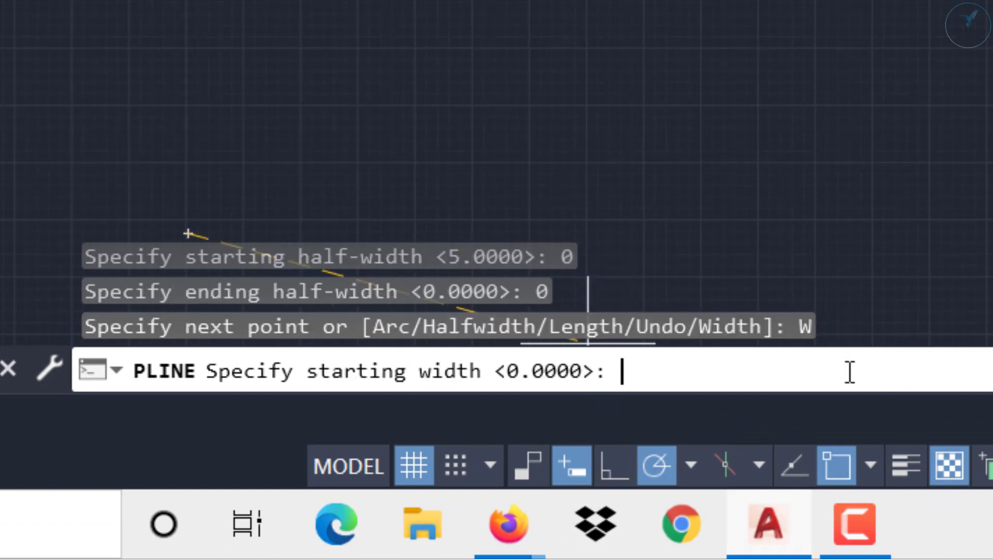
pyautogui.write('5')
pyautogui.press('Return')
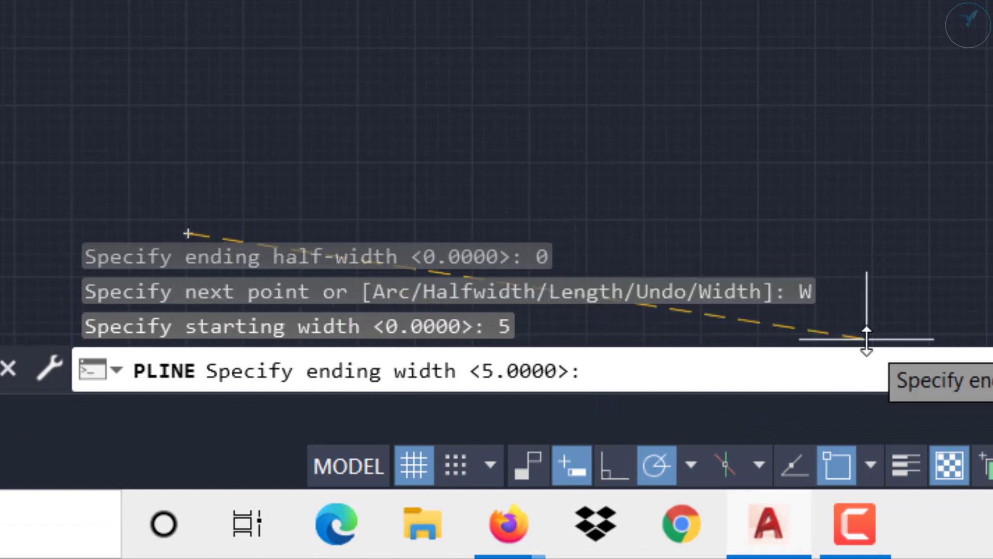
pyautogui.write('5')
pyautogui.press('Return')
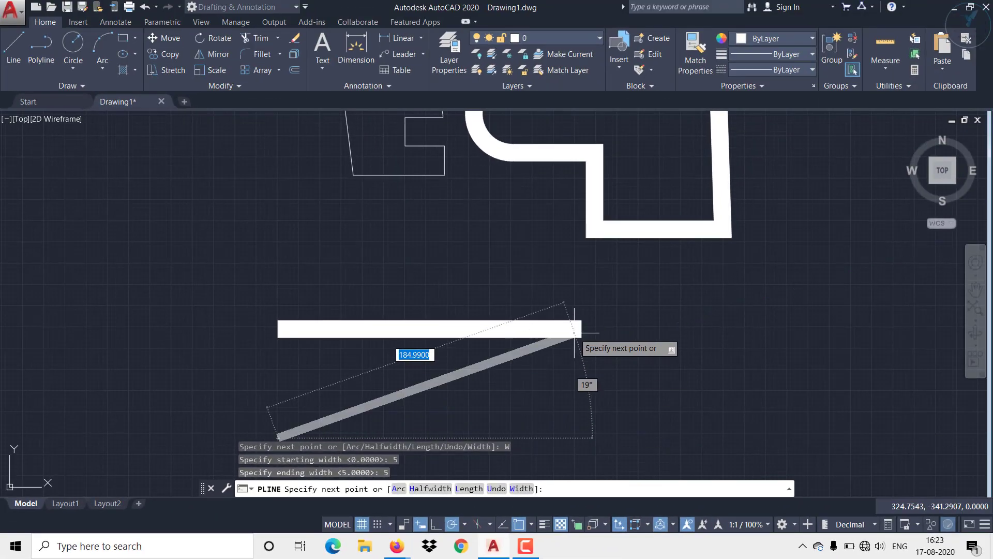
pyautogui.click(578, 438)
pyautogui.press('Escape')
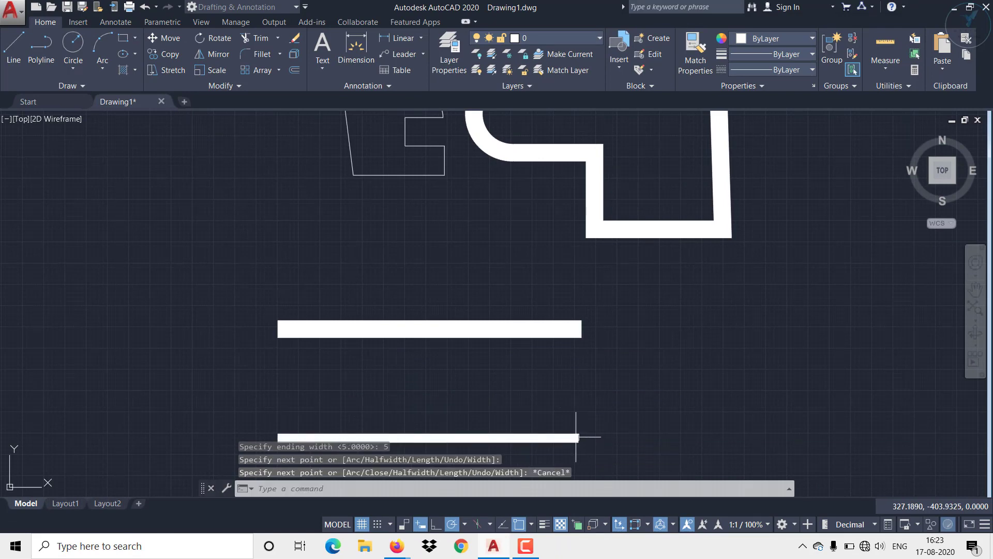
pyautogui.moveTo(501, 348); pyautogui.dragTo(474, 307, button='middle')
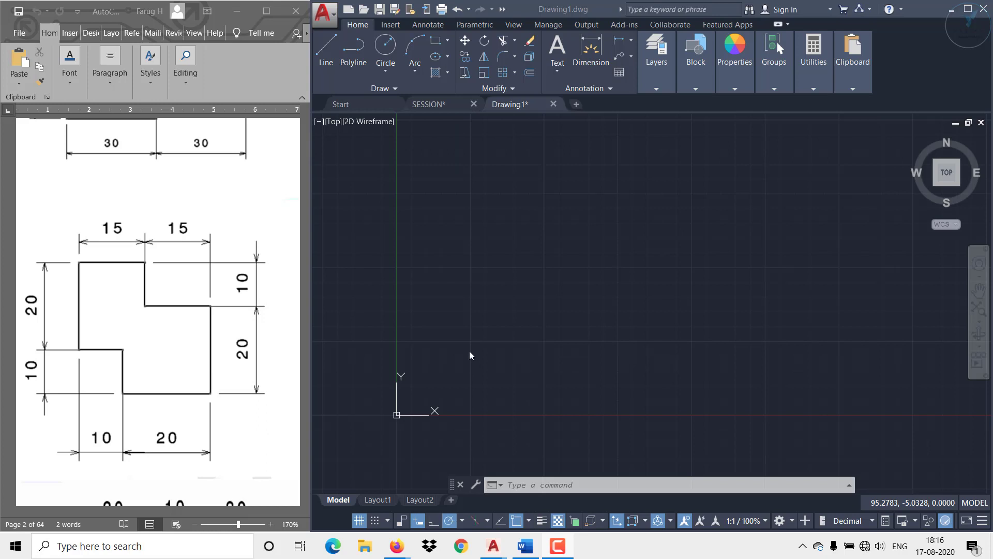
pyautogui.click(361, 63)
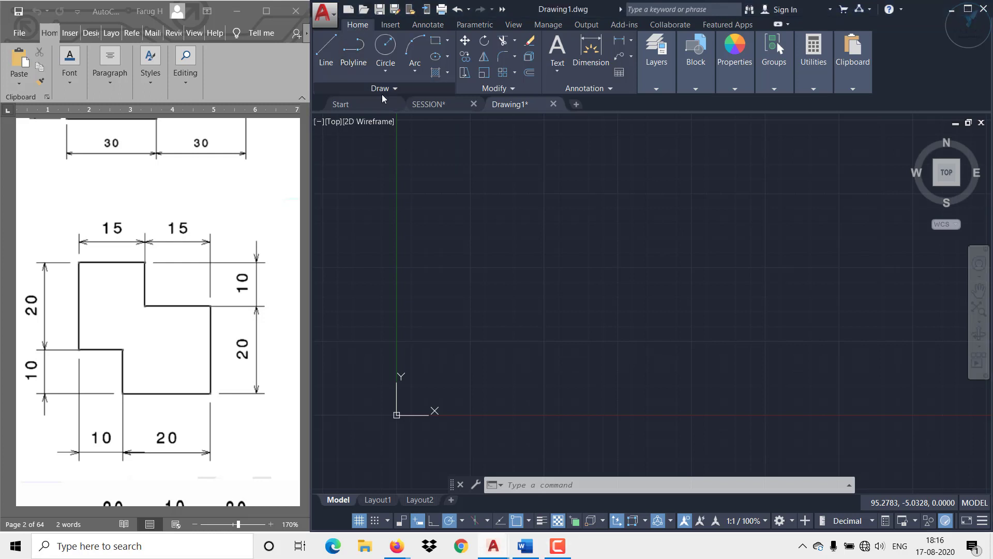
pyautogui.click(361, 63)
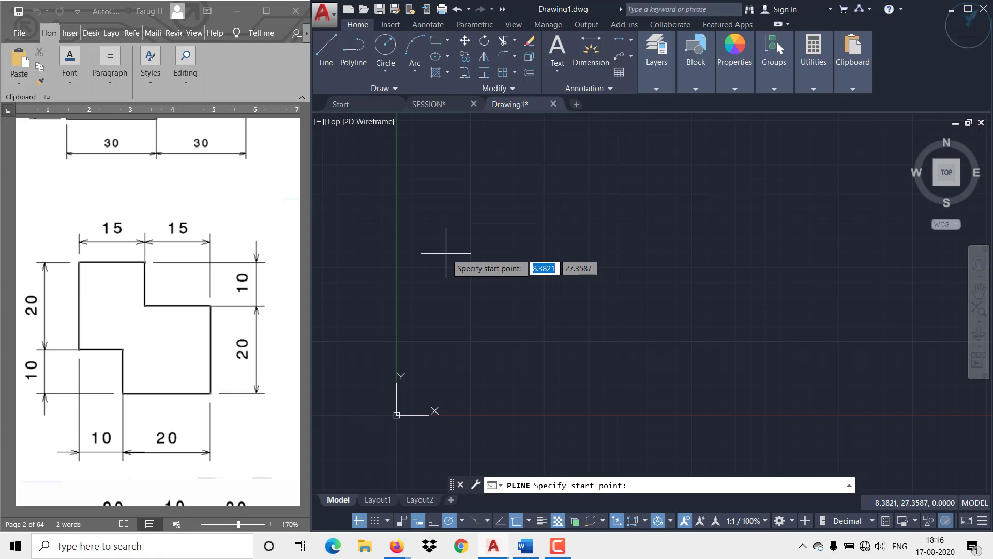
pyautogui.press('Escape')
# Configure the drawing units with a length precision of 0.00 and an insertion scale in millimeters
pyautogui.write('UN')
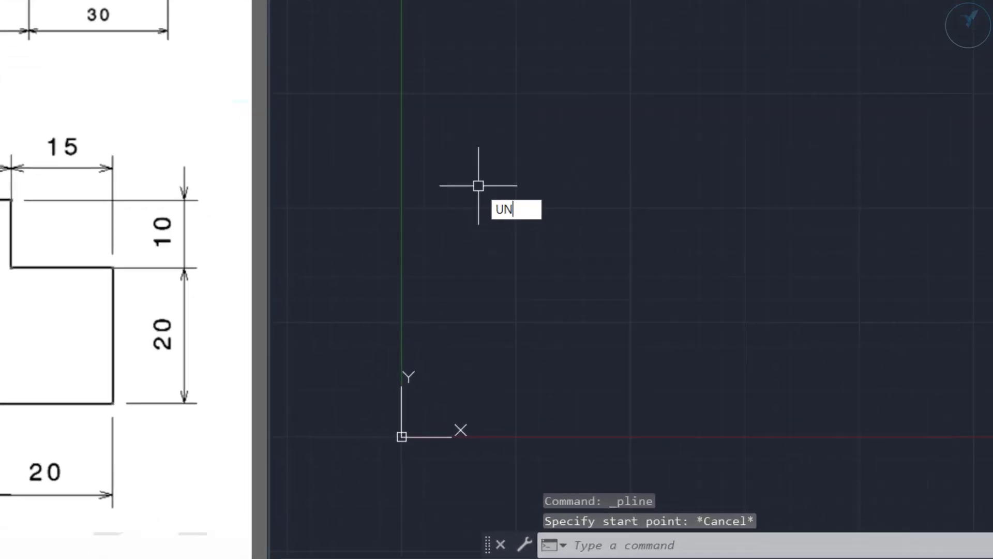
pyautogui.press('Return')
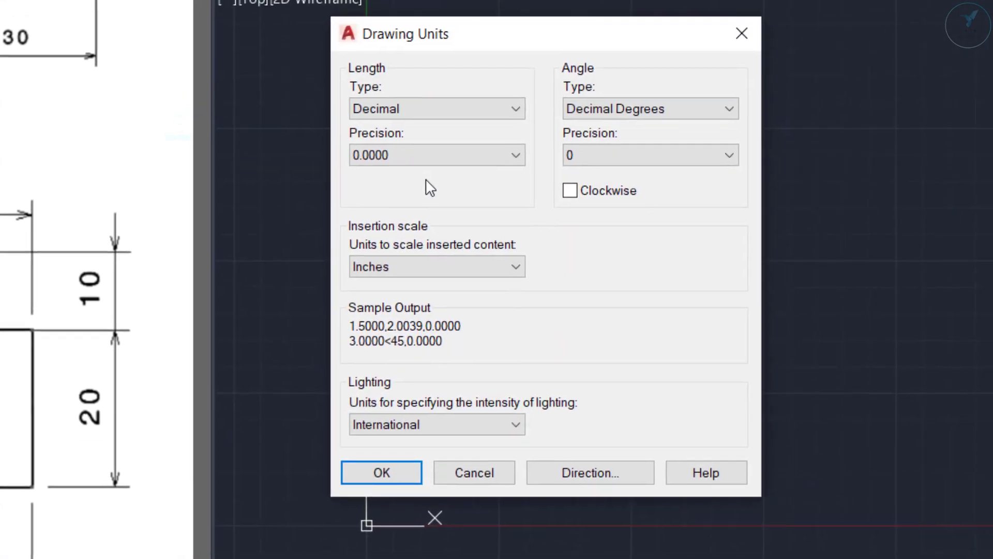
pyautogui.click(394, 165)
pyautogui.click(376, 218)
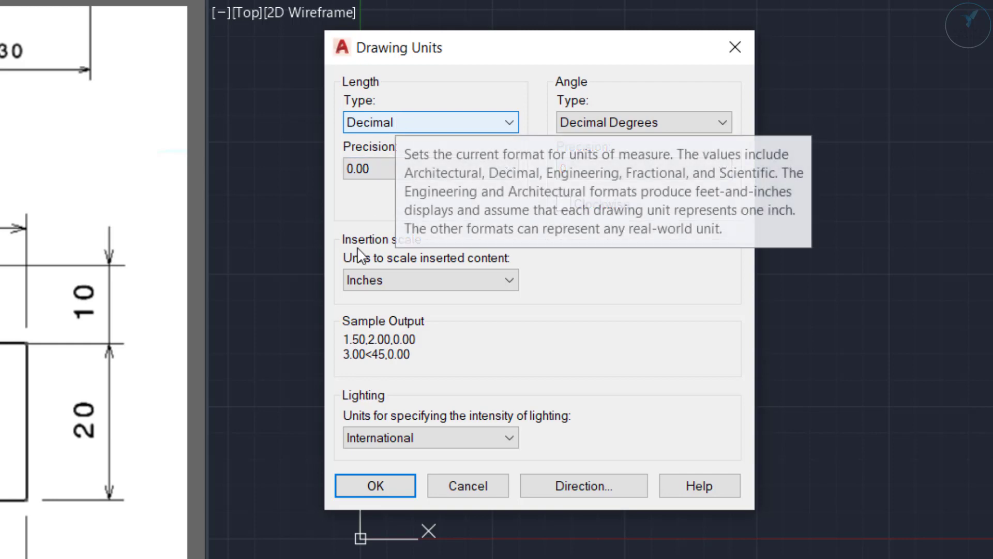
pyautogui.click(368, 283)
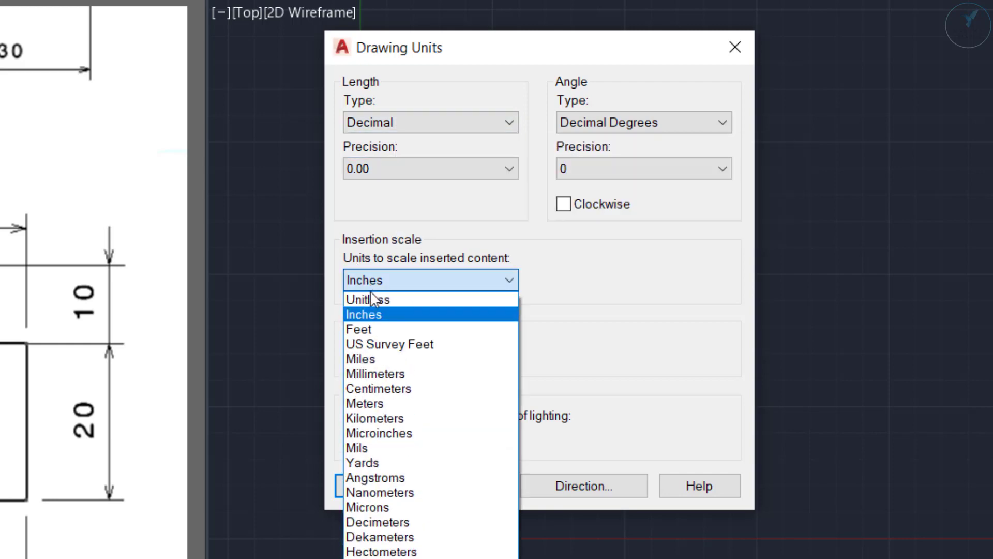
pyautogui.click(380, 373)
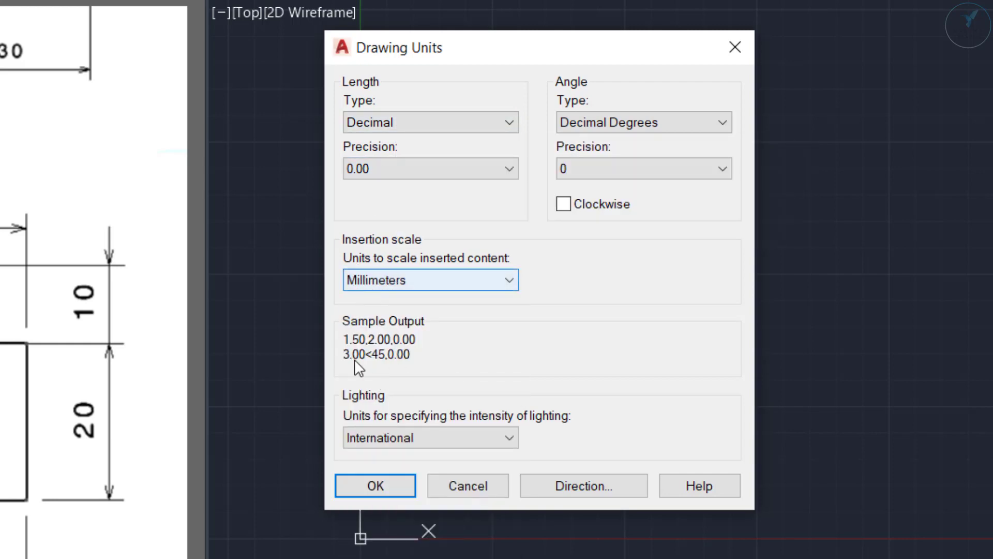
pyautogui.click(368, 483)
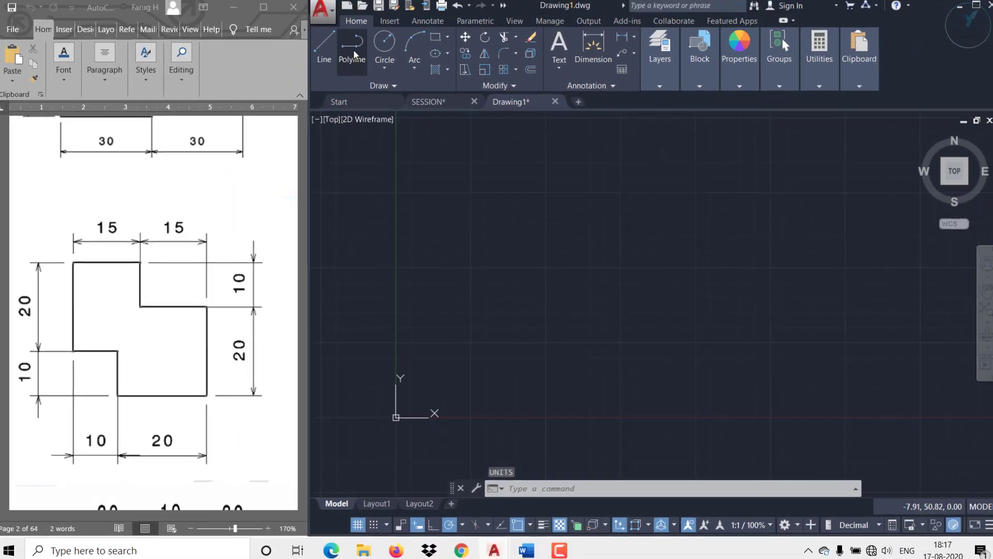
# Start a polyline above and right of the origin and draw segments 15 right, 10 down, 15 right and 20 down
pyautogui.click(355, 57)
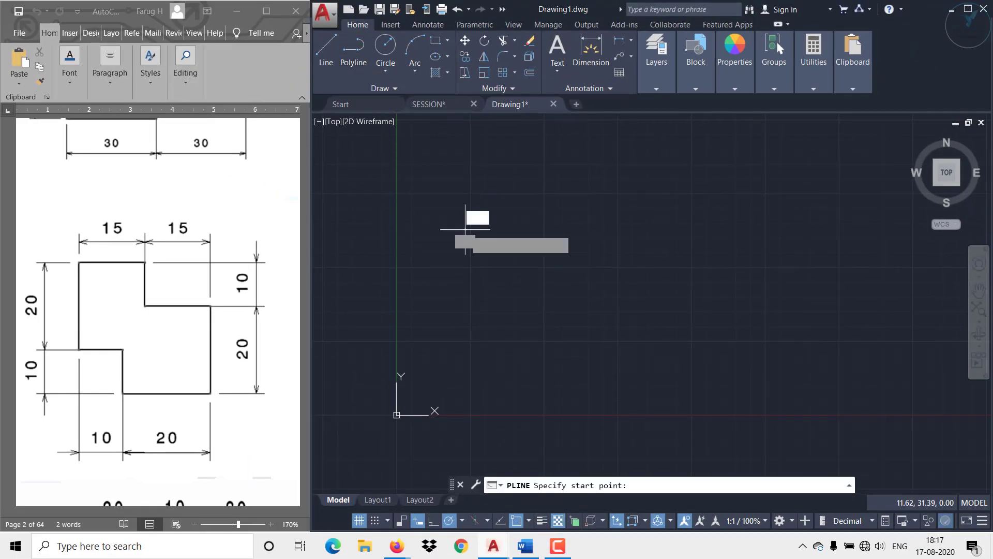
pyautogui.click(465, 229)
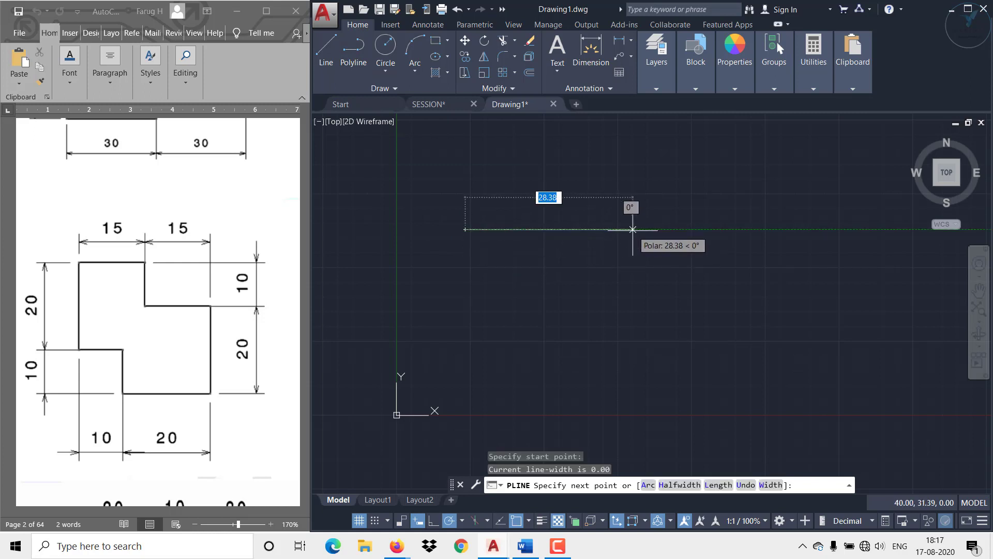
pyautogui.write('15')
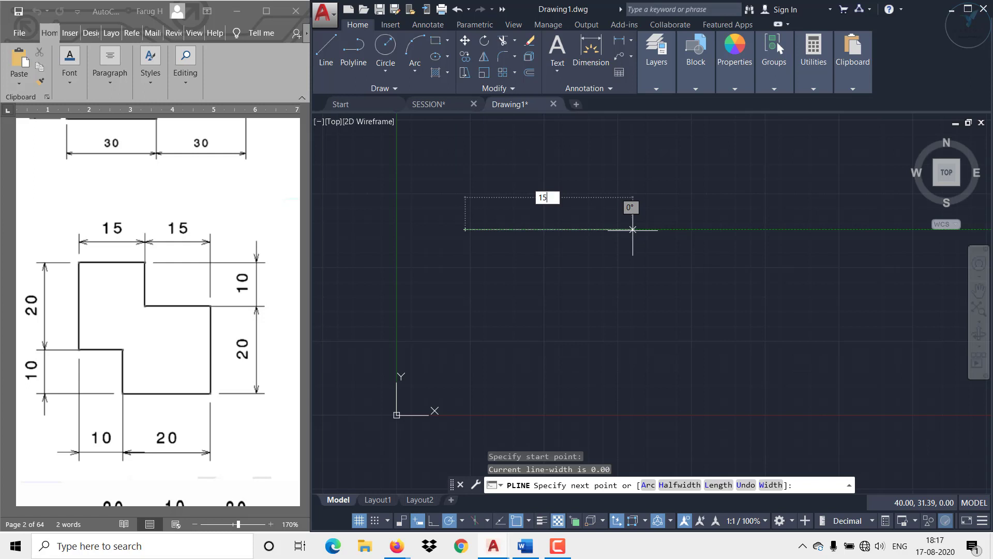
pyautogui.press('Return')
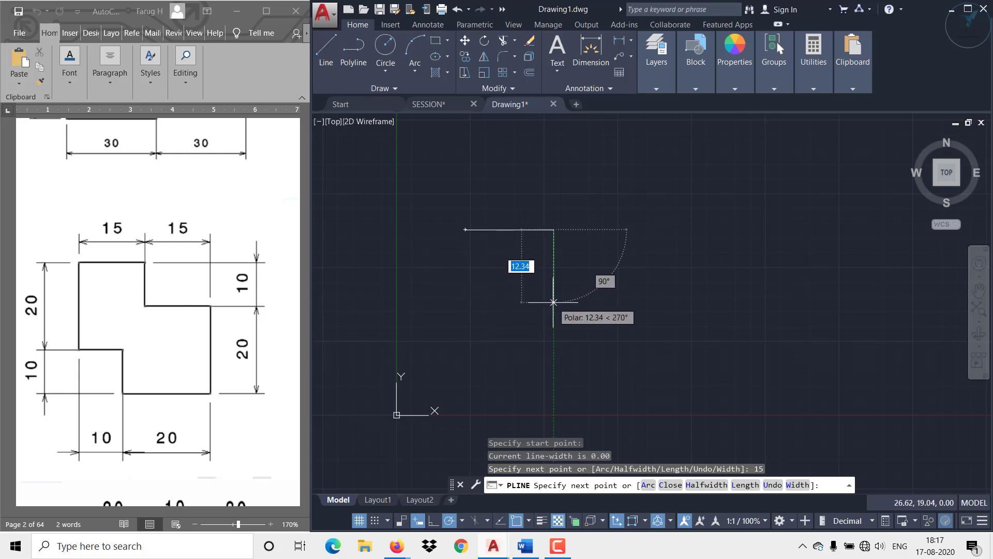
pyautogui.write('10')
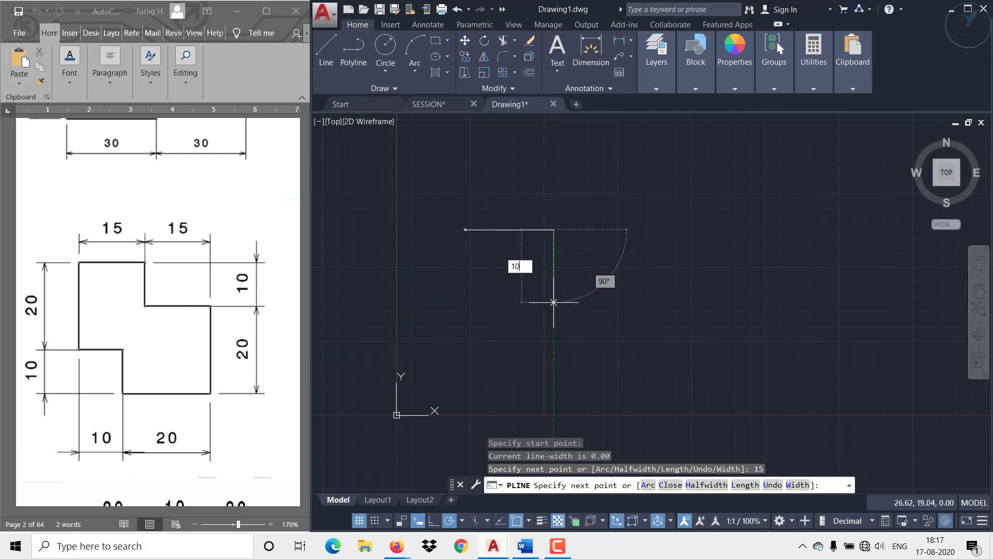
pyautogui.press('Return')
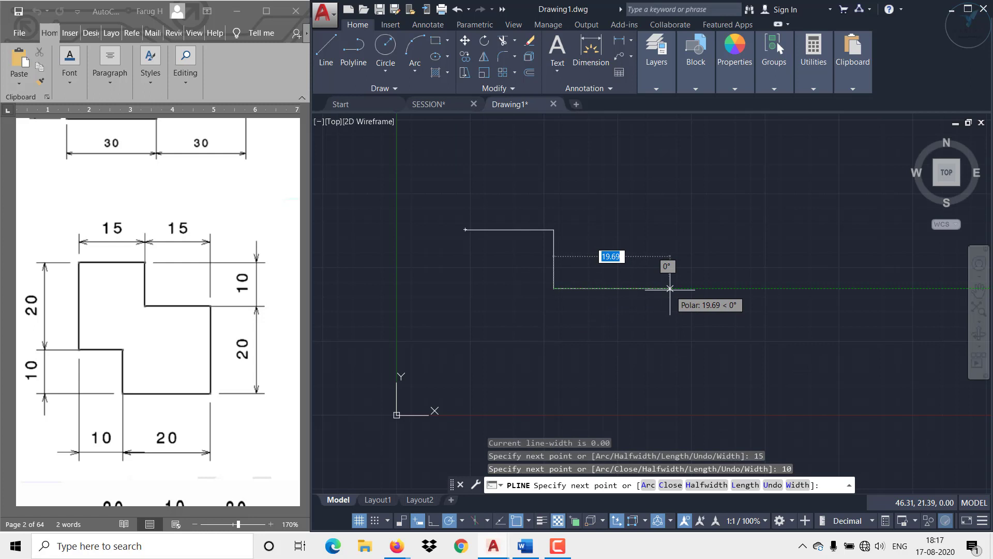
pyautogui.write('15')
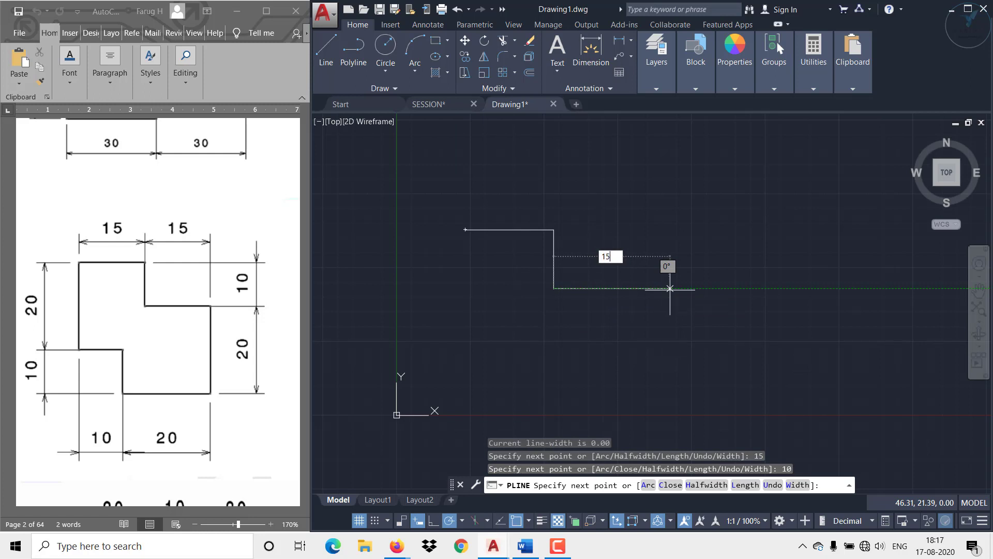
pyautogui.press('Return')
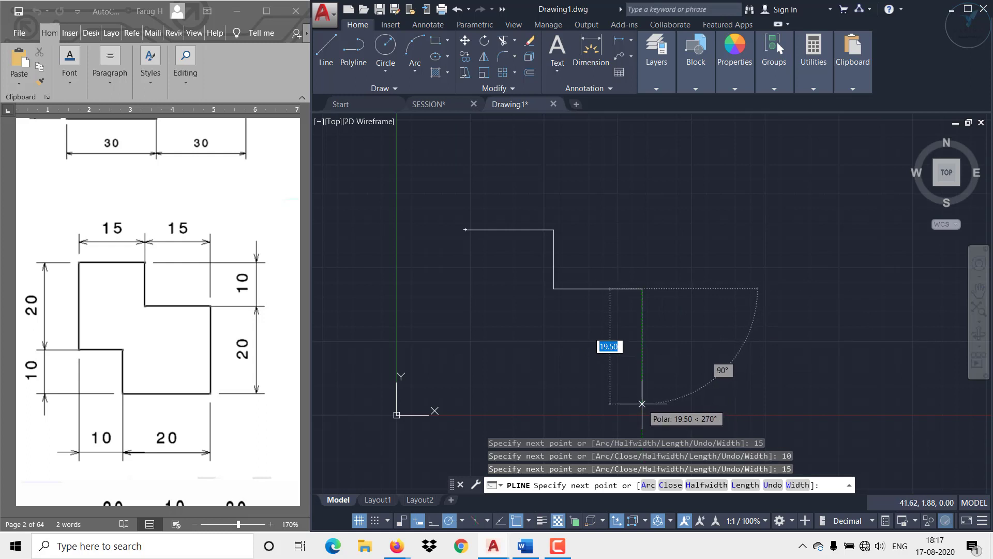
pyautogui.write('20')
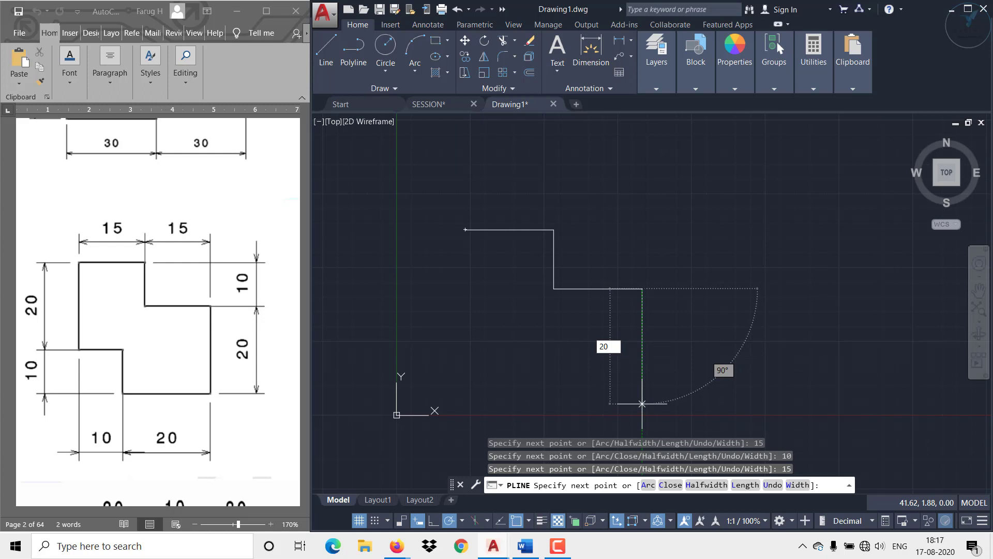
pyautogui.press('Return')
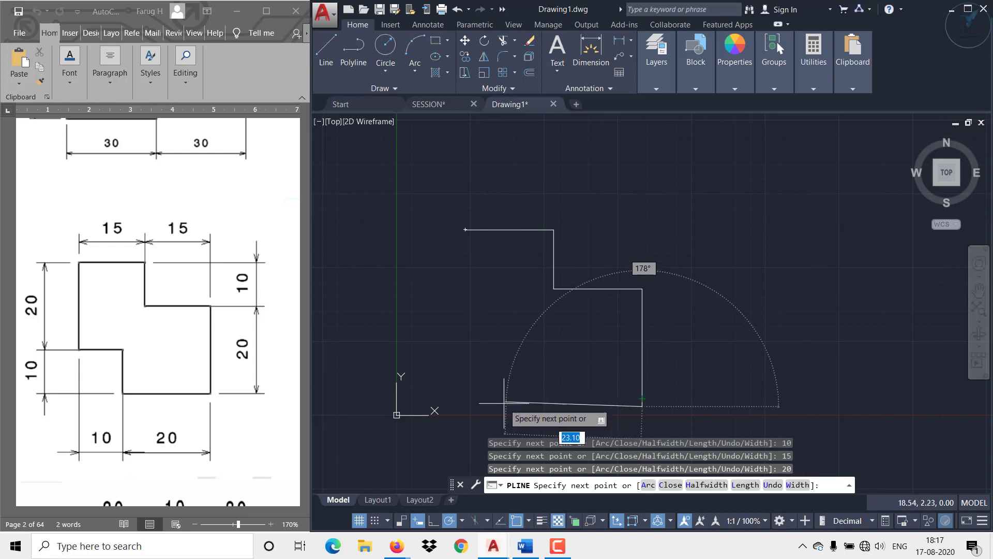
# Continue the polyline 20 left, 10 up and 10 left, join it back to its start point, and end it
pyautogui.write('20')
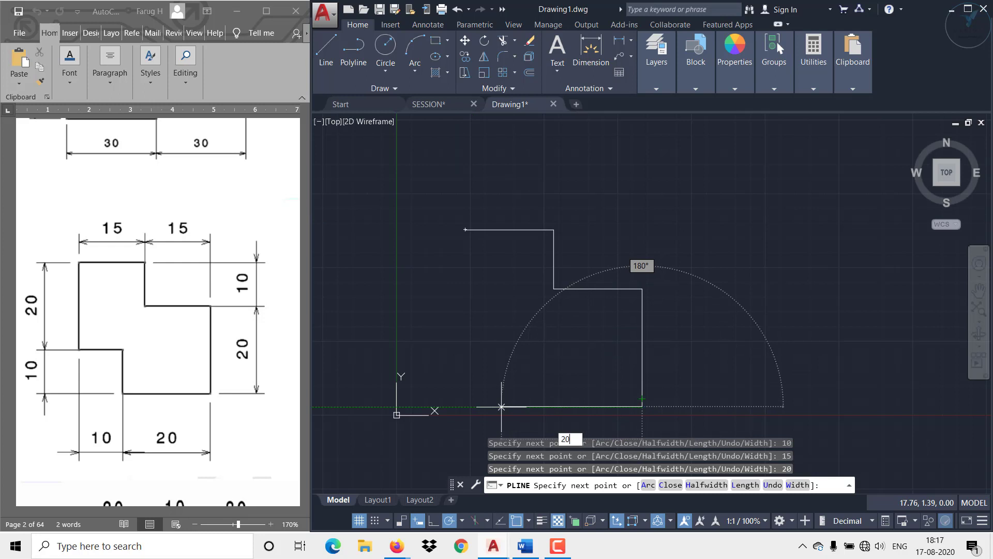
pyautogui.press('Return')
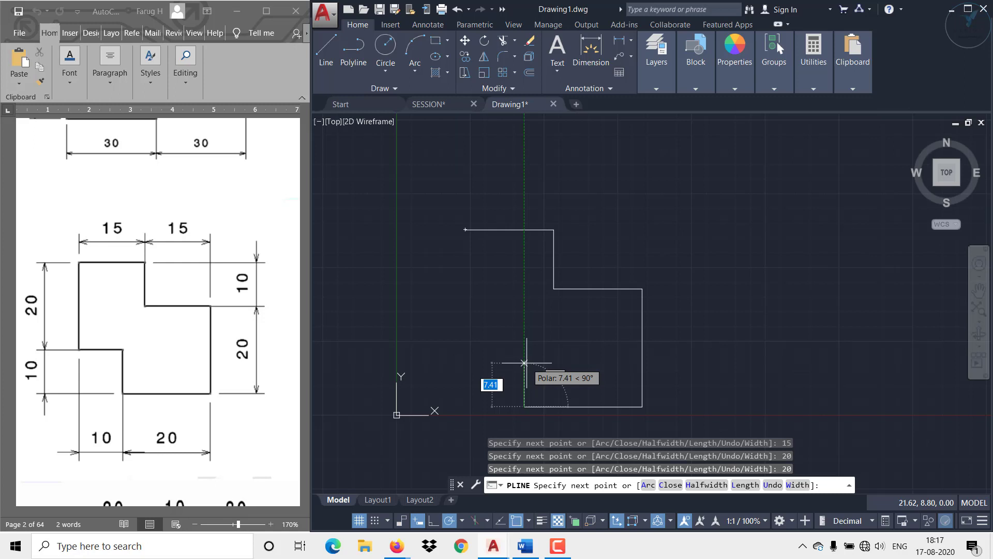
pyautogui.write('1')
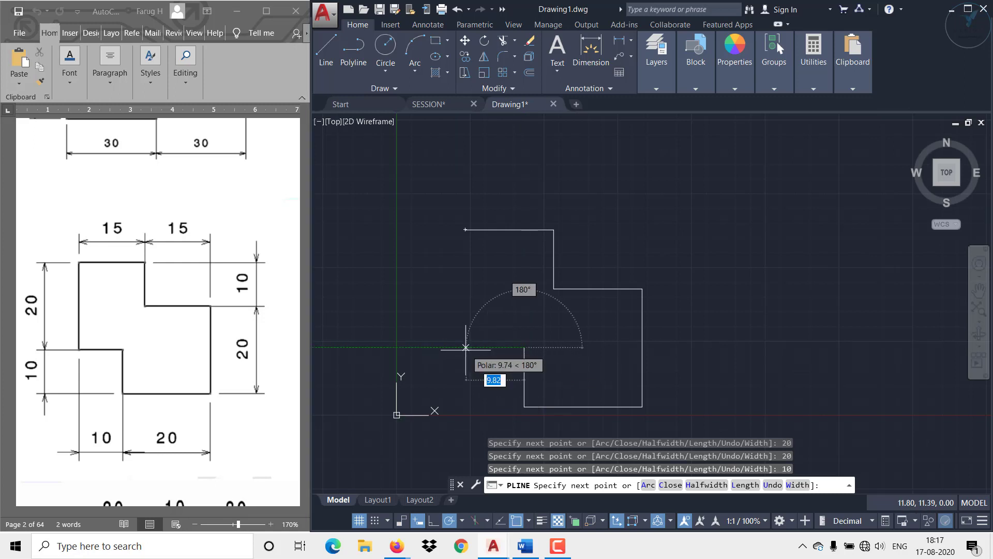
pyautogui.write('1')
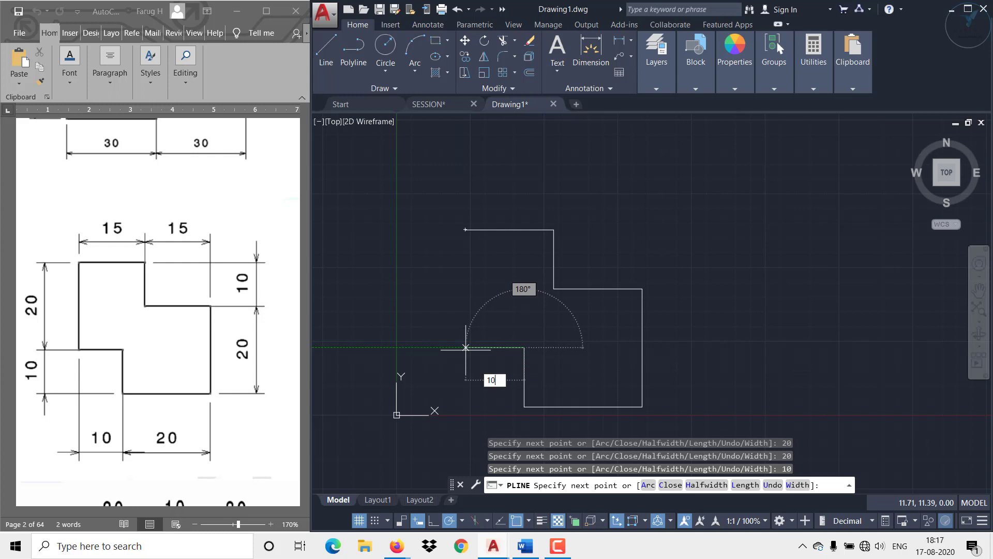
pyautogui.write('0')
pyautogui.press('Return')
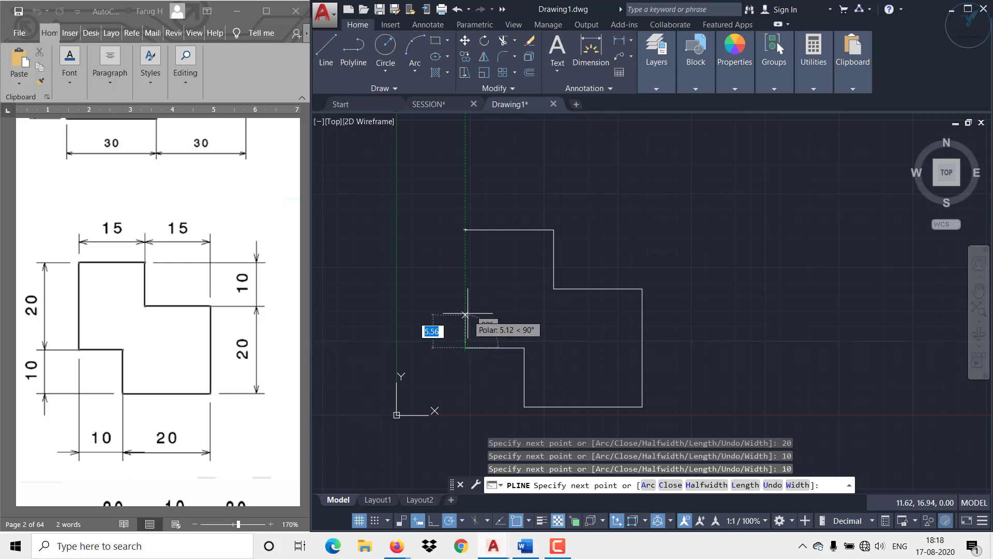
pyautogui.click(465, 230)
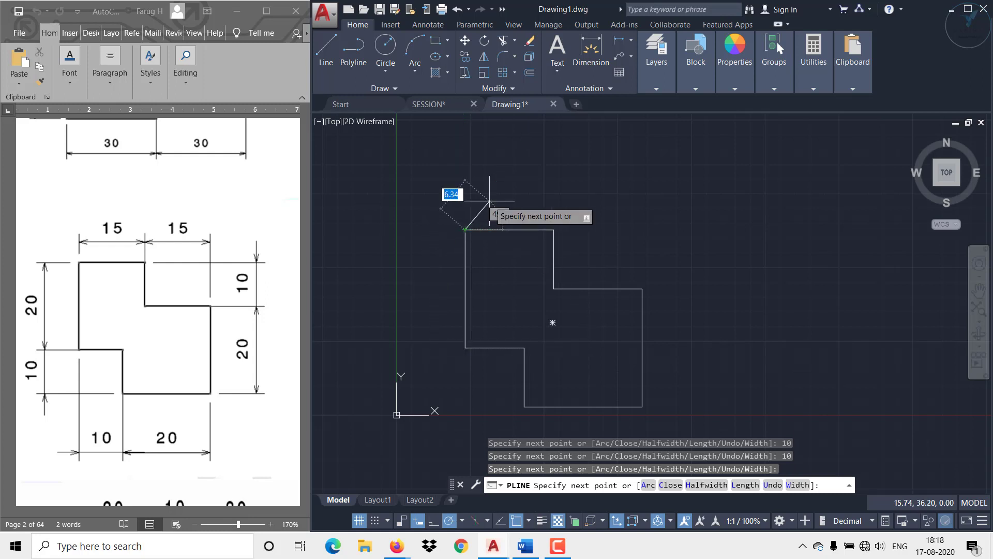
pyautogui.press('Escape')
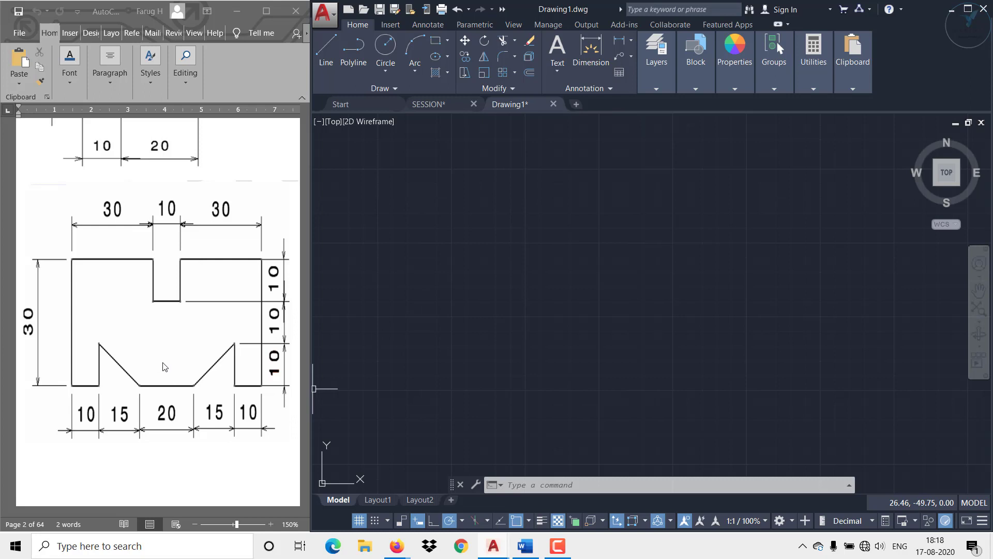
# Start a line in the empty area below the stepped outline and draw the first top edge 30 mm to the right
pyautogui.click(325, 48)
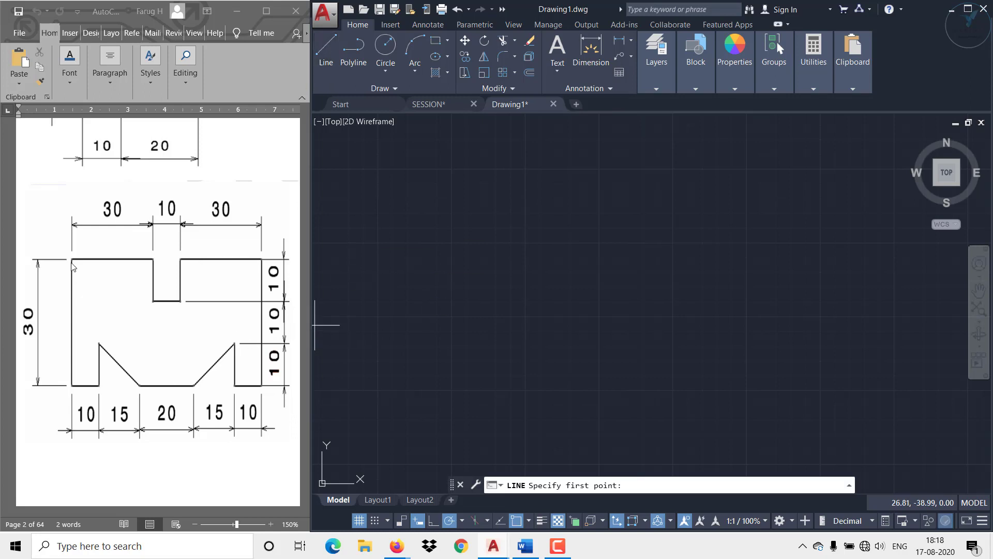
pyautogui.click(427, 249)
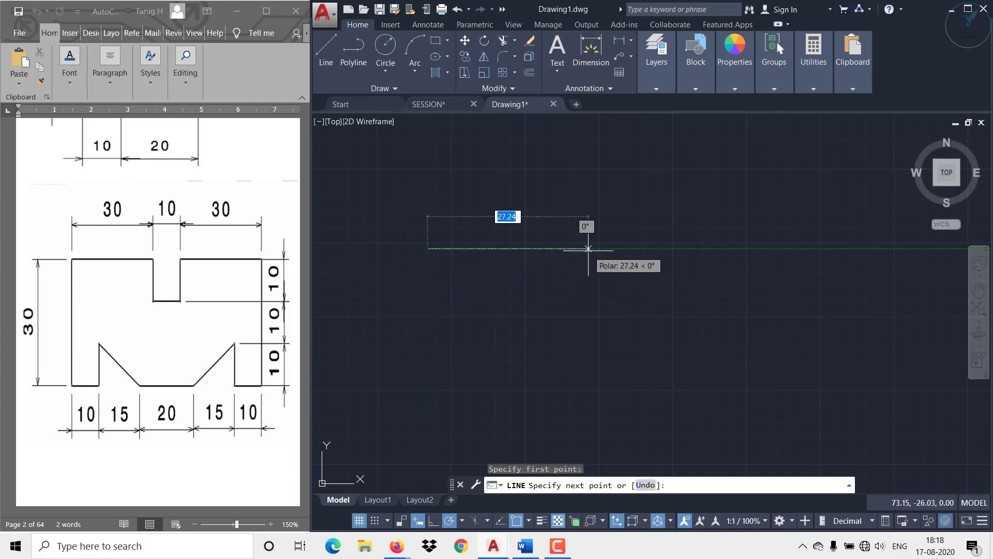
pyautogui.write('30')
pyautogui.press('Return')
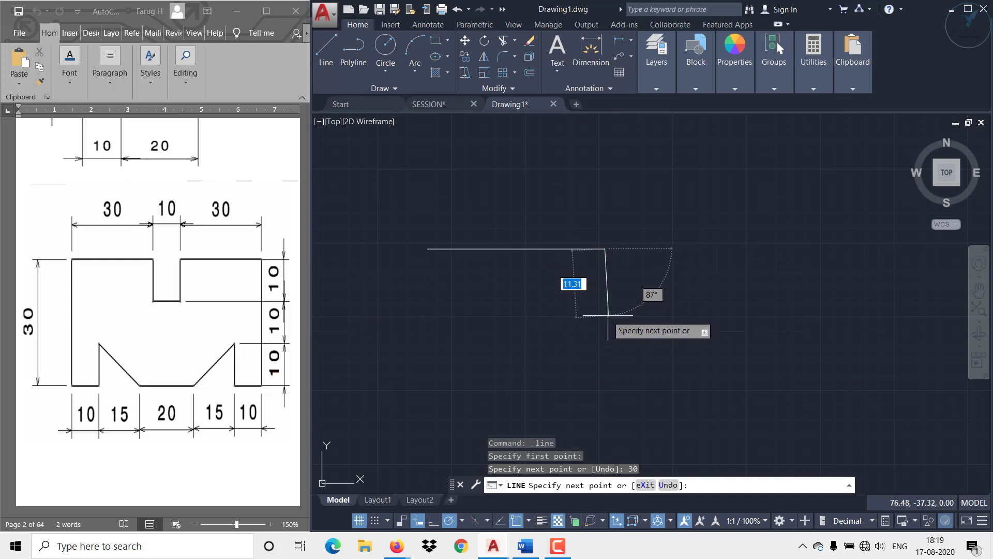
# Draw the top notch with line segments 10 mm down, 10 mm right and 10 mm up
pyautogui.write('1')
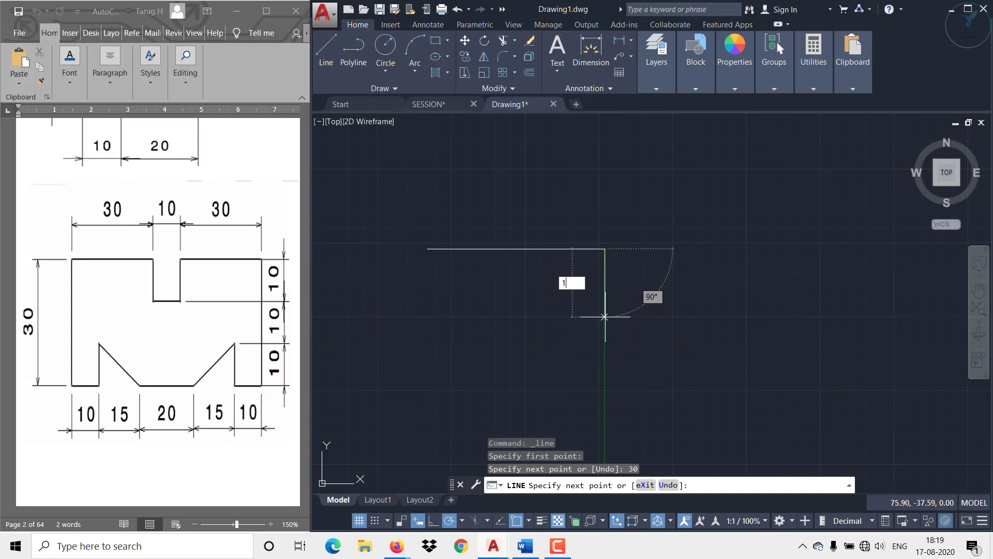
pyautogui.write('0')
pyautogui.press('Return')
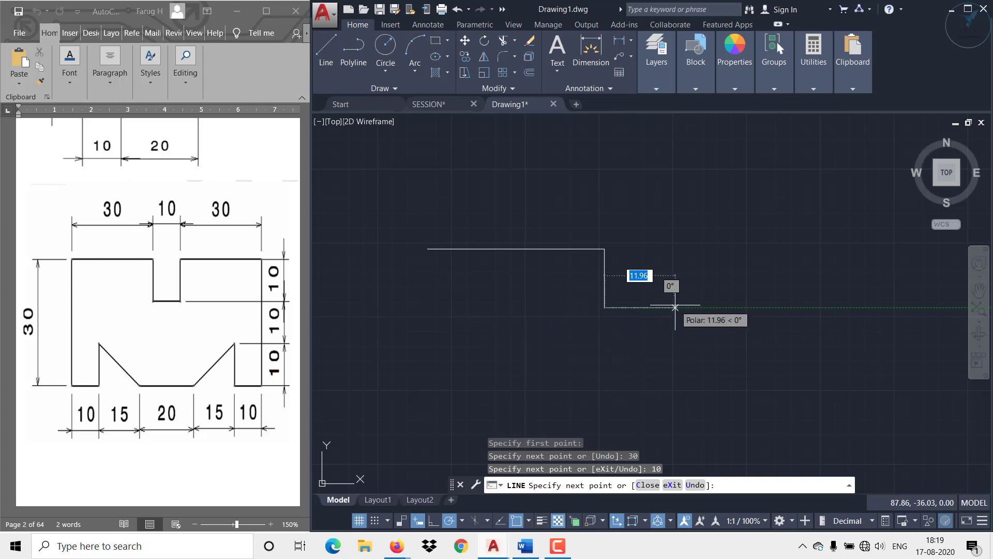
pyautogui.write('1')
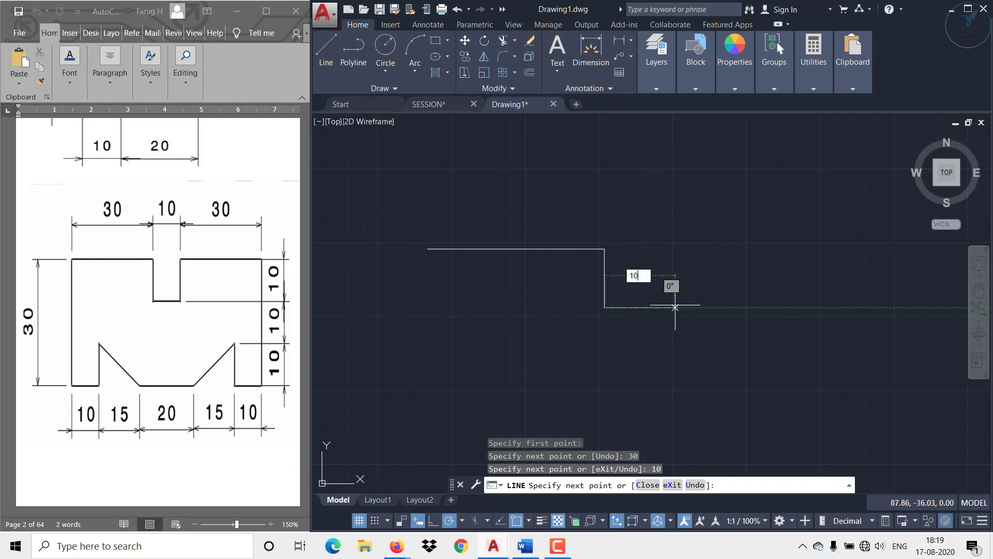
pyautogui.write('0')
pyautogui.press('Return')
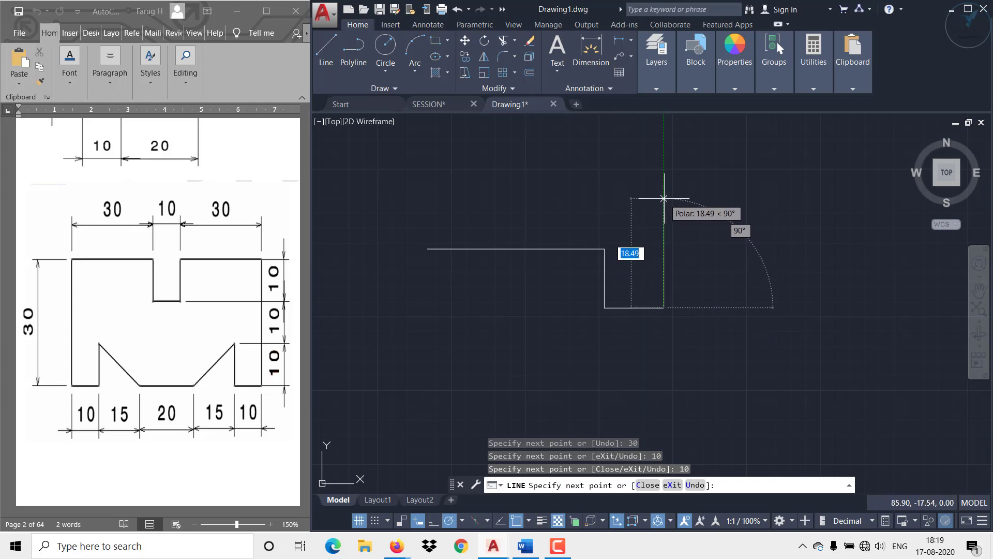
pyautogui.write('10')
pyautogui.press('Return')
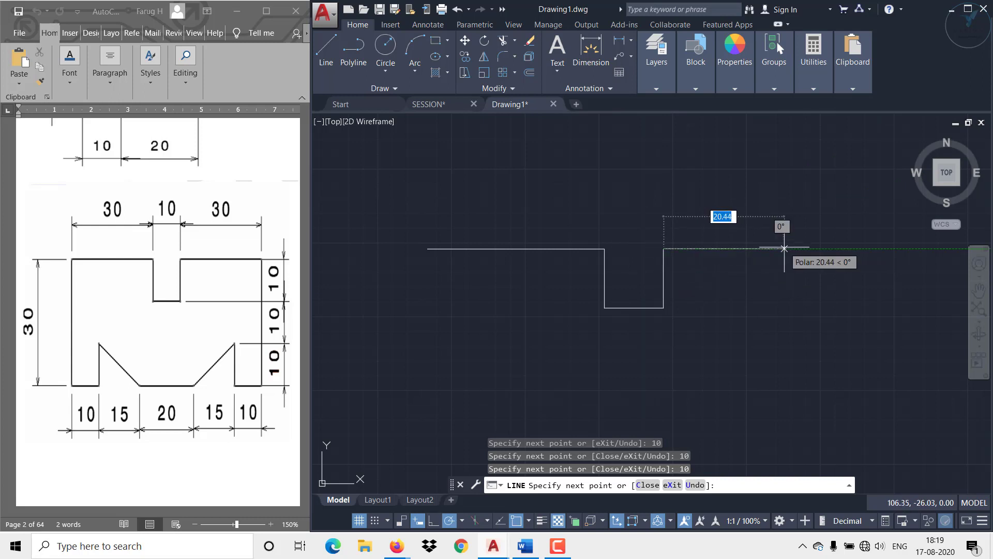
# Continue the line 30 mm right for the second top edge and 30 mm down for the right side
pyautogui.write('30')
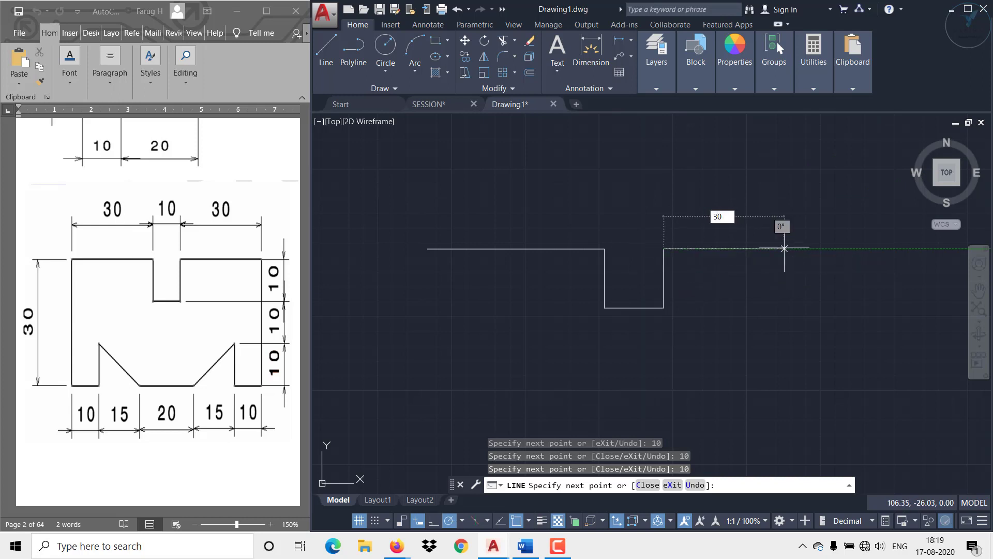
pyautogui.press('Return')
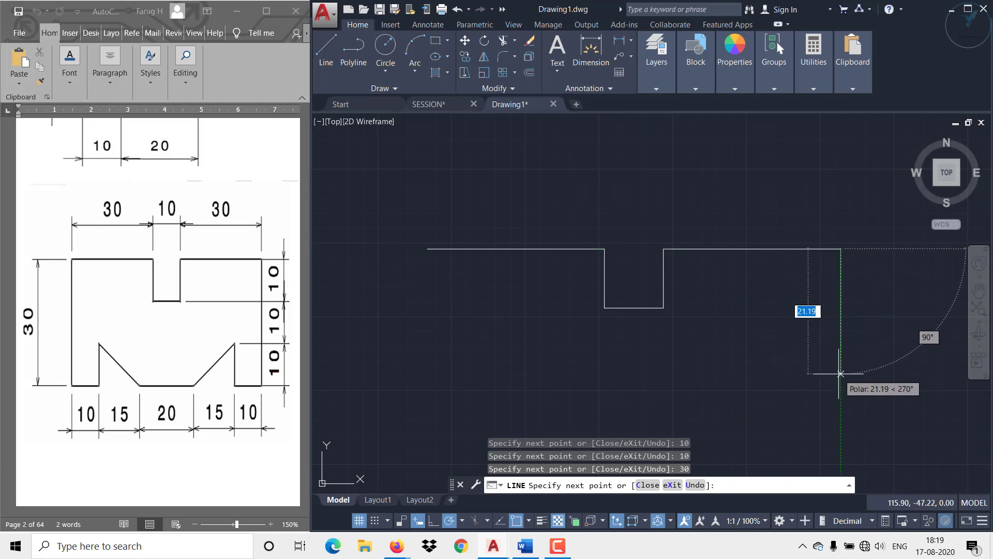
pyautogui.write('30')
pyautogui.press('Return')
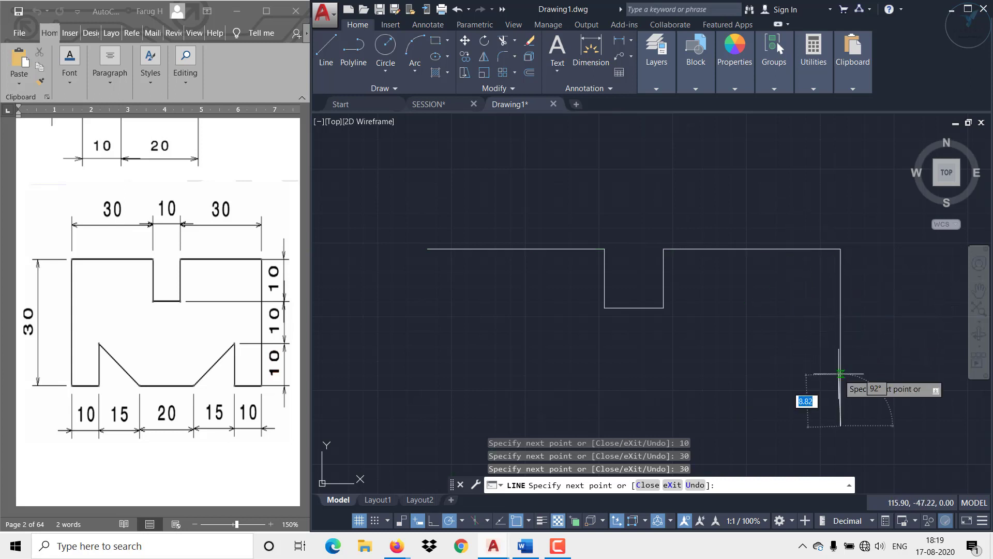
# Draw the right foot with segments 10 mm left and 10 mm up, and end the line
pyautogui.scroll(-2, 749, 379)
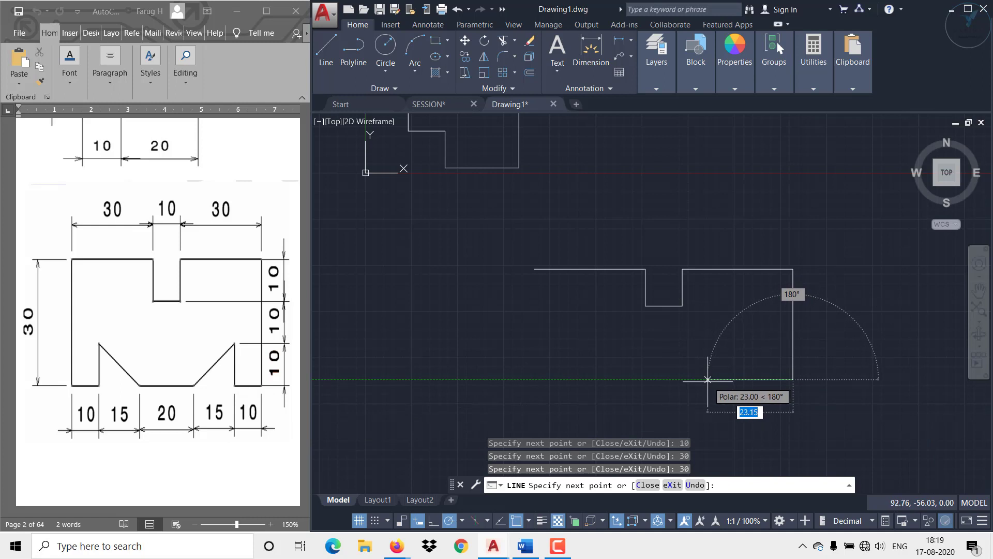
pyautogui.write('1')
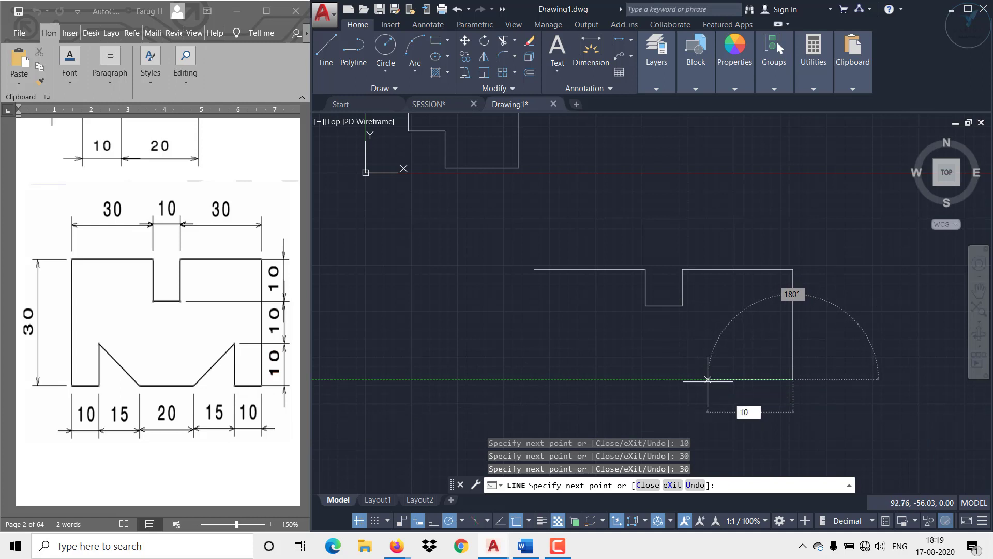
pyautogui.write('0')
pyautogui.press('Return')
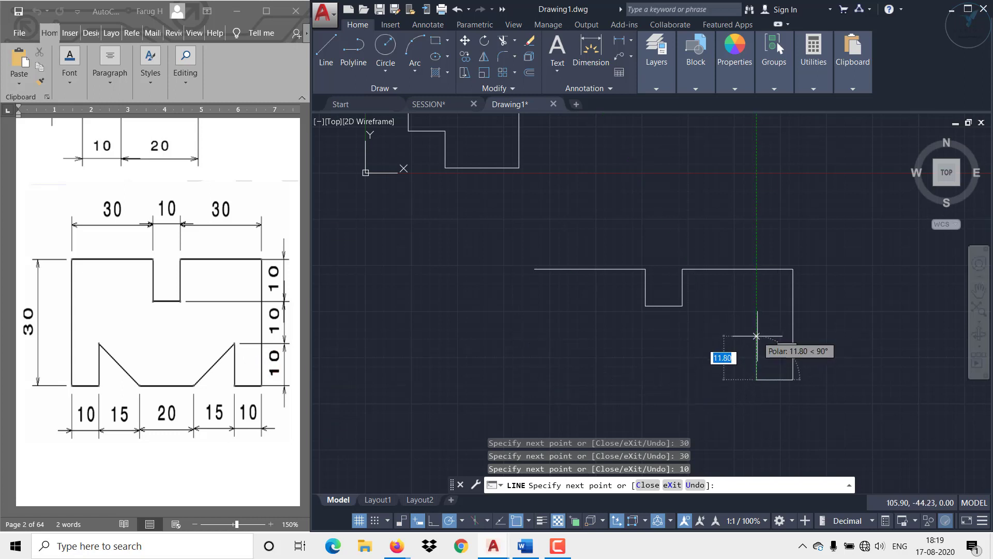
pyautogui.write('10')
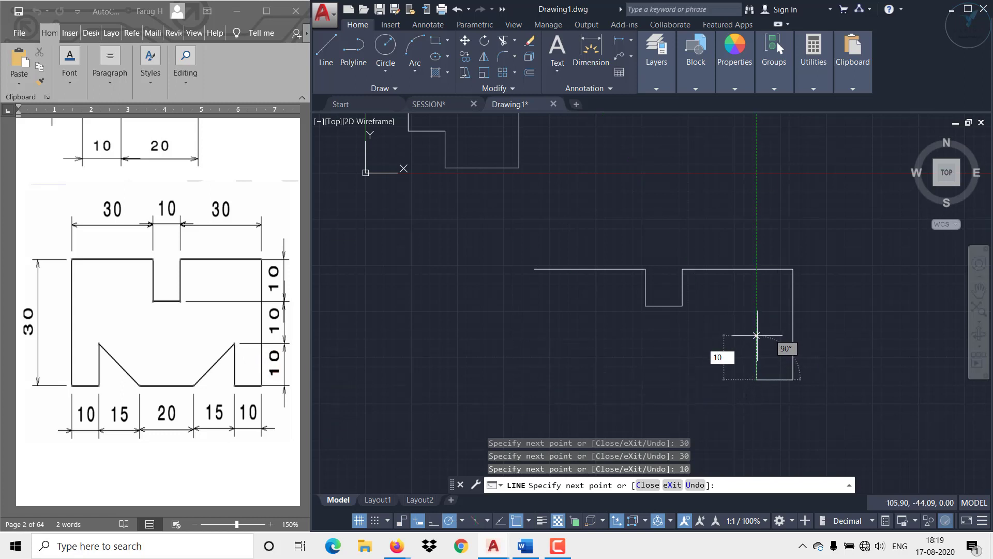
pyautogui.press('Return')
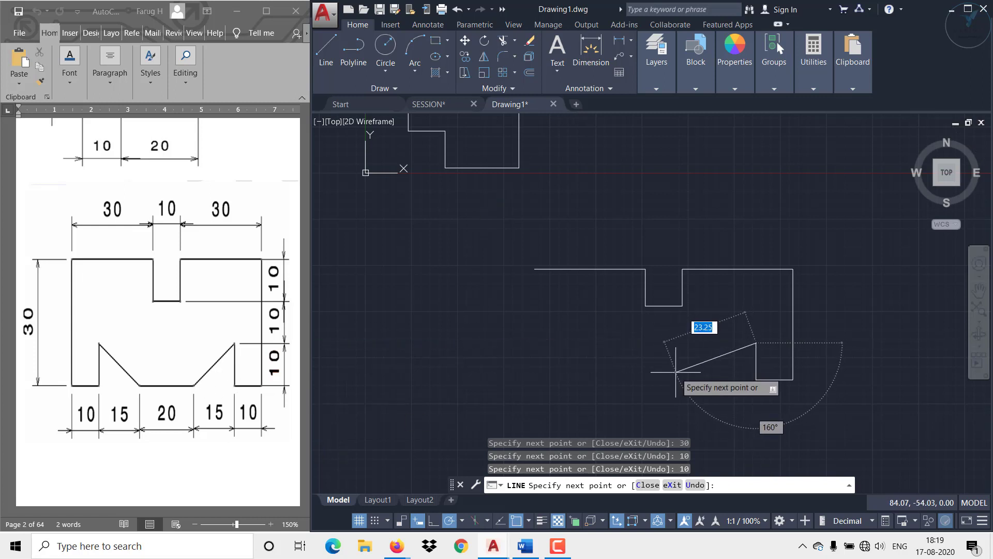
pyautogui.press('Escape')
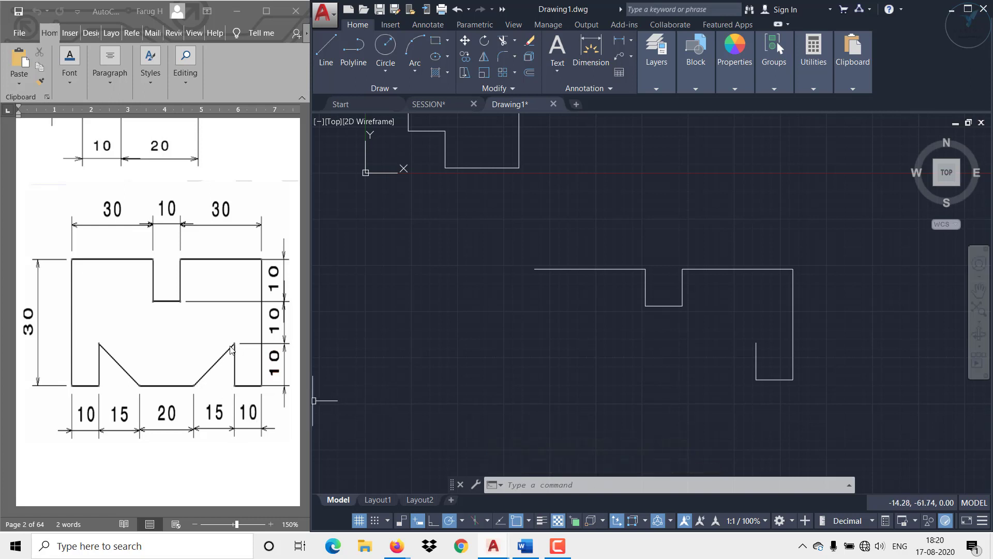
# Draw a 15 mm helper line to the left from the lower inner corner of the right foot
pyautogui.click(334, 52)
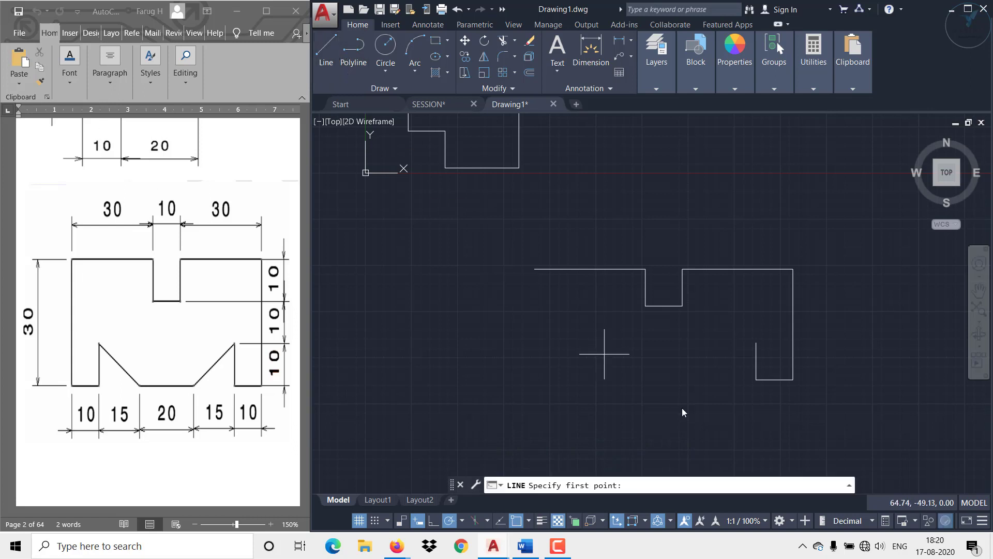
pyautogui.click(757, 380)
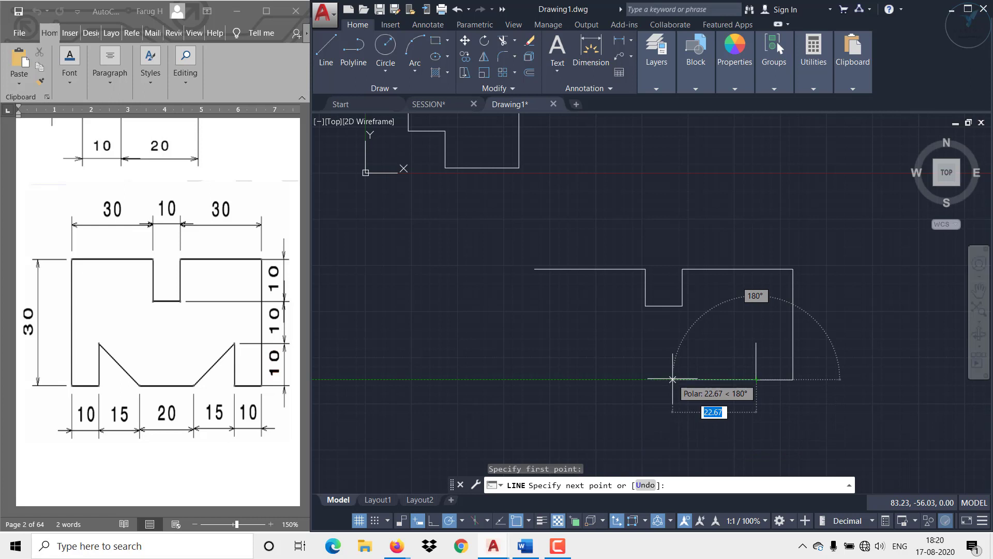
pyautogui.write('15')
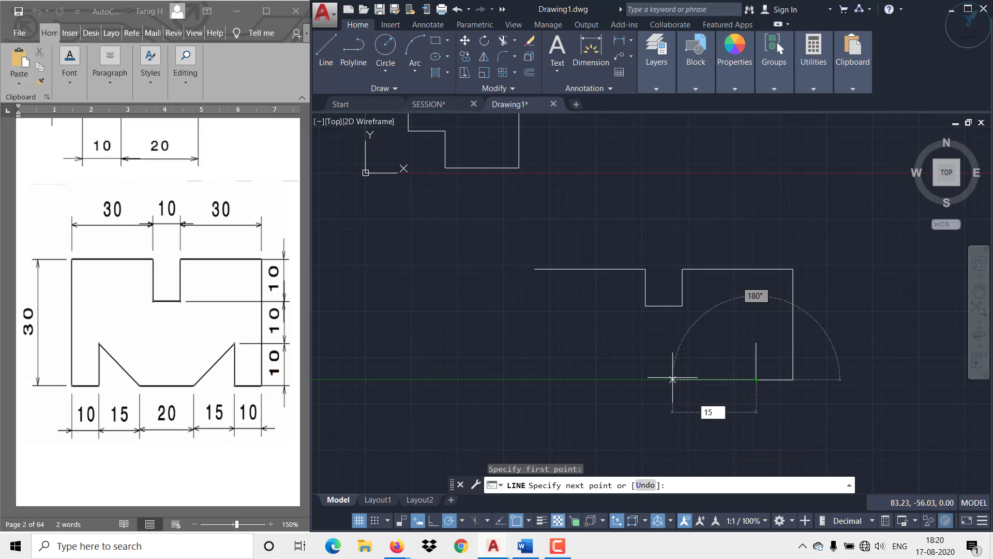
pyautogui.press('Return')
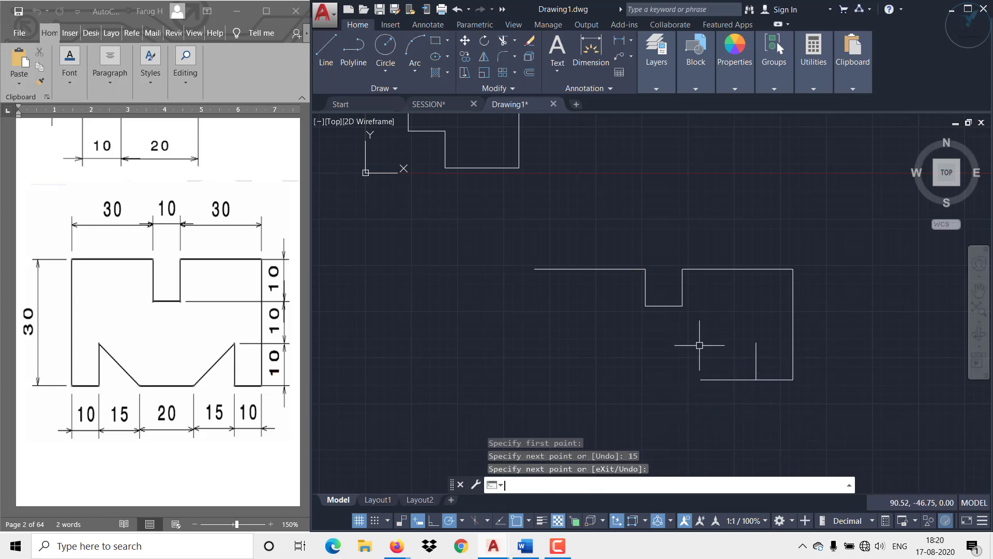
pyautogui.press('Return')
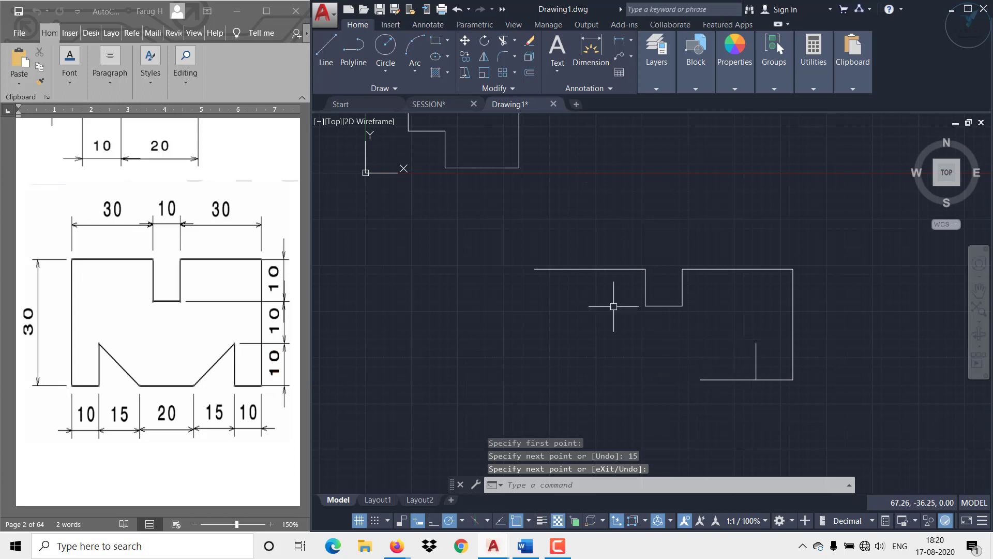
# Draw the right sloped edge from the upper end of the right foot's inner edge to the helper line's left end
pyautogui.click(329, 63)
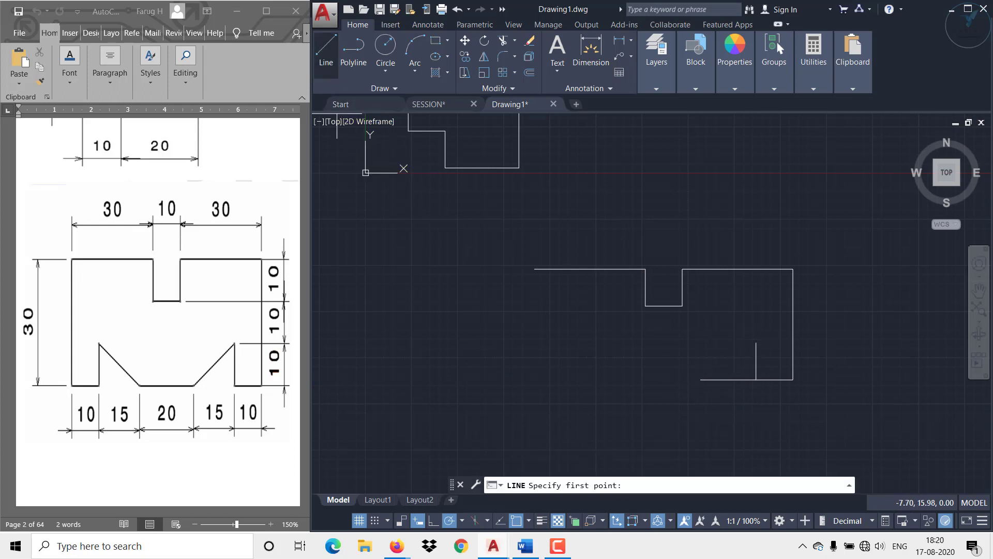
pyautogui.click(756, 342)
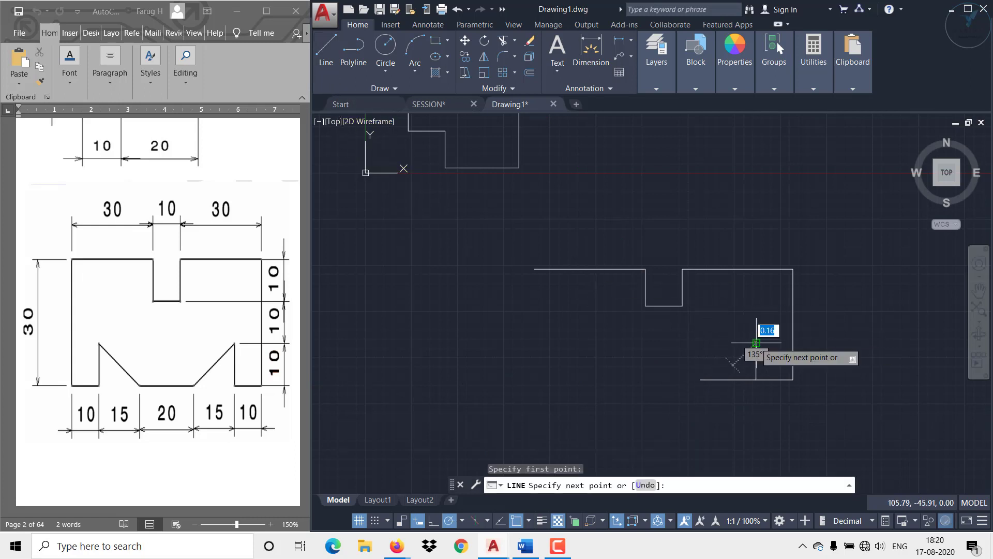
pyautogui.click(702, 379)
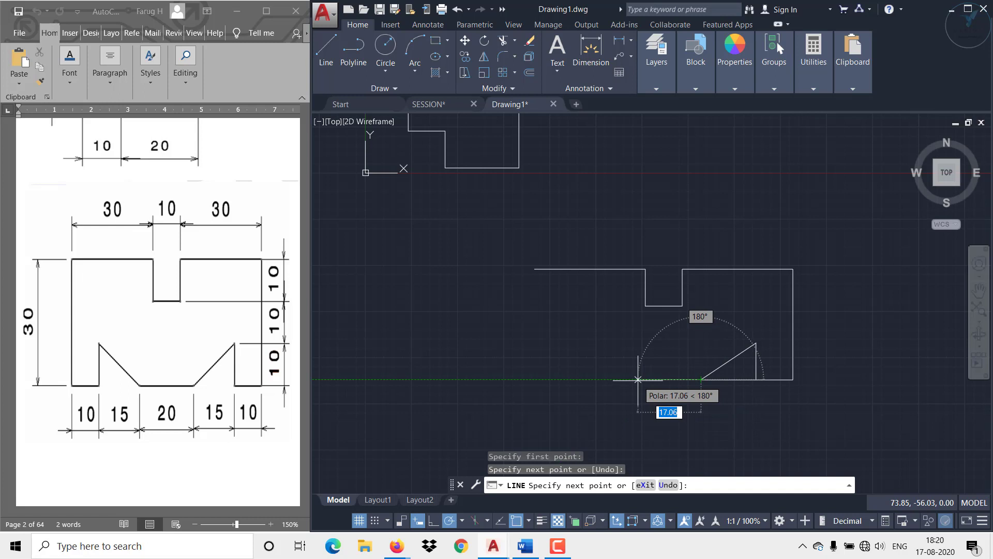
# Continue the line 20 mm left for the bottom edge, end it, and erase the 15 mm helper line
pyautogui.write('20')
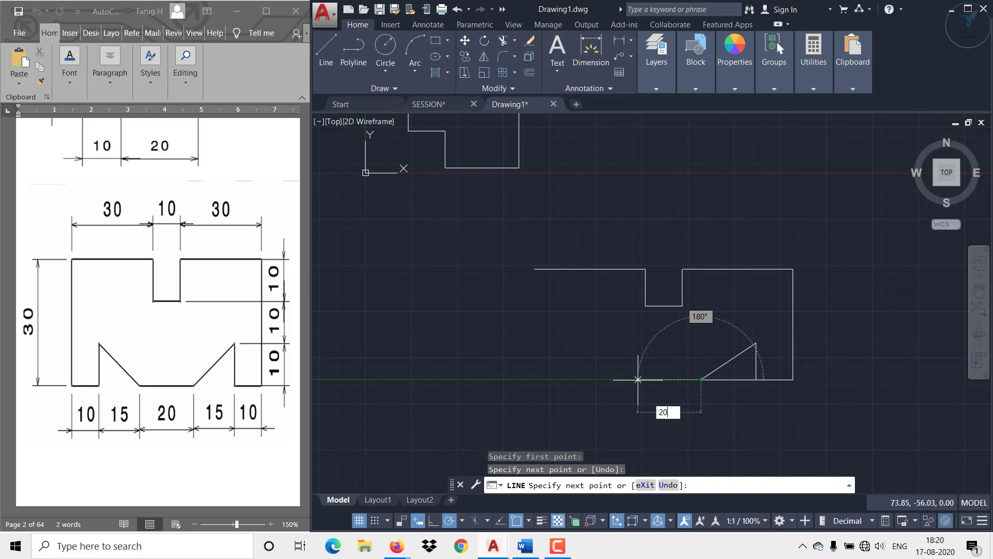
pyautogui.press('Return')
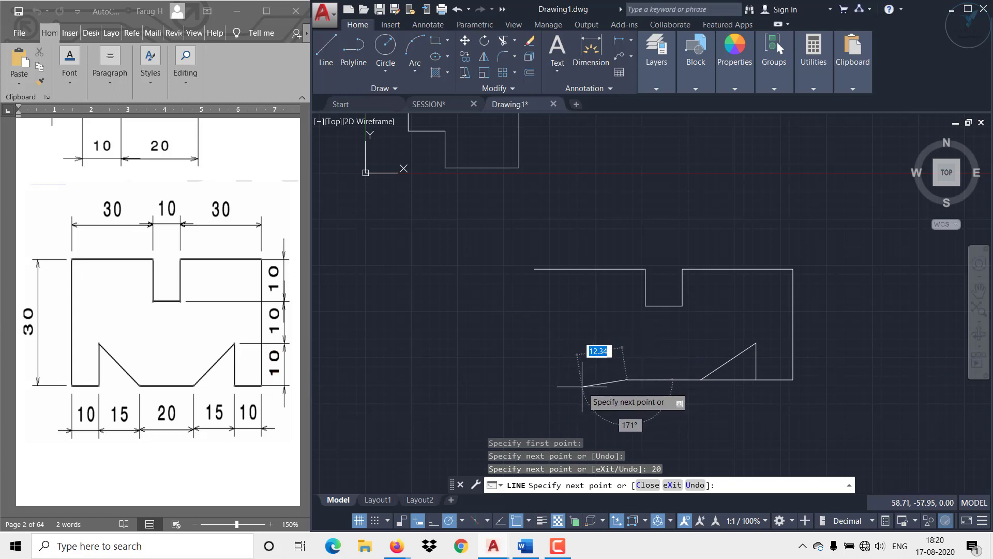
pyautogui.press('Escape')
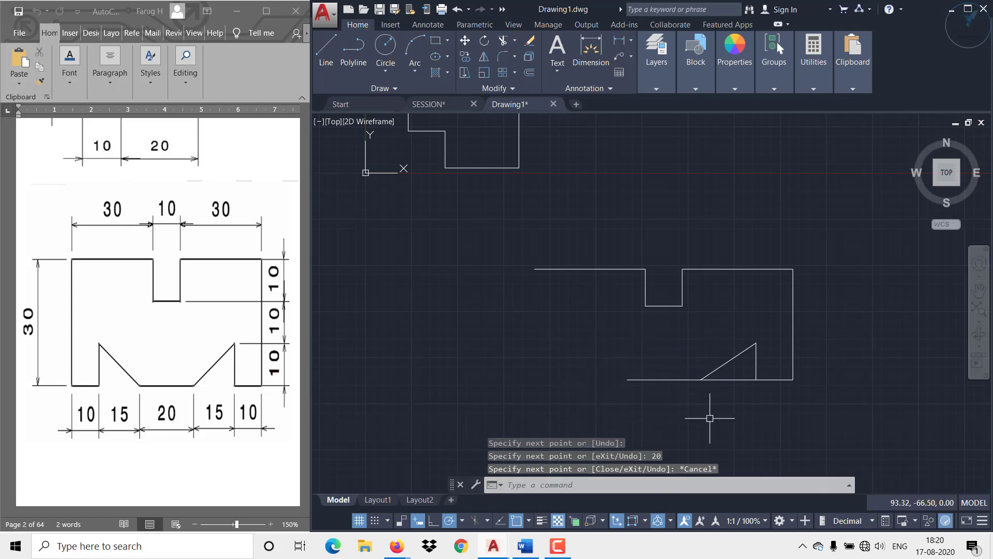
pyautogui.click(733, 383)
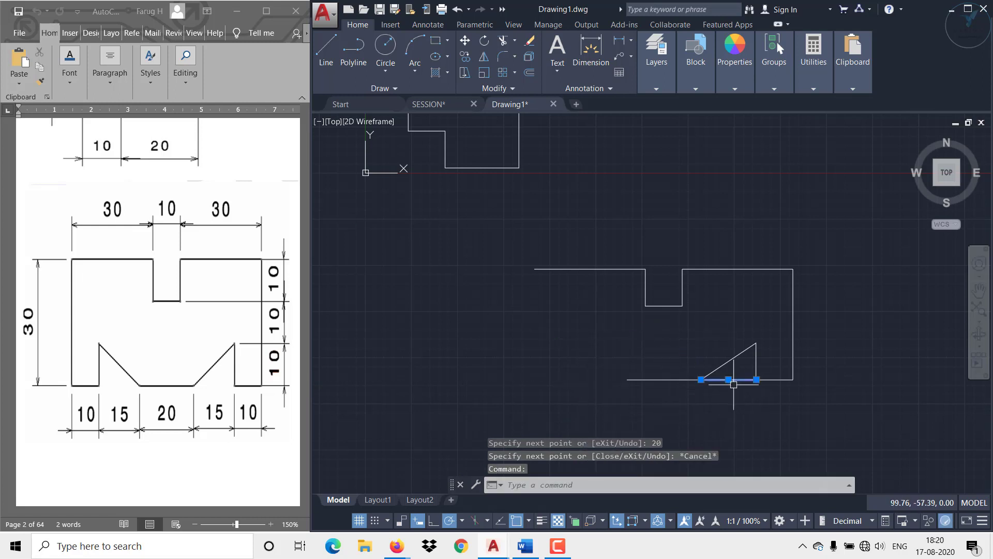
pyautogui.press('Delete')
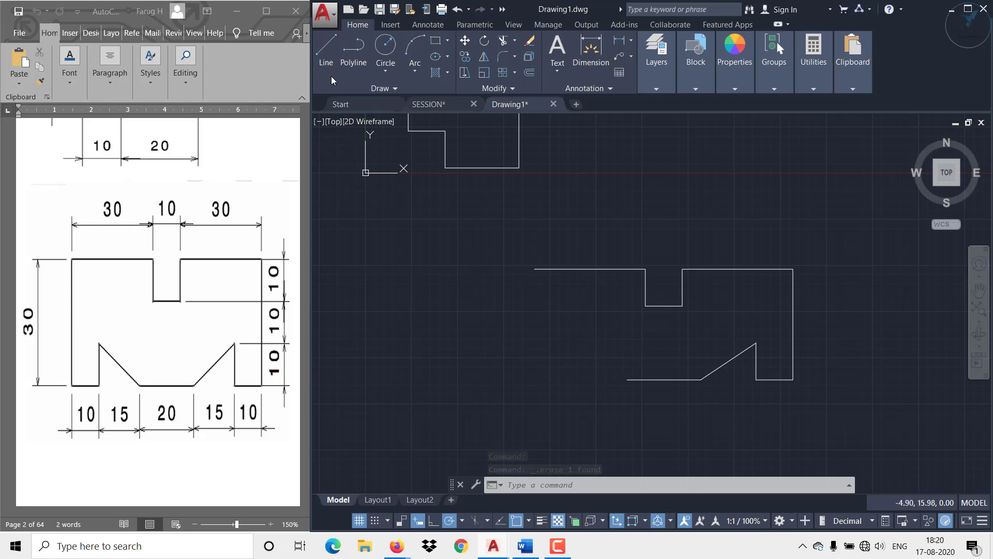
# Start a line at the open left end of the top edge and draw the left side 30 mm down
pyautogui.click(328, 64)
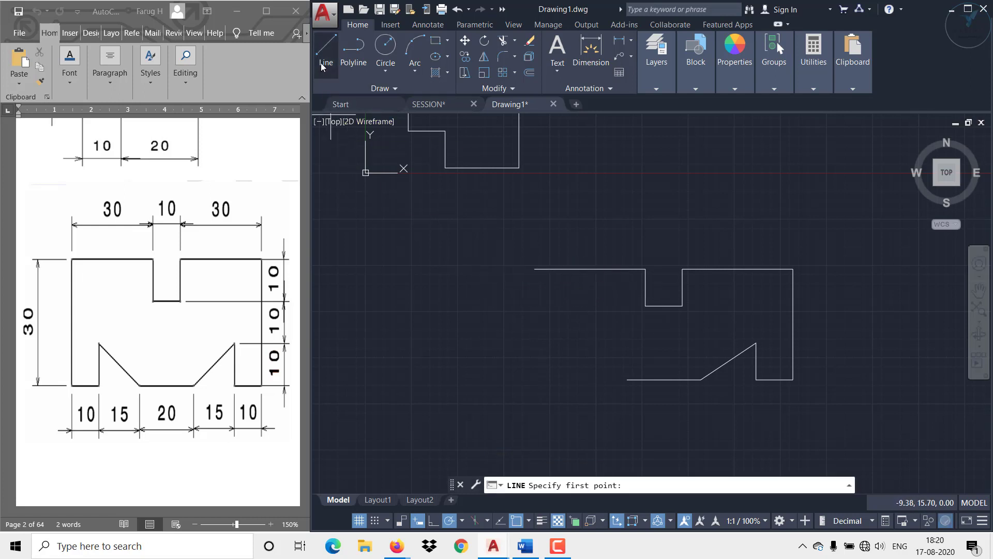
pyautogui.click(325, 63)
pyautogui.click(534, 269)
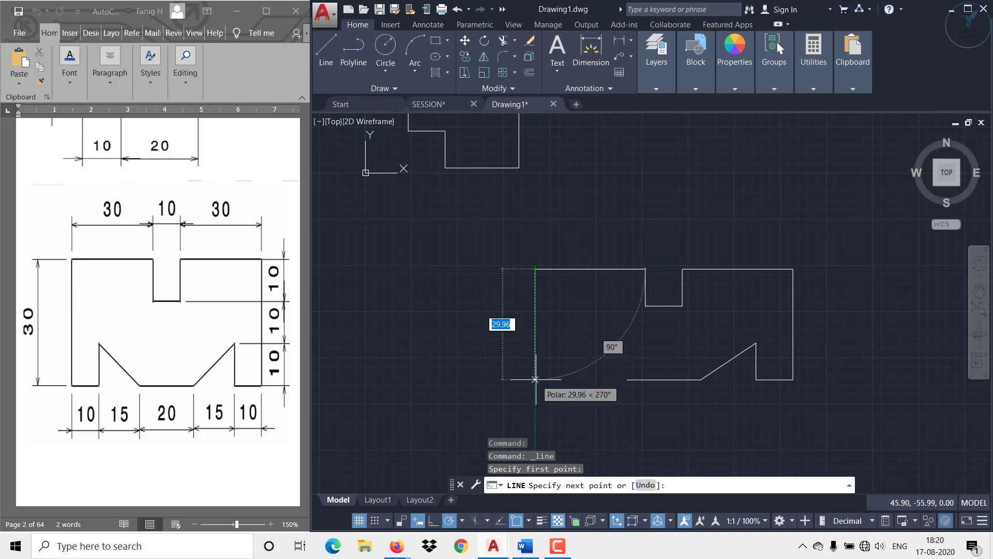
pyautogui.write('3')
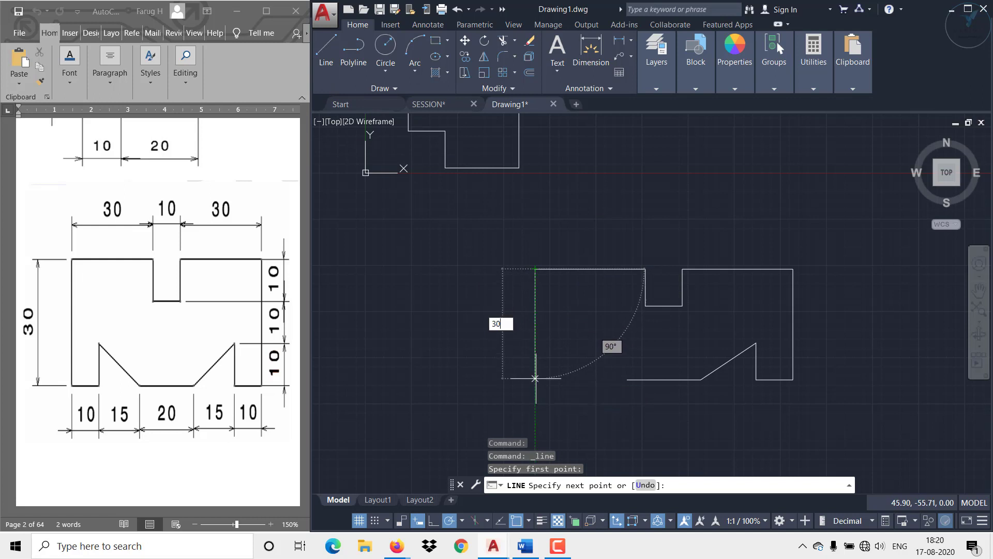
pyautogui.write('0')
pyautogui.press('Return')
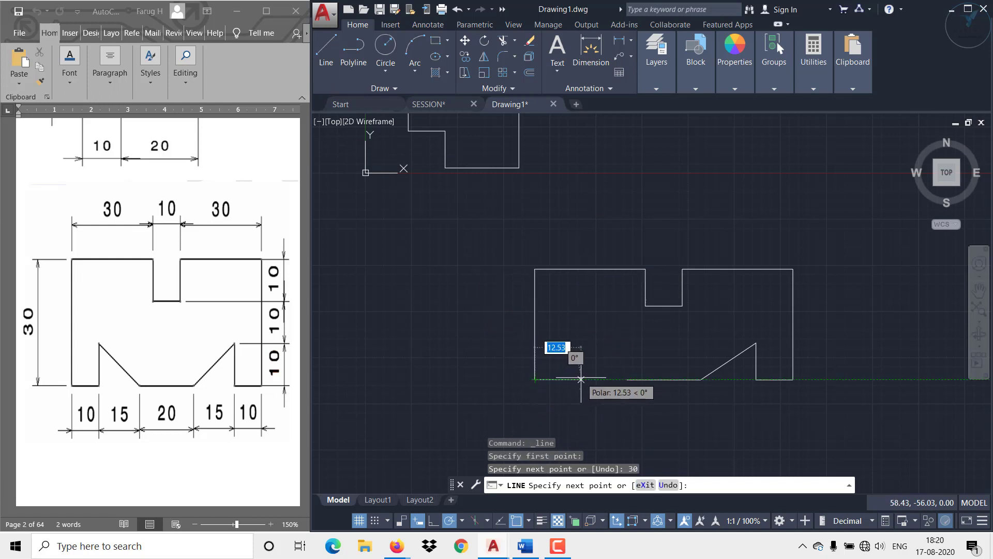
# Draw the left foot 10 mm right and 10 mm up, and close the outline with a slope to the bottom edge's left end
pyautogui.write('1')
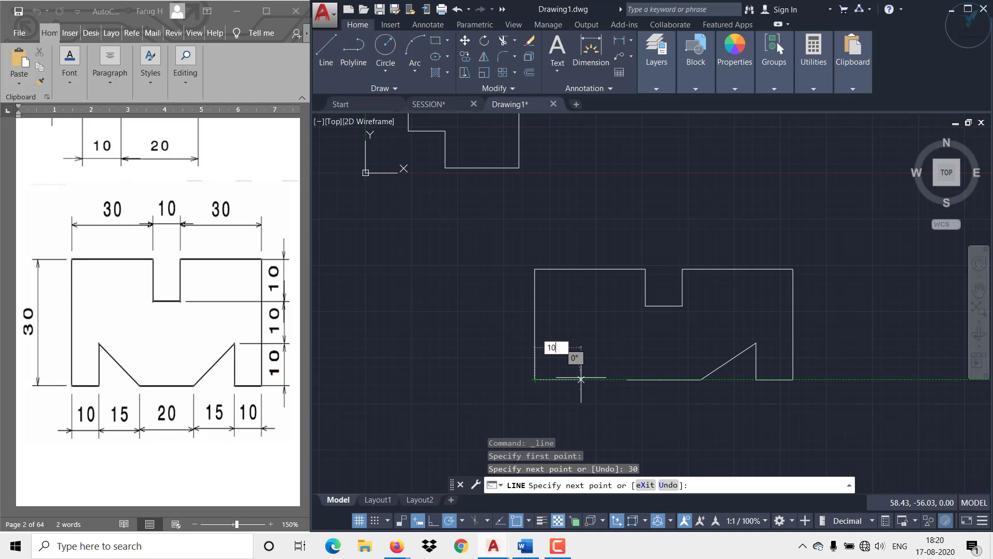
pyautogui.write('0')
pyautogui.press('Return')
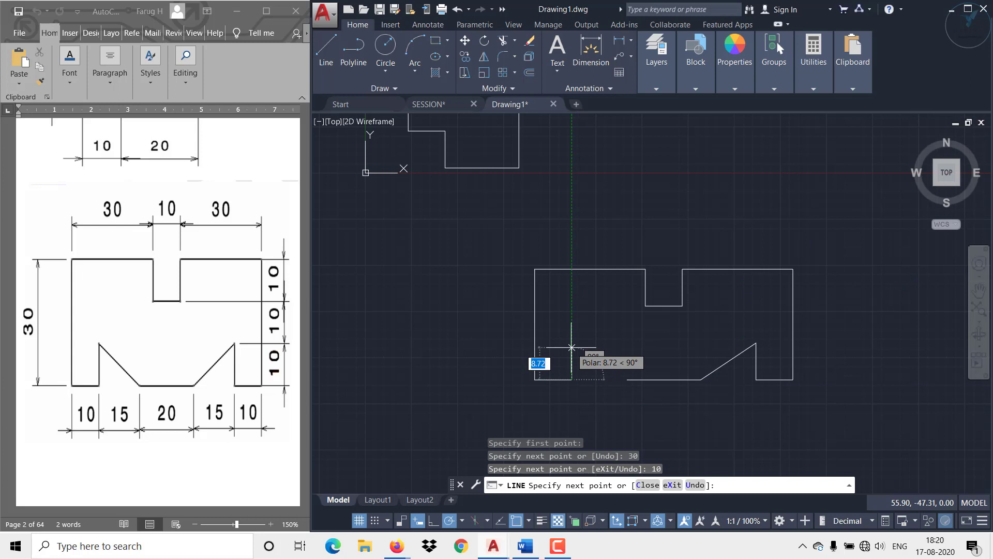
pyautogui.write('10')
pyautogui.press('Return')
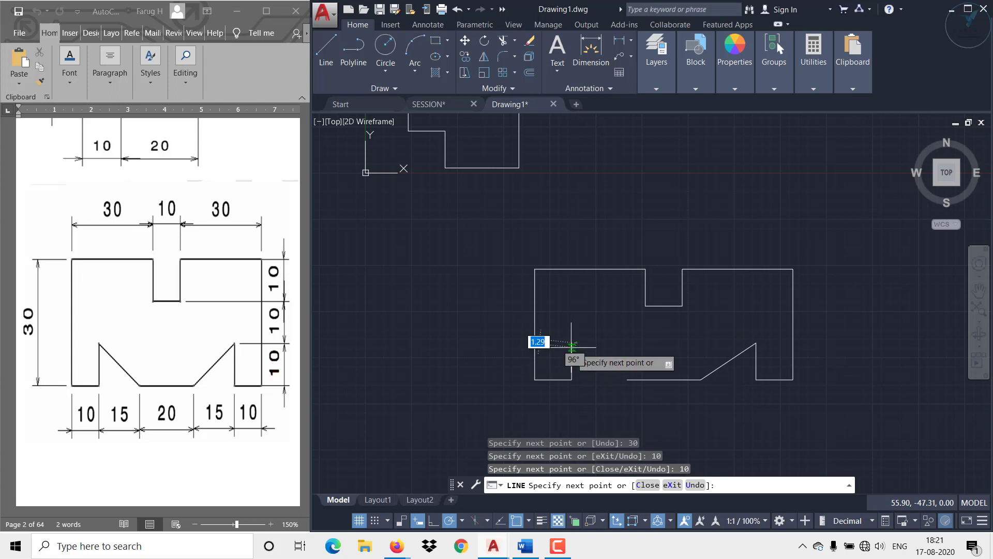
pyautogui.click(628, 379)
pyautogui.press('Escape')
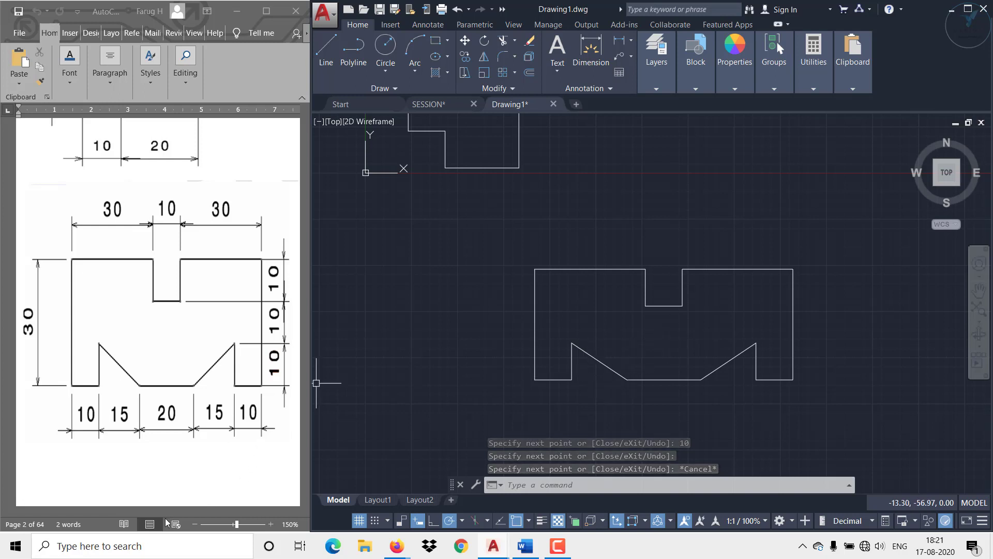
# Switch to the Word document and bring the next practice figure, the outline with sloped corners and side notches, into view
pyautogui.click(145, 510)
pyautogui.moveTo(129, 513); pyautogui.dragTo(236, 514)
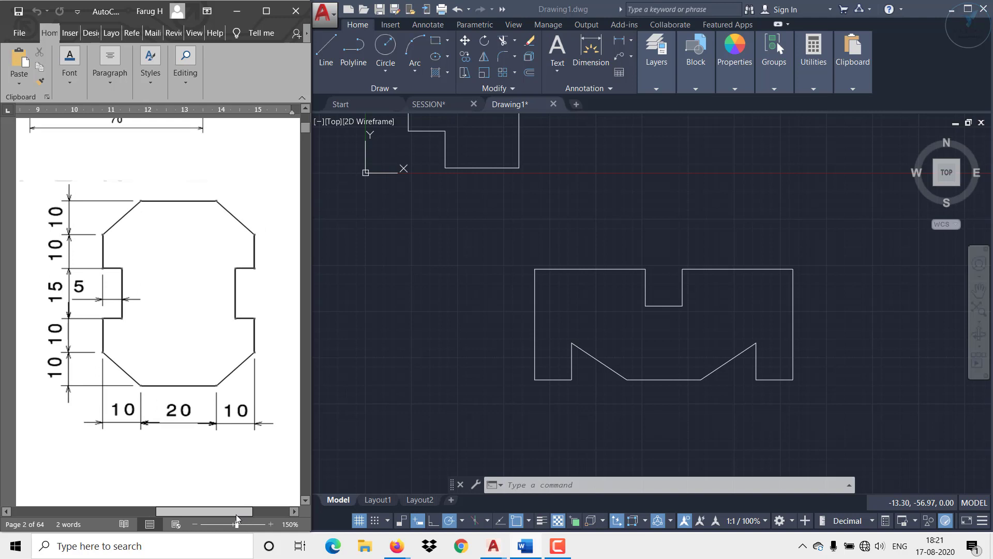